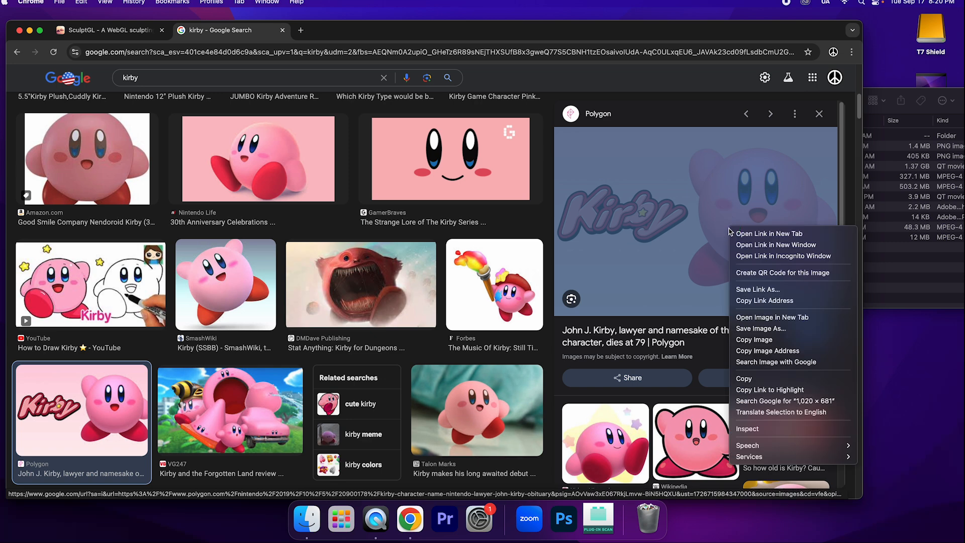
- Save the previewed Kirby image to the Desktop under the name kirby
click(763, 328)
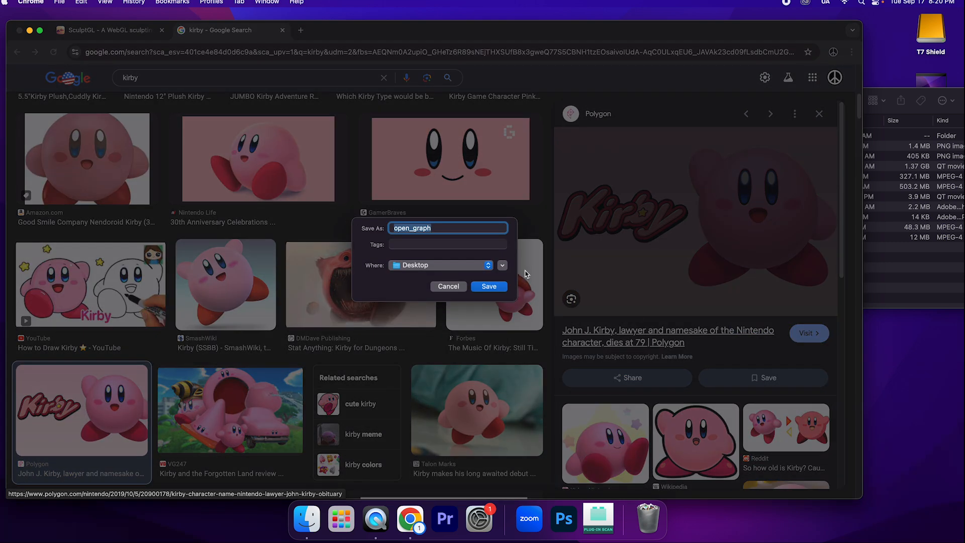
text(kir)
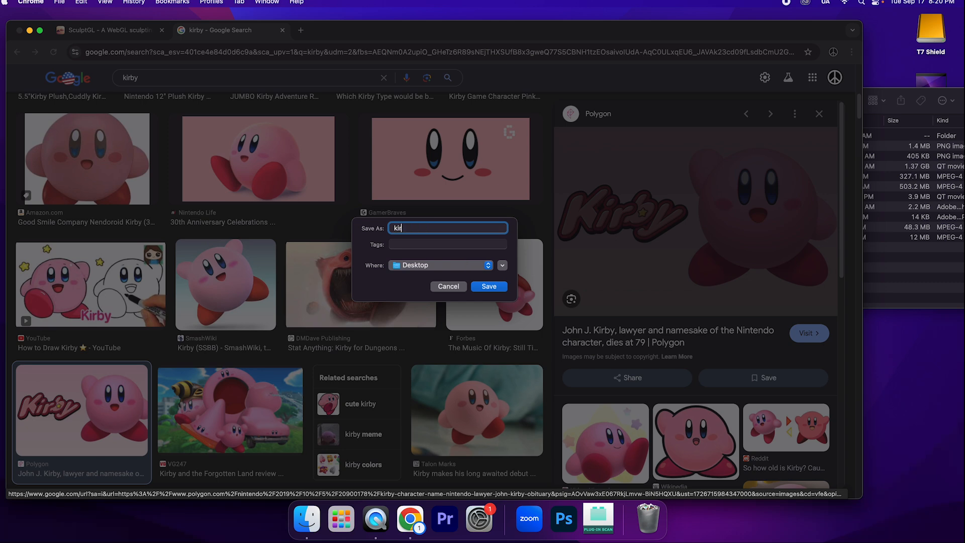
text(by)
key(Return)
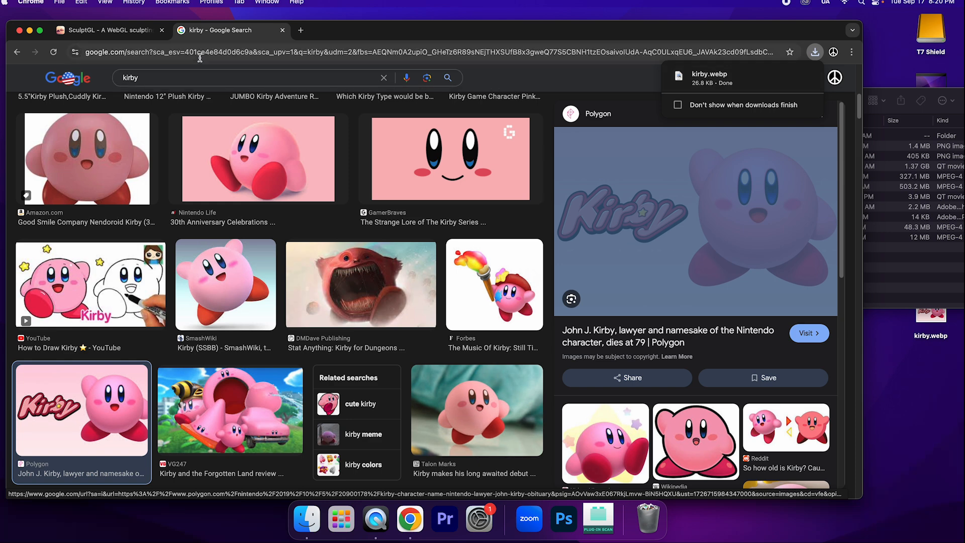
- Search the web for "sculpt gl" in a new tab, view the developer's homepage, and return to the open SculptGL app
click(107, 34)
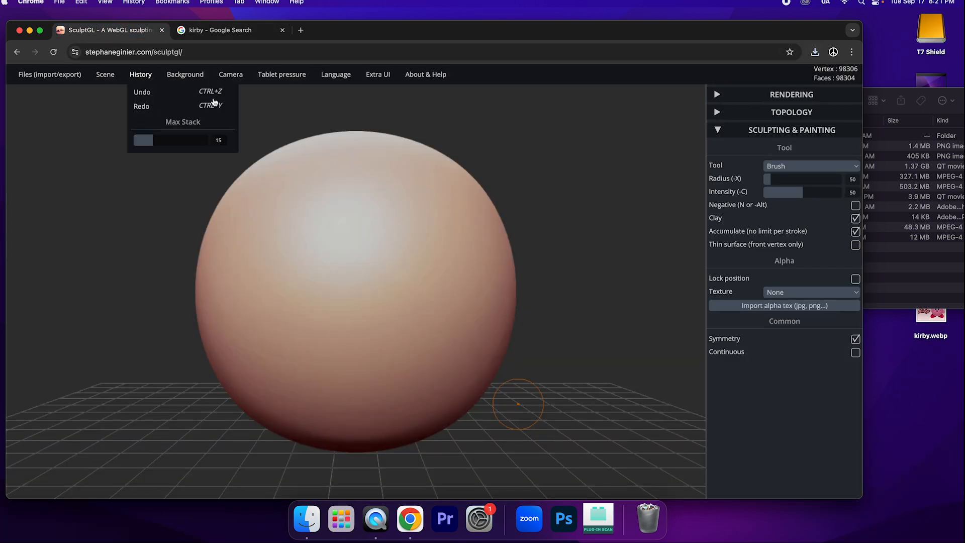
mouse_move(109, 83)
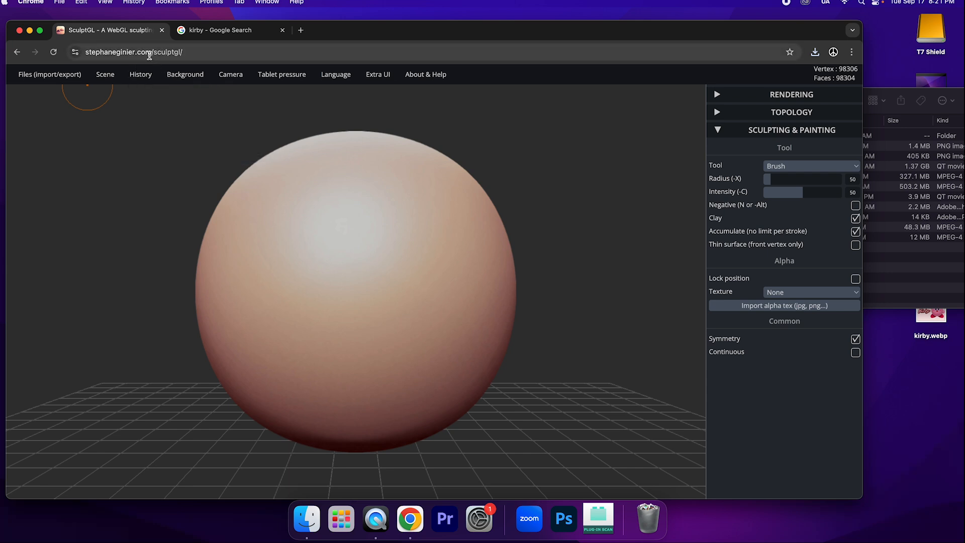
click(301, 30)
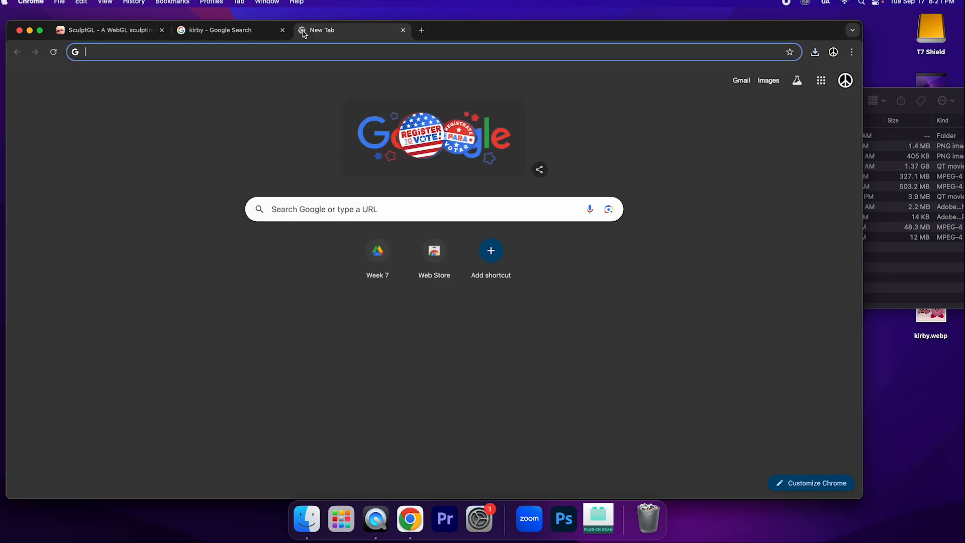
text(sculpt gl)
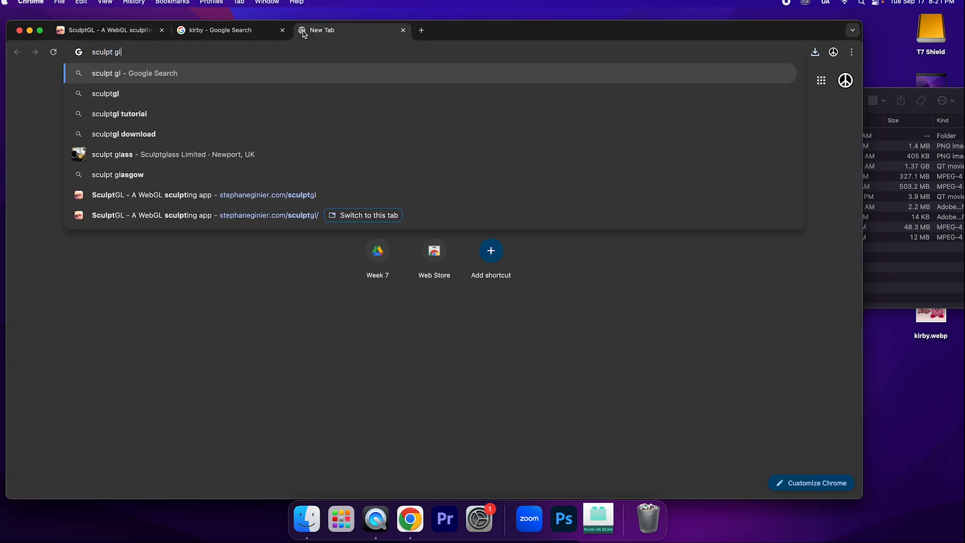
key(Return)
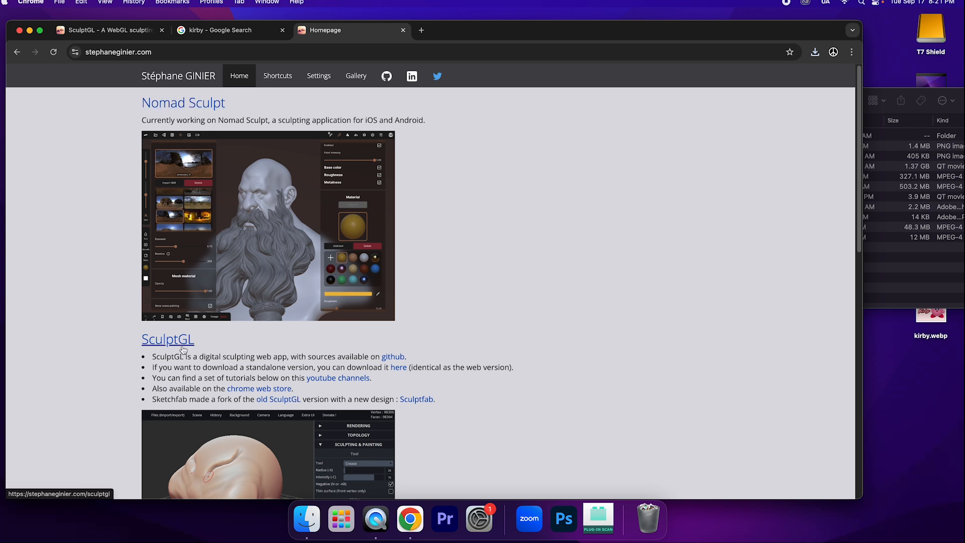
click(120, 31)
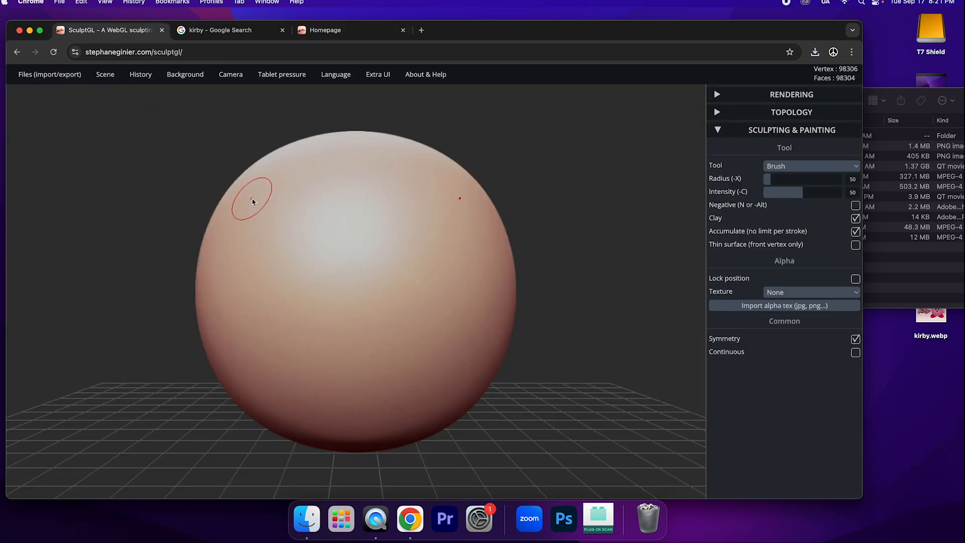
- Import kirby.webp from the Desktop as the scene's background image
mouse_move(171, 79)
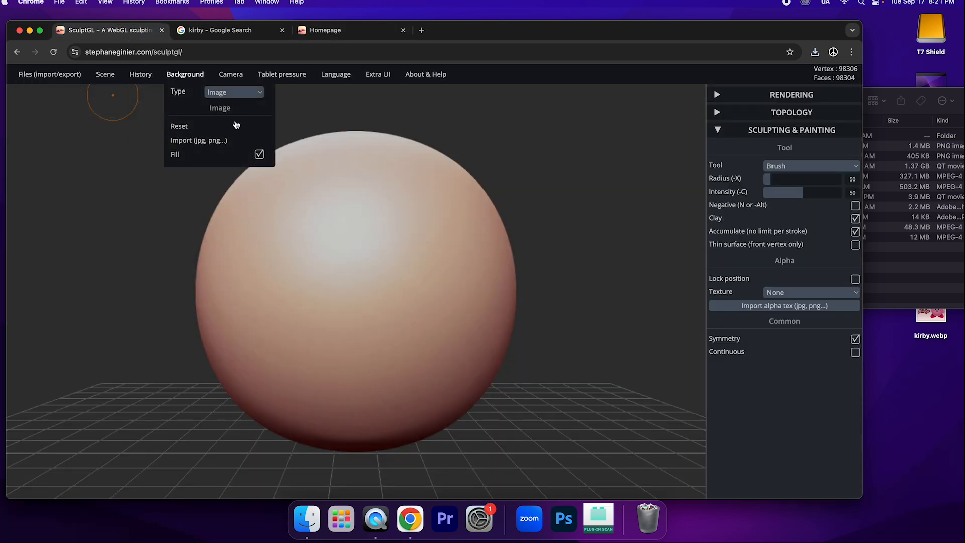
click(202, 142)
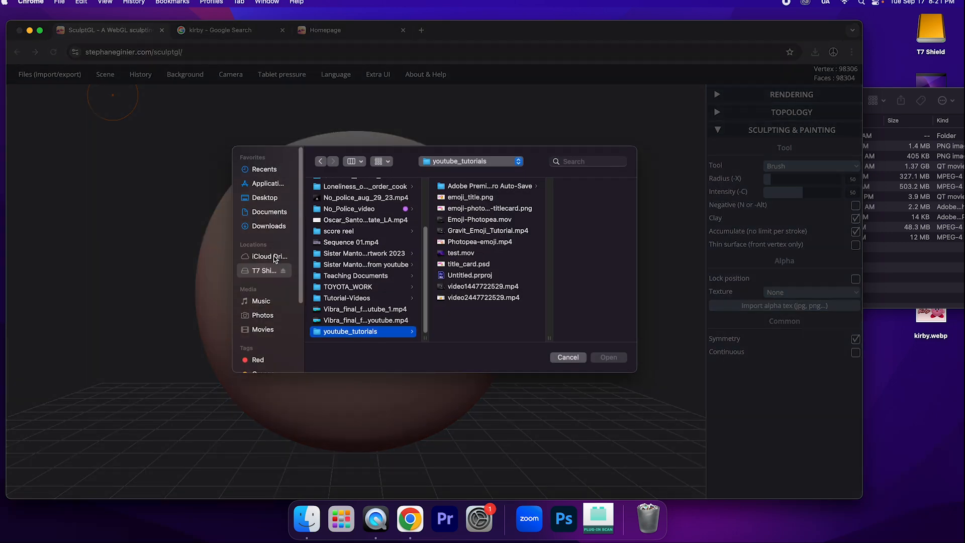
click(264, 198)
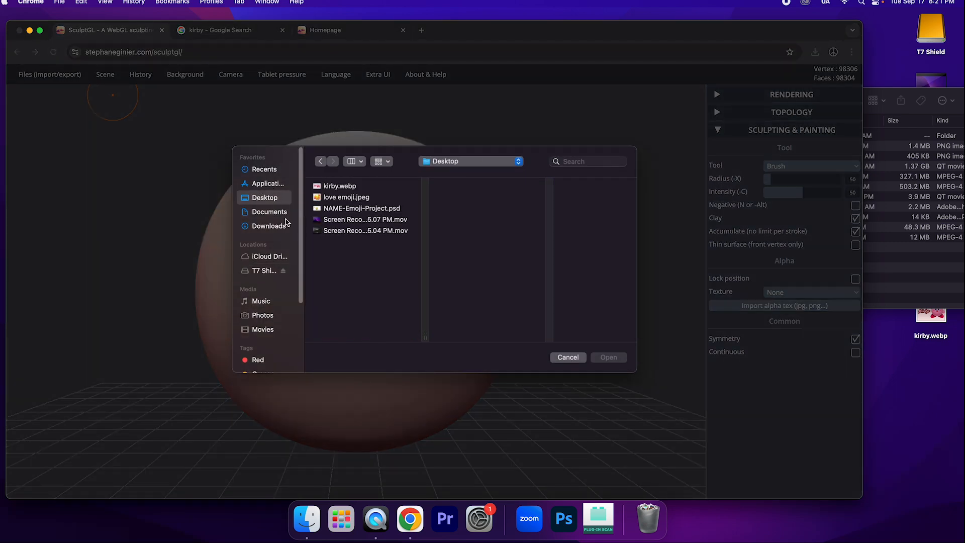
click(346, 186)
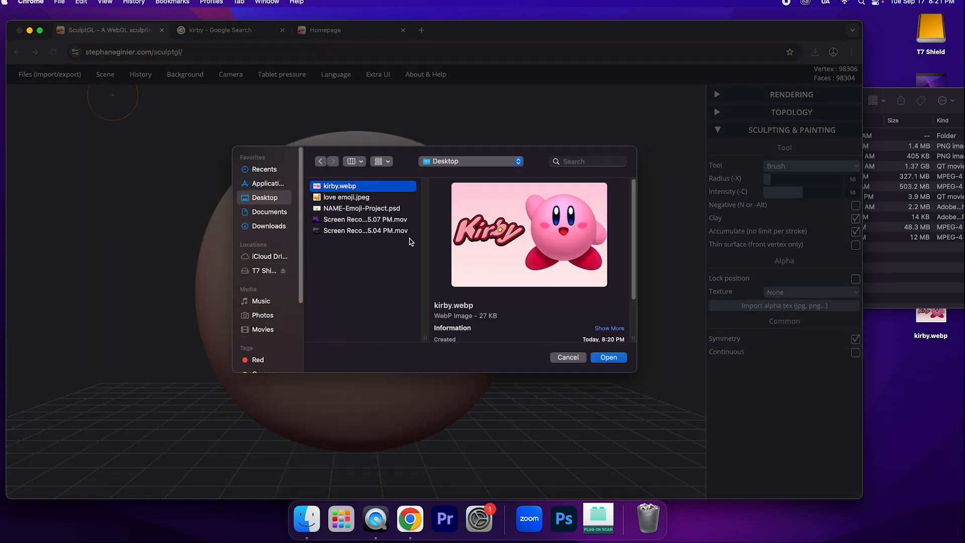
click(610, 357)
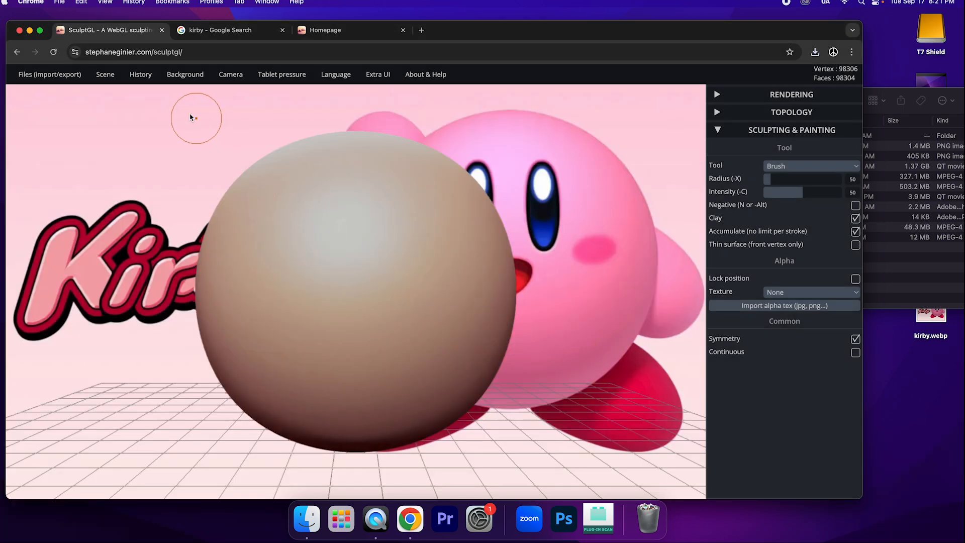
- Disable the Fill option for the background image and shift the view so the sphere uncovers more of Kirby's face
mouse_move(131, 80)
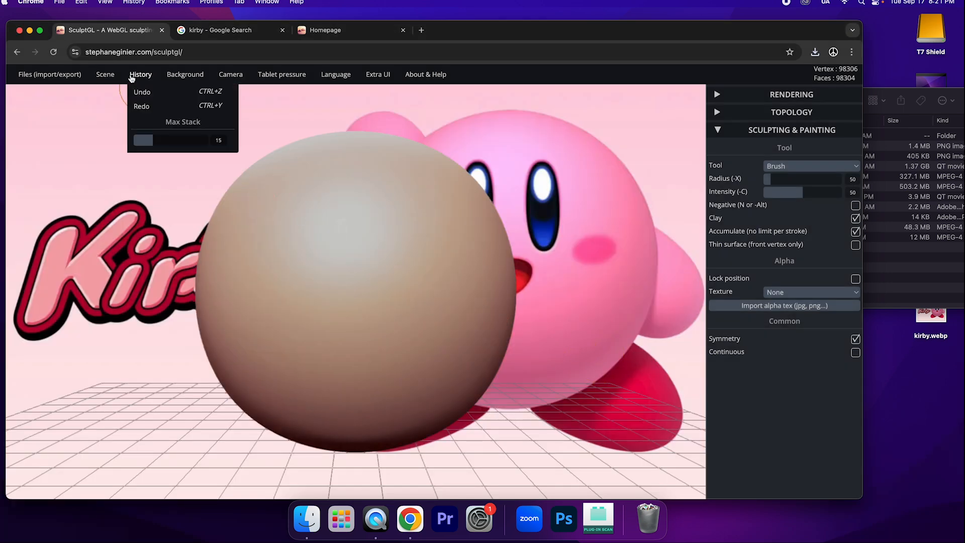
mouse_move(175, 76)
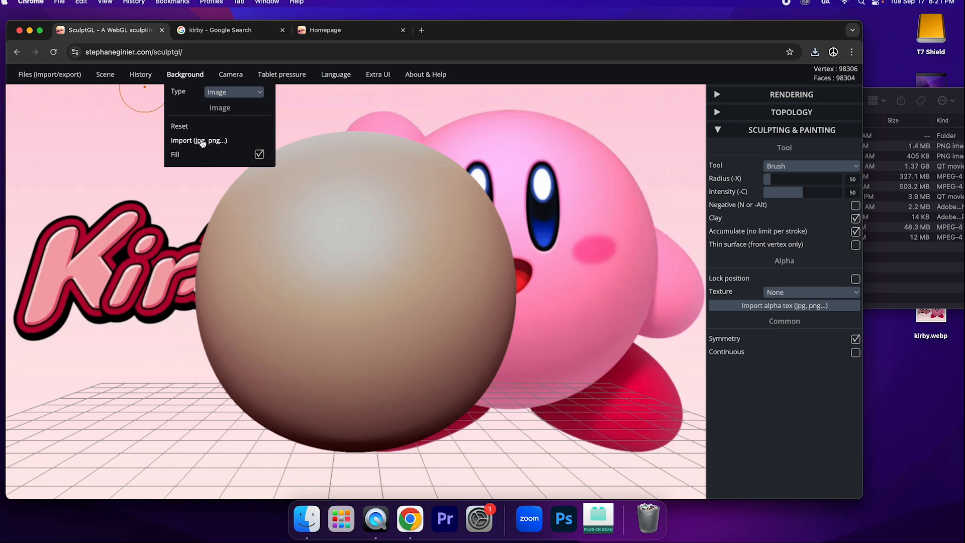
click(258, 155)
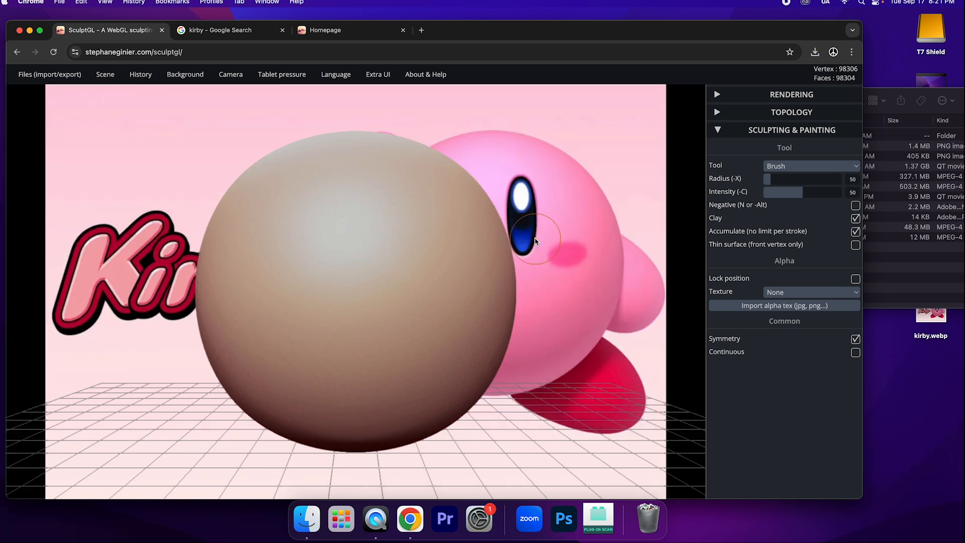
mouse_move(525, 244)
mouse_down()
mouse_move(500, 243)
mouse_move(527, 244)
mouse_up()
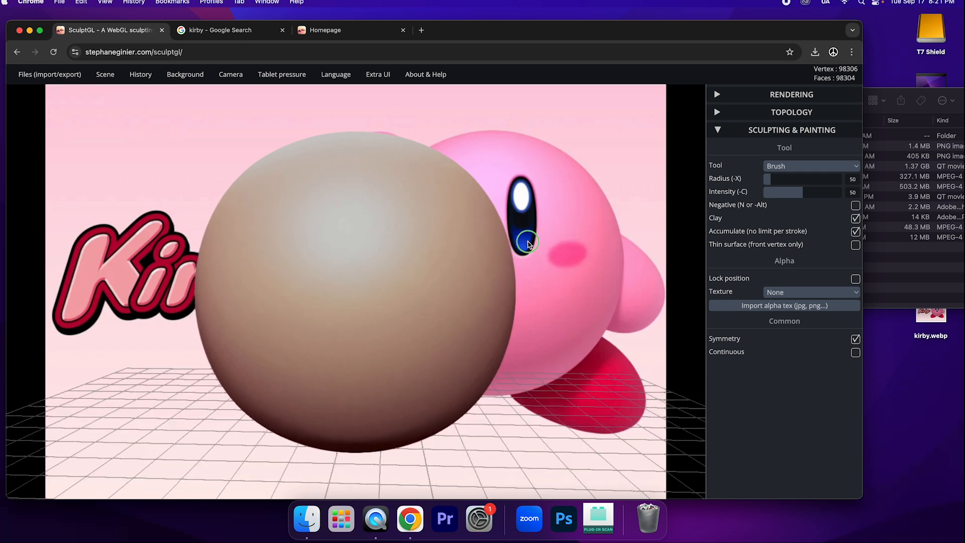
mouse_move(528, 245)
middle_down()
mouse_move(378, 245)
mouse_move(471, 234)
middle_up()
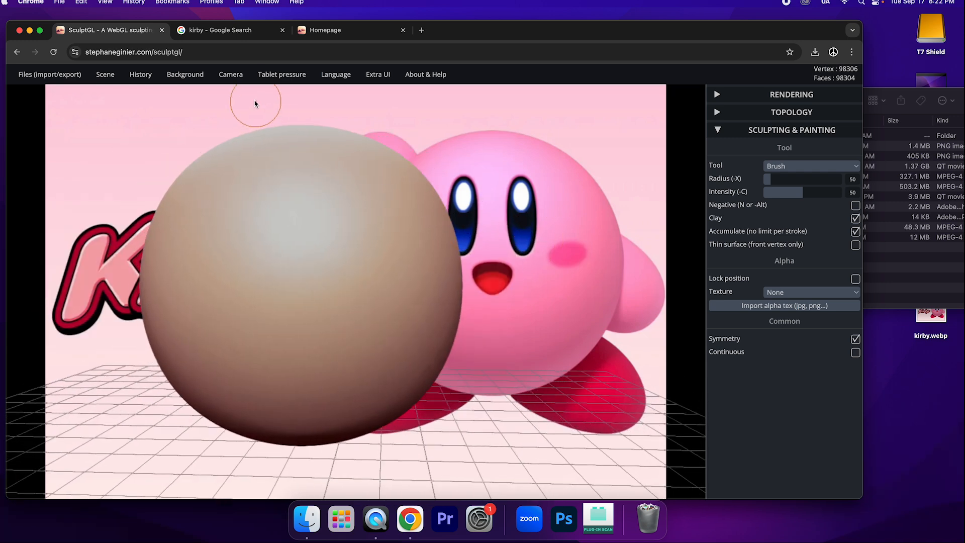
- Switch the background image's Fill option on and back off to compare the two fits
click(259, 151)
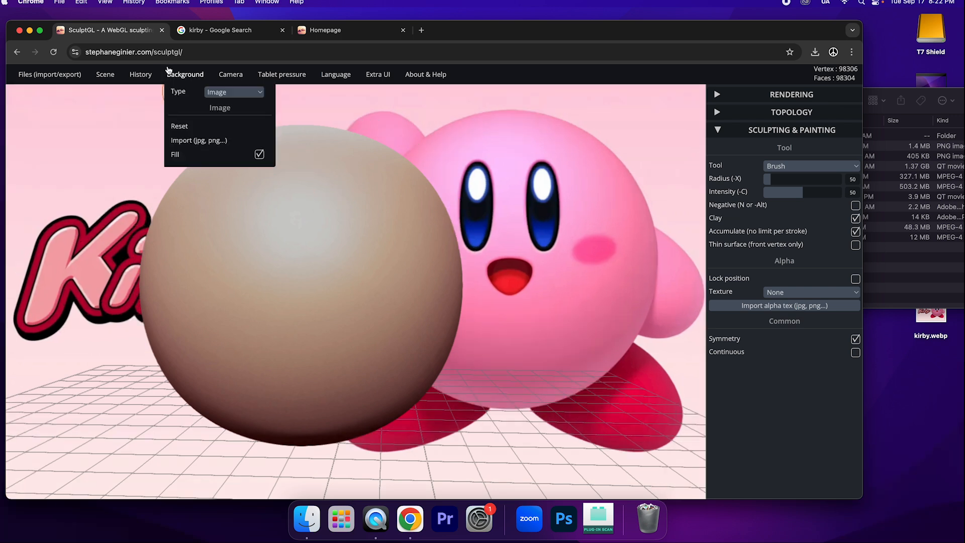
mouse_move(173, 72)
click(259, 154)
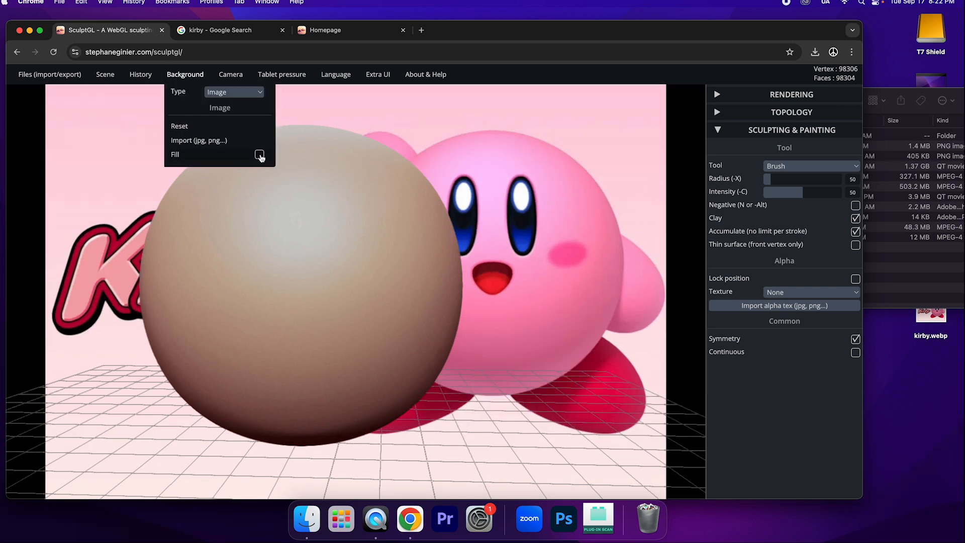
- Zoom out and reposition the view so the smaller sphere sits beside the Kirby reference
scroll(498, 259, up, 3)
middle_drag(498, 259, 542, 241)
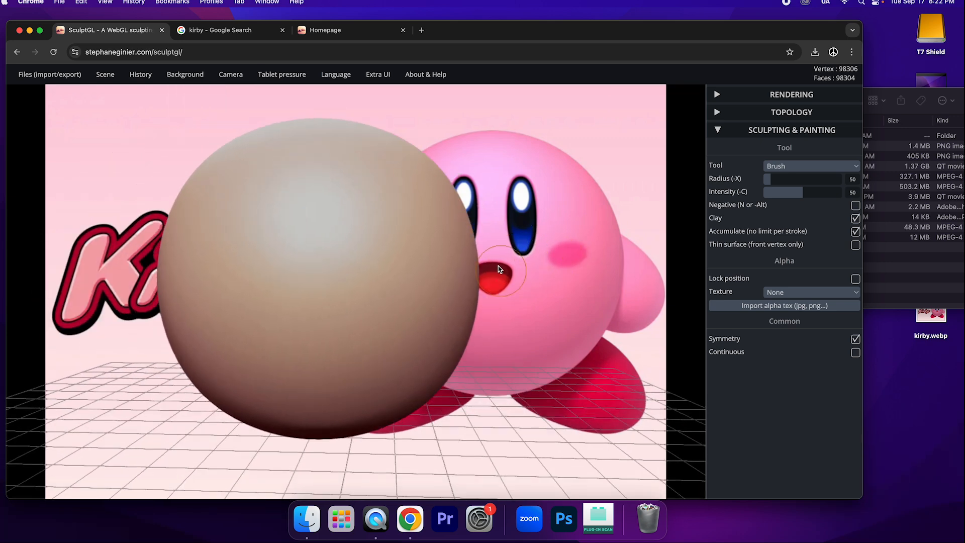
scroll(498, 263, up, 3)
scroll(506, 262, down, 5)
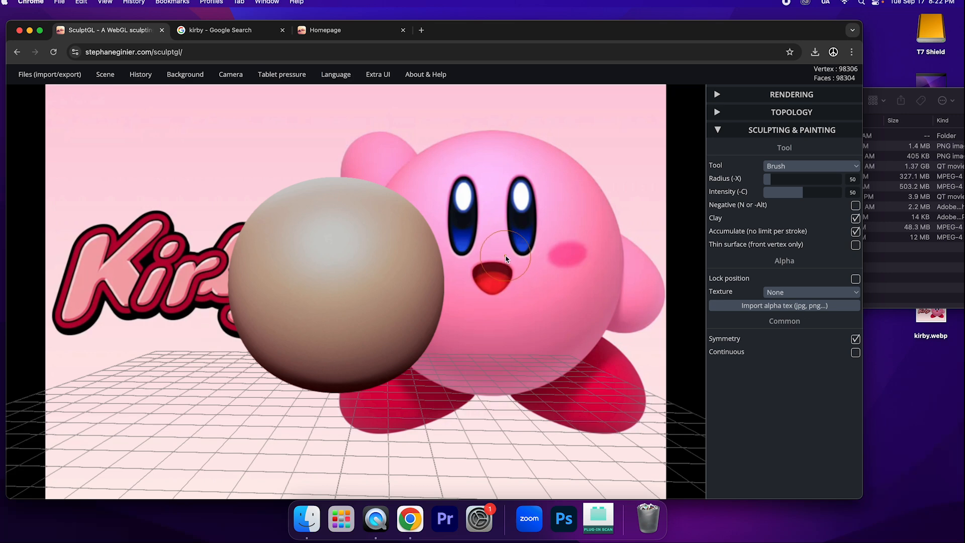
mouse_move(492, 263)
mouse_down()
mouse_move(463, 273)
mouse_move(448, 302)
mouse_move(523, 304)
mouse_move(552, 282)
mouse_move(519, 238)
mouse_up()
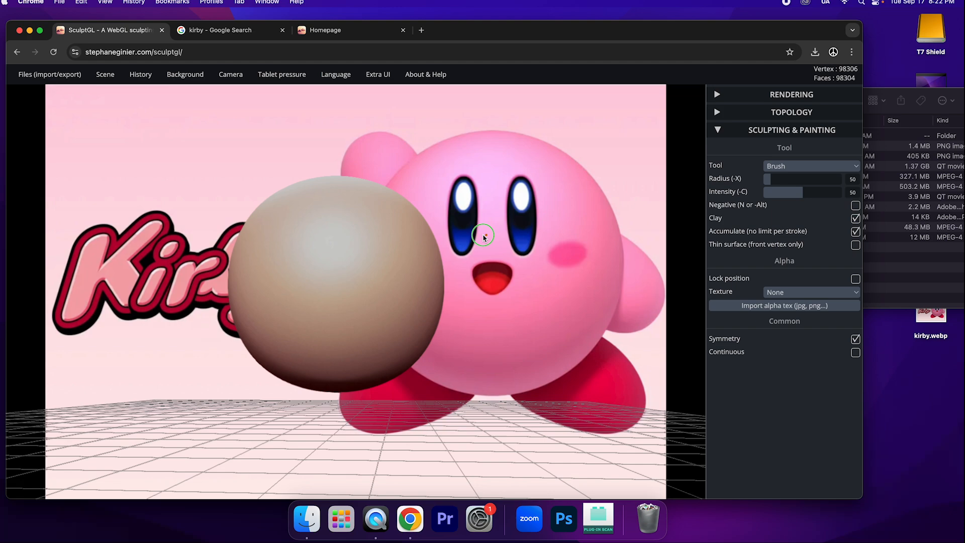
mouse_move(425, 235)
mouse_down()
mouse_move(439, 270)
mouse_move(487, 293)
mouse_move(523, 256)
mouse_move(512, 232)
mouse_move(455, 240)
mouse_move(480, 271)
mouse_move(494, 253)
mouse_move(351, 261)
mouse_move(537, 258)
mouse_move(327, 261)
mouse_move(431, 254)
mouse_move(360, 261)
mouse_up()
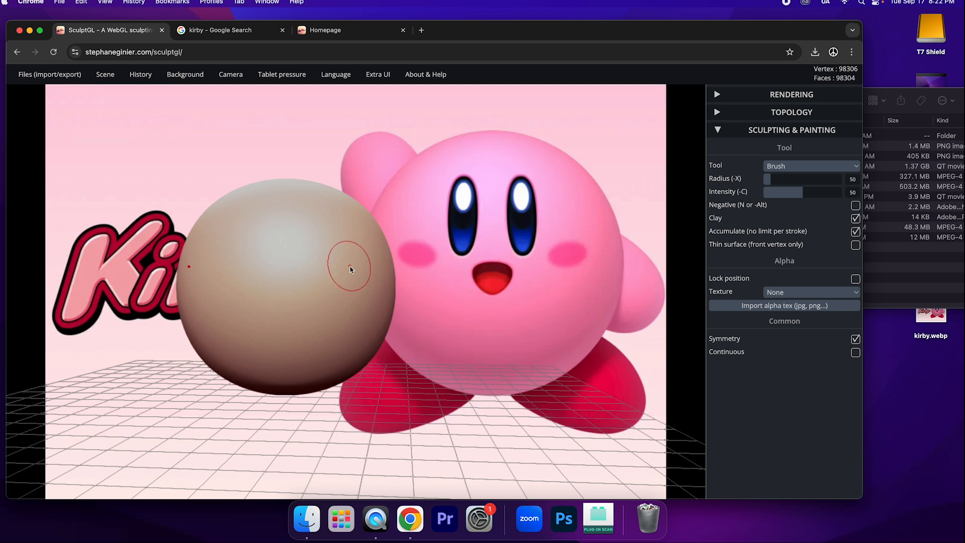
- Show the mirror line on the sphere and orbit to view it from the front
mouse_move(111, 81)
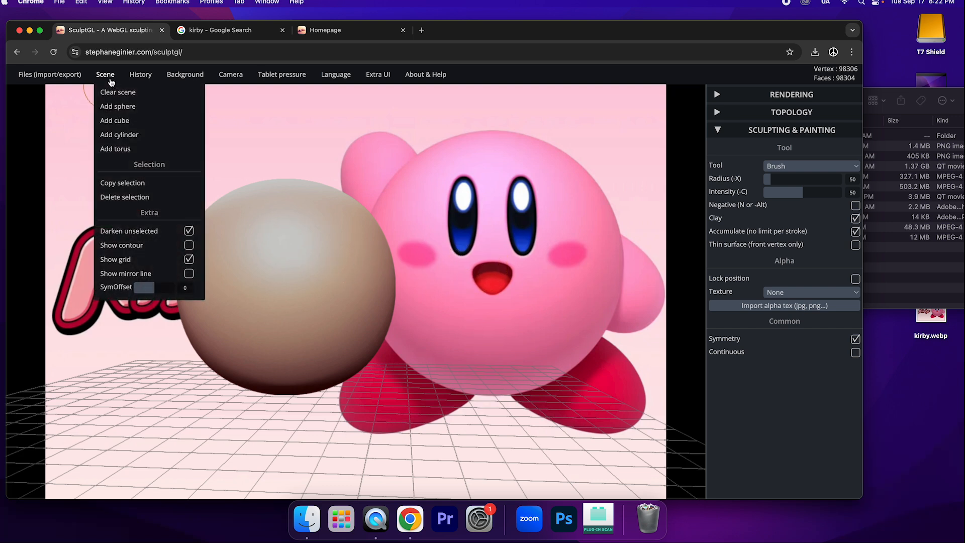
click(189, 274)
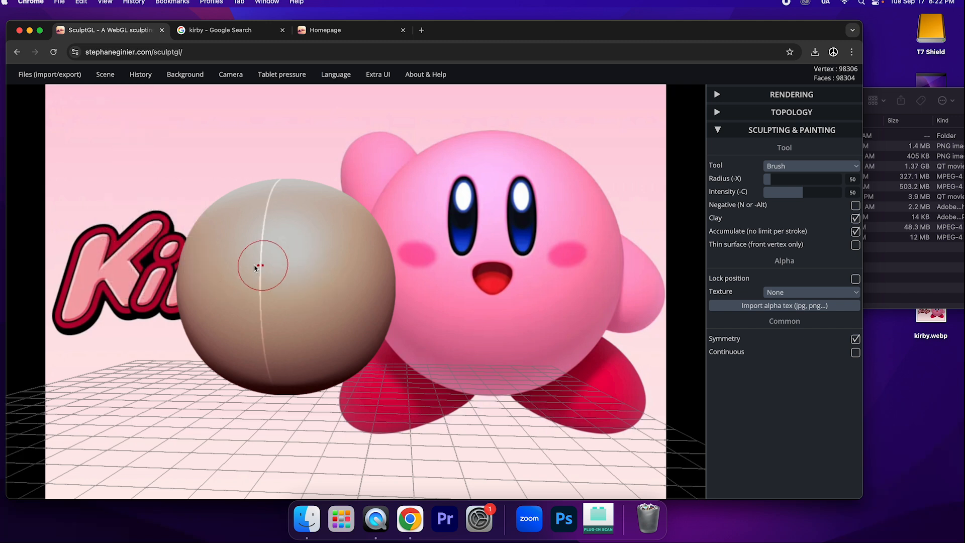
mouse_move(442, 261)
mouse_down()
mouse_move(467, 289)
mouse_move(435, 332)
mouse_move(517, 297)
mouse_move(420, 335)
mouse_move(437, 321)
mouse_move(375, 314)
mouse_move(373, 305)
mouse_up()
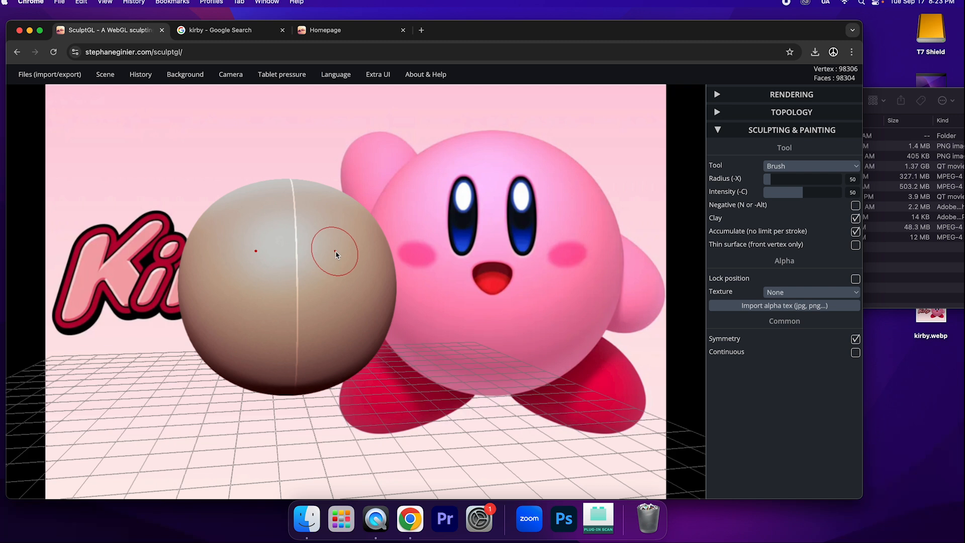
mouse_move(188, 75)
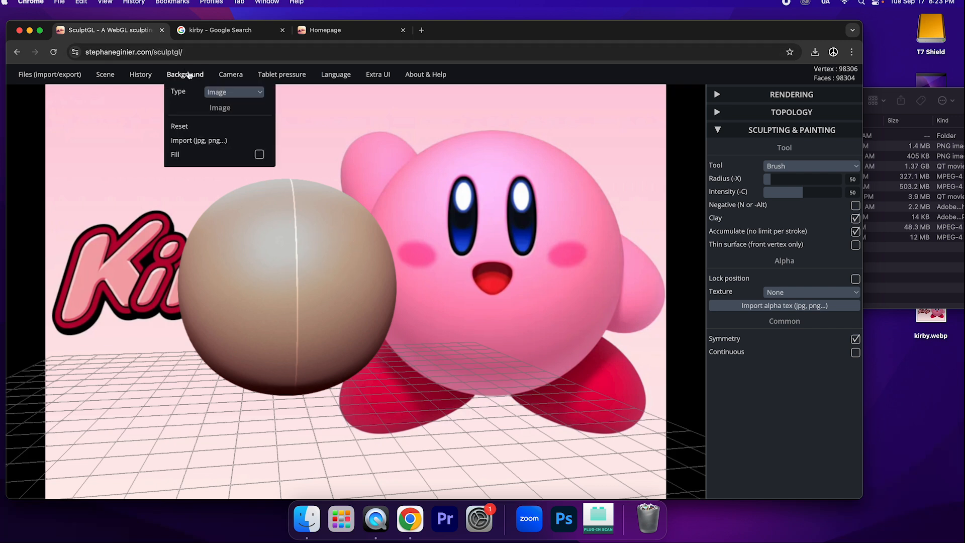
mouse_move(105, 75)
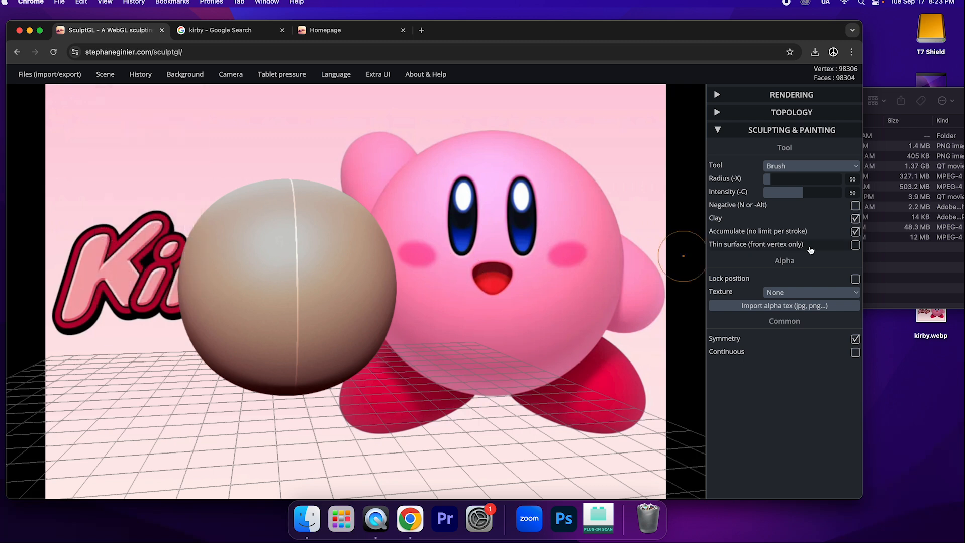
- Enlarge the browser window so the sculpting workspace fills the width of the screen
drag(865, 156, 959, 156)
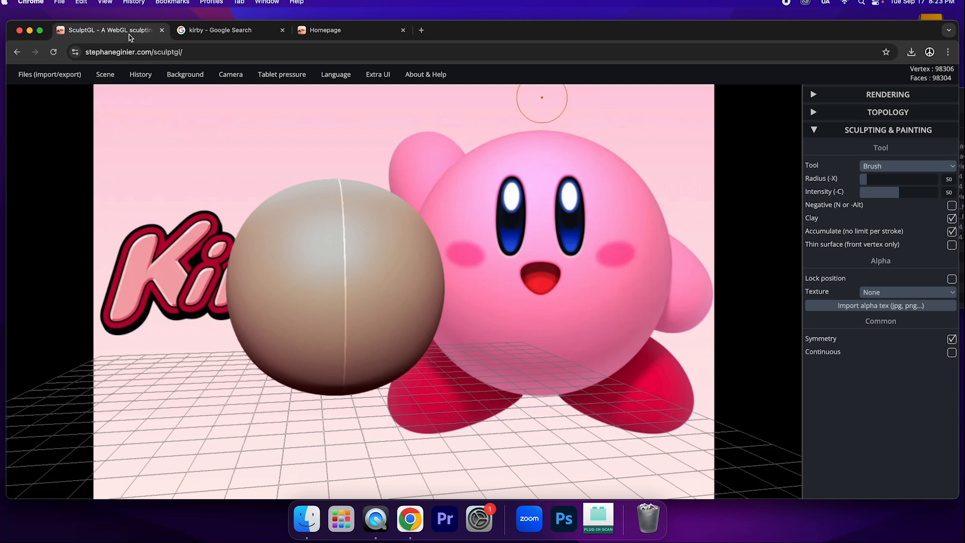
drag(7, 22, 1, 10)
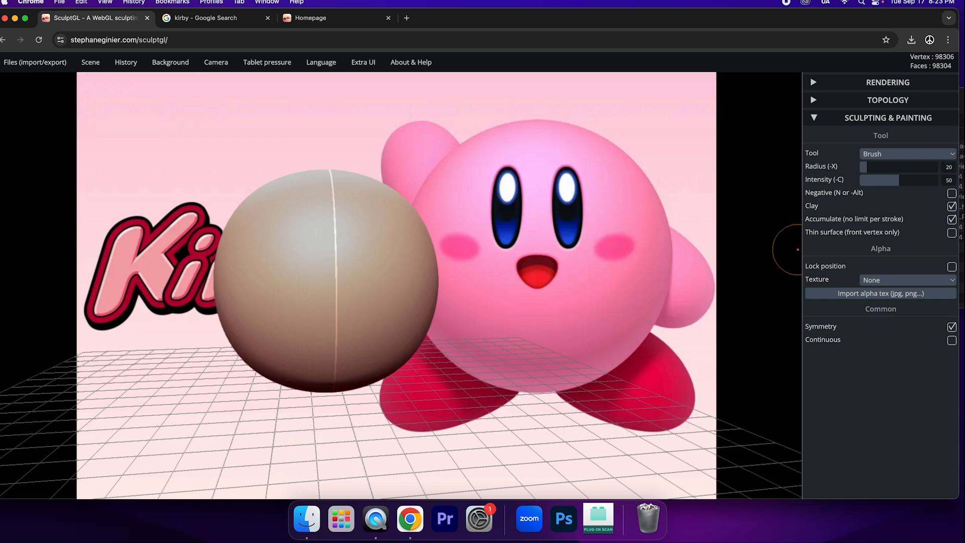
- Set the brush radius and intensity to 20 and raise a pair of mirrored bumps on the sphere's front
click(856, 176)
key(Return)
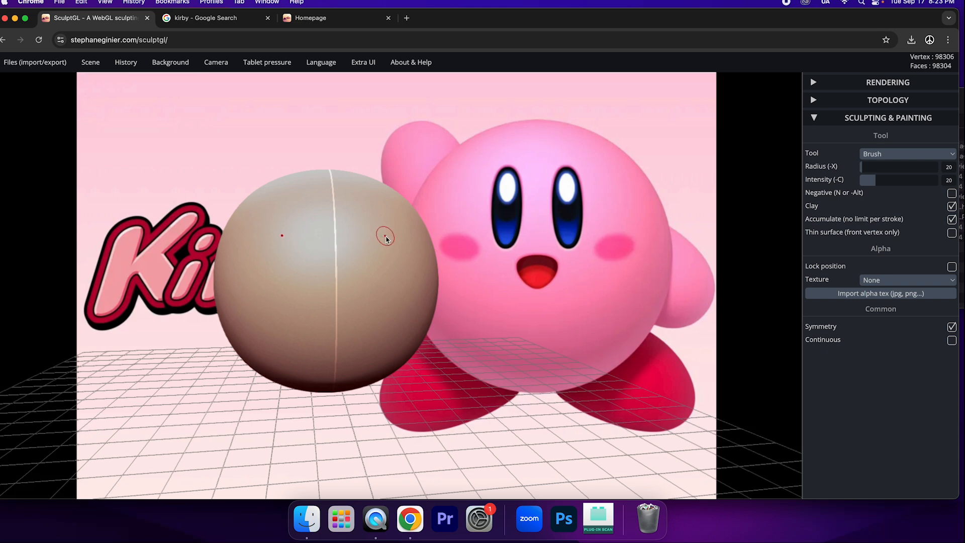
drag(399, 254, 389, 251)
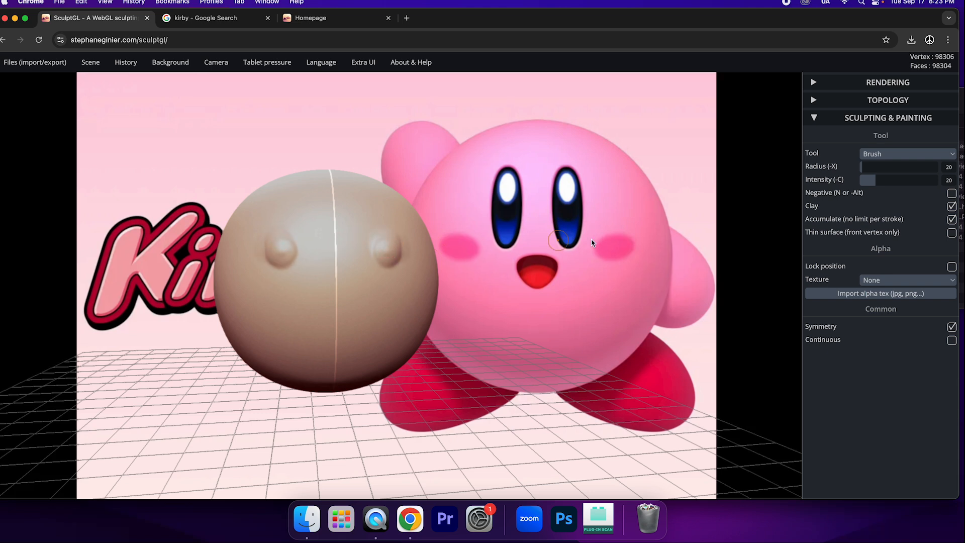
- Change the brush intensity and sculpt additional mirrored bumps on the sphere, viewing it from other angles
click(948, 179)
key(Return)
drag(384, 284, 386, 282)
mouse_move(386, 283)
right_down()
mouse_move(349, 286)
mouse_move(430, 287)
mouse_move(374, 289)
right_up()
scroll(397, 267, up, 6)
right_drag(433, 247, 286, 265)
drag(326, 265, 743, 228)
- Set the brush intensity to 100 and build up stronger mirrored bumps on the sphere
drag(891, 182, 941, 182)
mouse_move(533, 239)
mouse_down()
mouse_move(482, 261)
mouse_move(508, 251)
mouse_move(498, 281)
mouse_move(486, 269)
mouse_move(463, 291)
mouse_move(477, 297)
mouse_up()
mouse_move(491, 295)
right_down()
mouse_move(521, 255)
mouse_move(453, 305)
right_up()
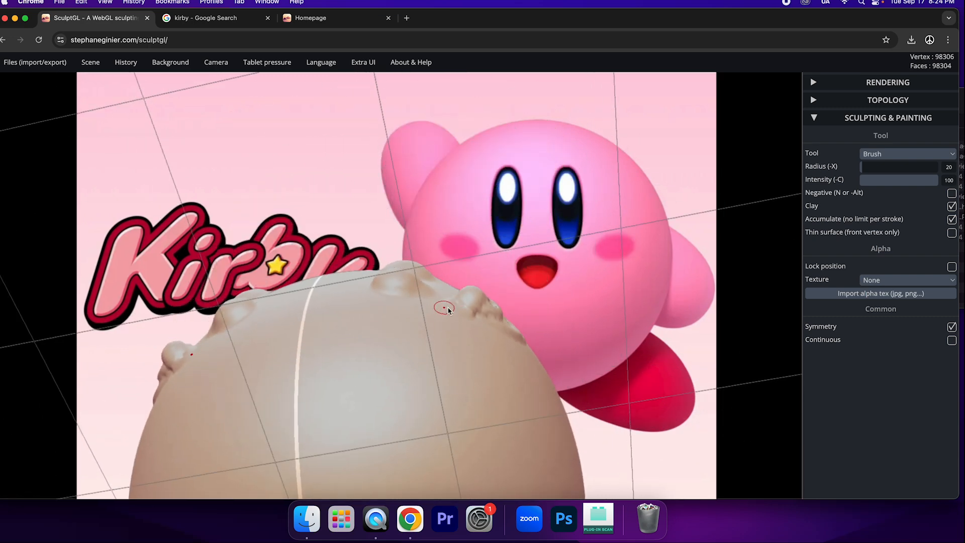
- Brush extra rough detail beneath the clustered bumps on the sphere's side at radius 20
scroll(464, 306, up, 10)
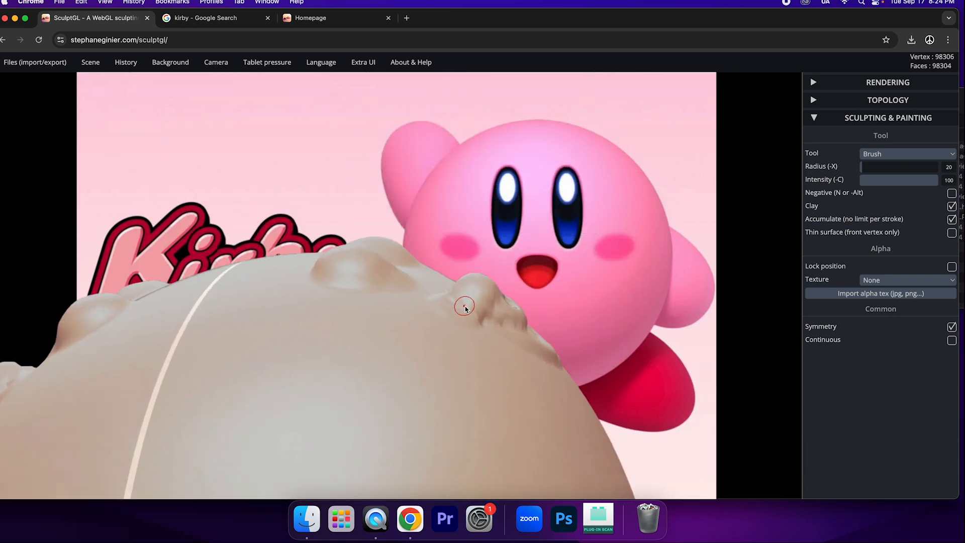
mouse_move(464, 306)
right_down()
mouse_move(461, 332)
mouse_move(487, 362)
right_up()
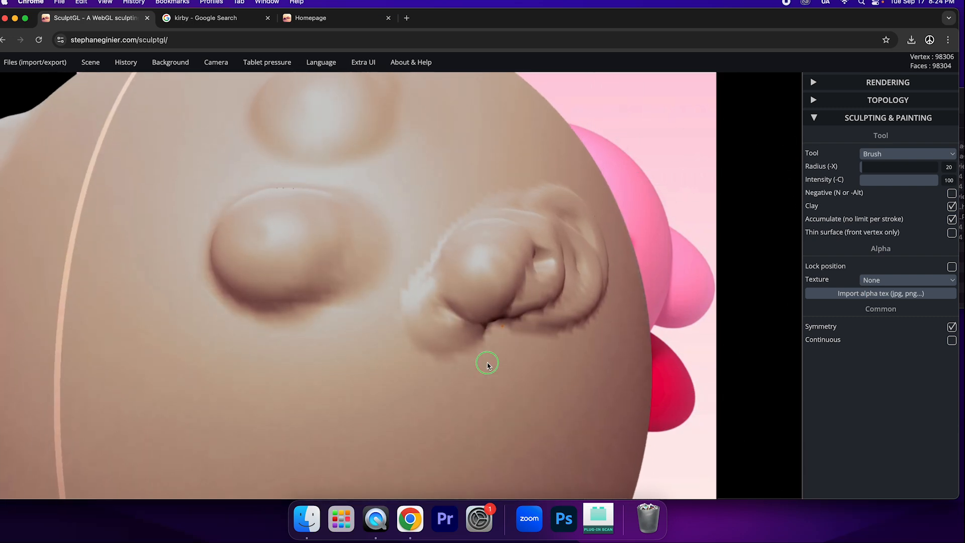
mouse_move(432, 337)
mouse_down()
mouse_move(491, 324)
mouse_move(485, 334)
mouse_move(501, 343)
mouse_move(470, 338)
mouse_up()
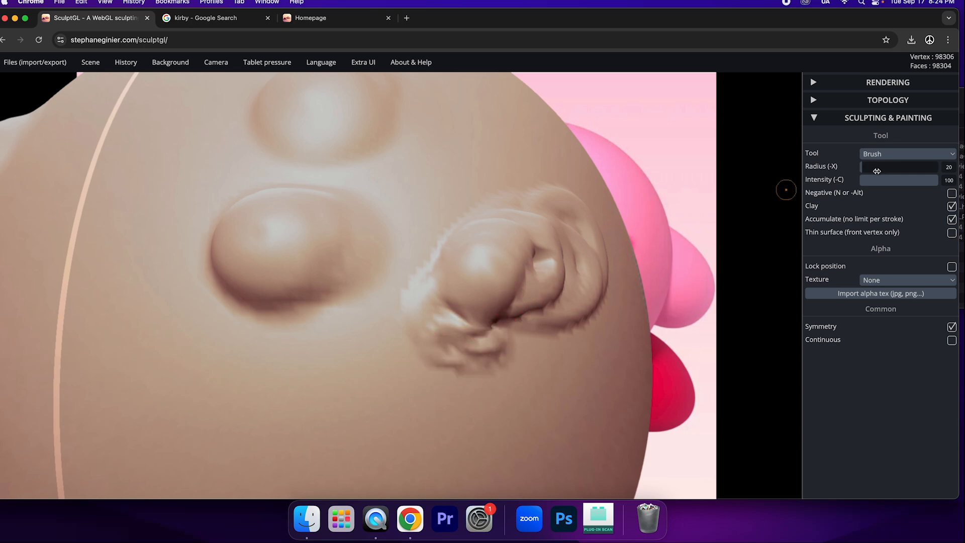
- Set the brush radius to 123 and build up a large mirrored mass joining the lower bumps on each side
drag(864, 170, 878, 167)
mouse_move(439, 338)
mouse_down()
mouse_move(394, 340)
mouse_move(442, 280)
mouse_move(428, 272)
mouse_move(409, 293)
mouse_up()
scroll(414, 300, up, 5)
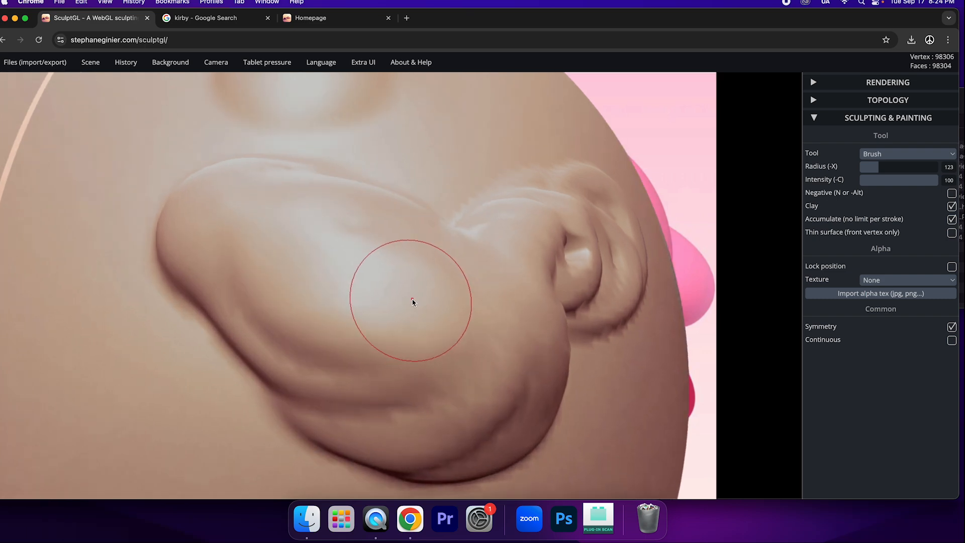
scroll(411, 299, down, 10)
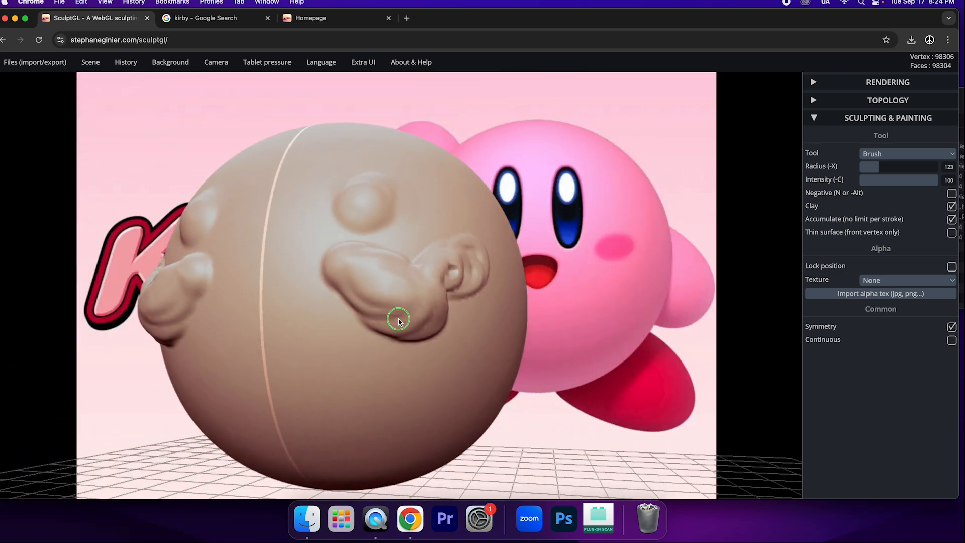
right_drag(440, 350, 431, 343)
scroll(286, 286, up, 5)
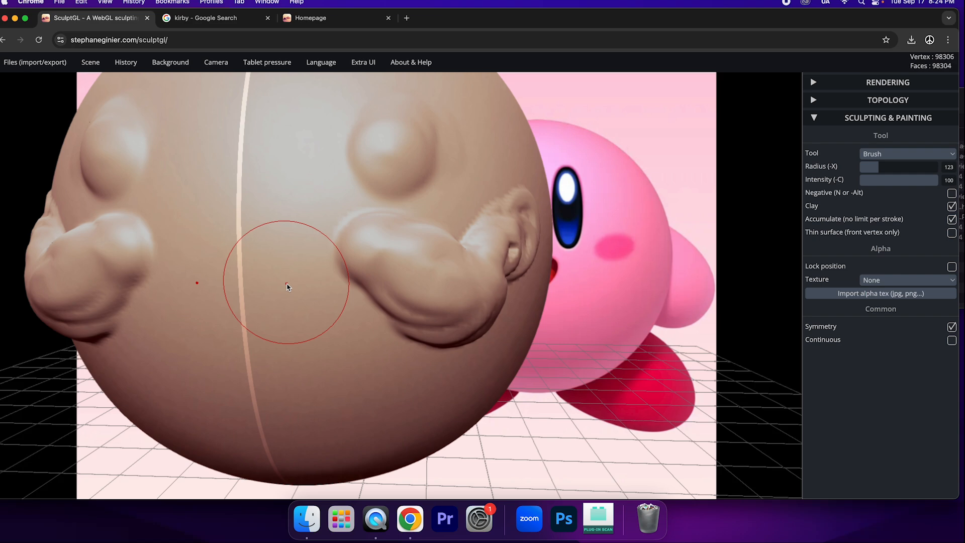
- Build up a thick snout-like mass across the symmetry line and add volume around the mirrored upper bumps
scroll(287, 285, down, 8)
drag(323, 283, 327, 288)
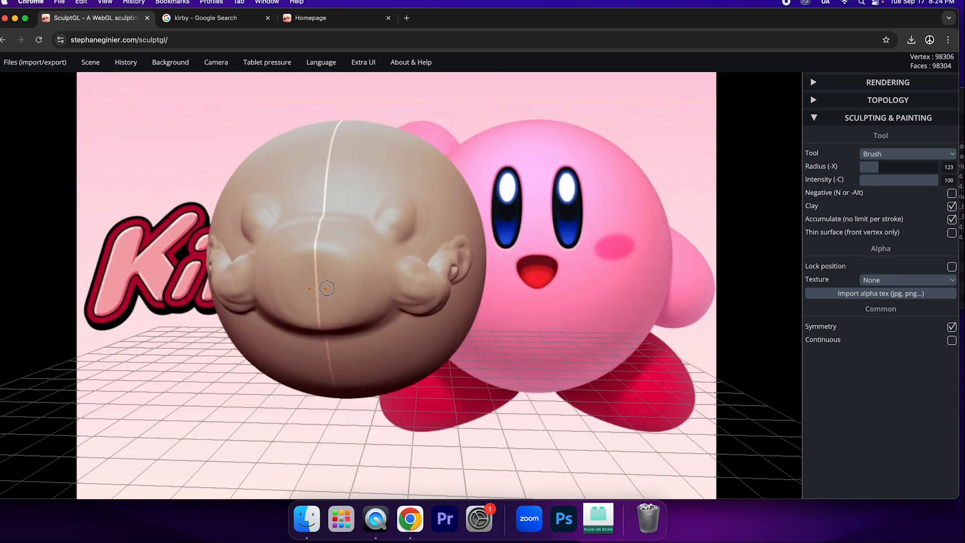
mouse_move(323, 349)
mouse_down()
mouse_move(360, 357)
mouse_move(327, 357)
mouse_move(339, 353)
mouse_move(299, 286)
mouse_move(323, 282)
mouse_up()
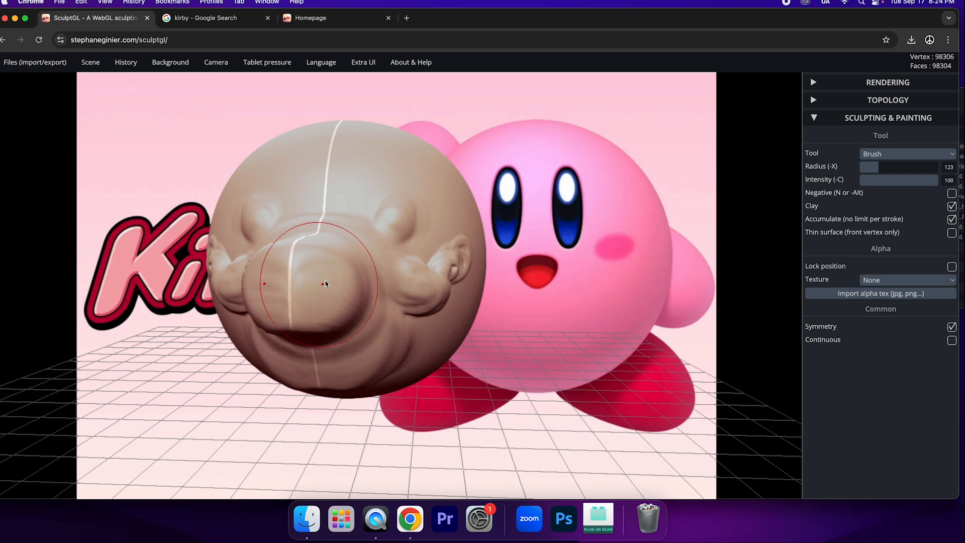
drag(402, 232, 400, 234)
click(400, 228)
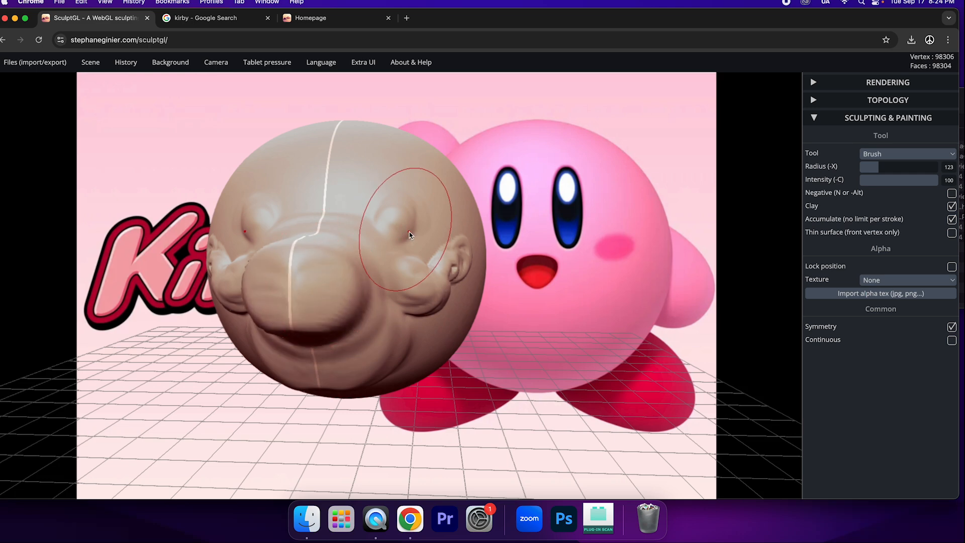
mouse_move(500, 307)
mouse_down()
mouse_move(276, 306)
mouse_move(476, 293)
mouse_move(415, 306)
mouse_move(313, 291)
mouse_up()
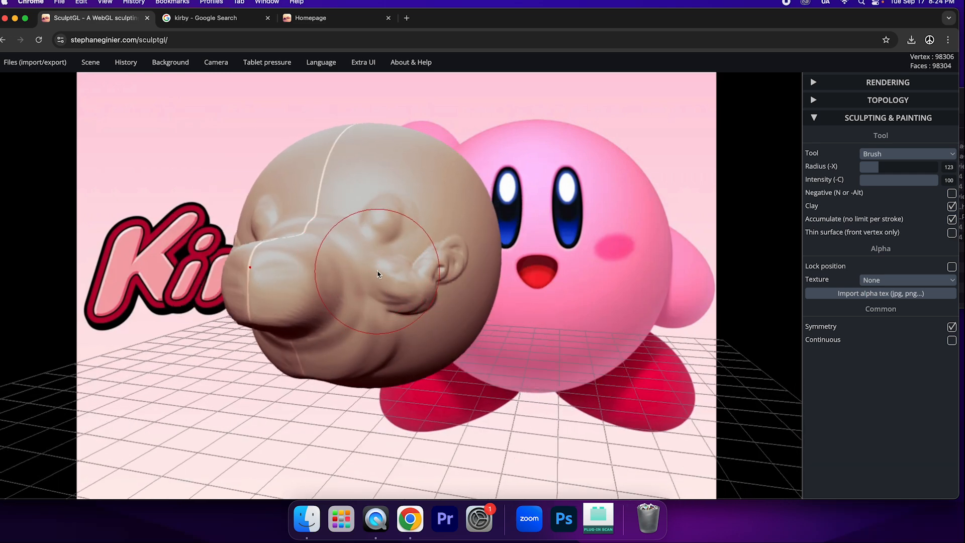
- Undo the sculpting strokes repeatedly to clear the bumps and masses from the sphere
key(ctrl)
key(ctrl+z)
key(ctrl+z)
key(ctrl+z)
key(ctrl+z)
key(ctrl+z)
key(ctrl+z)
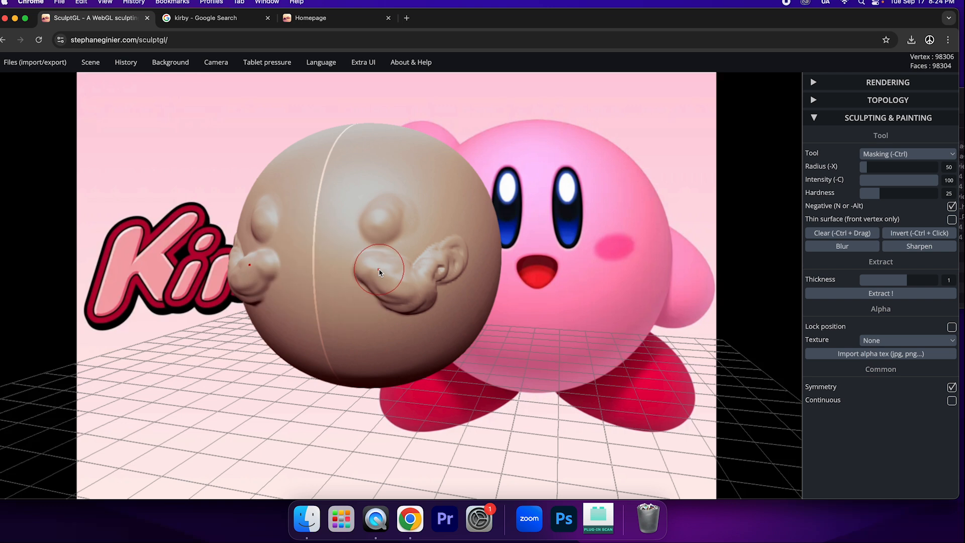
key(ctrl+z)
key(ctrl+z)
key(ctrl+z)
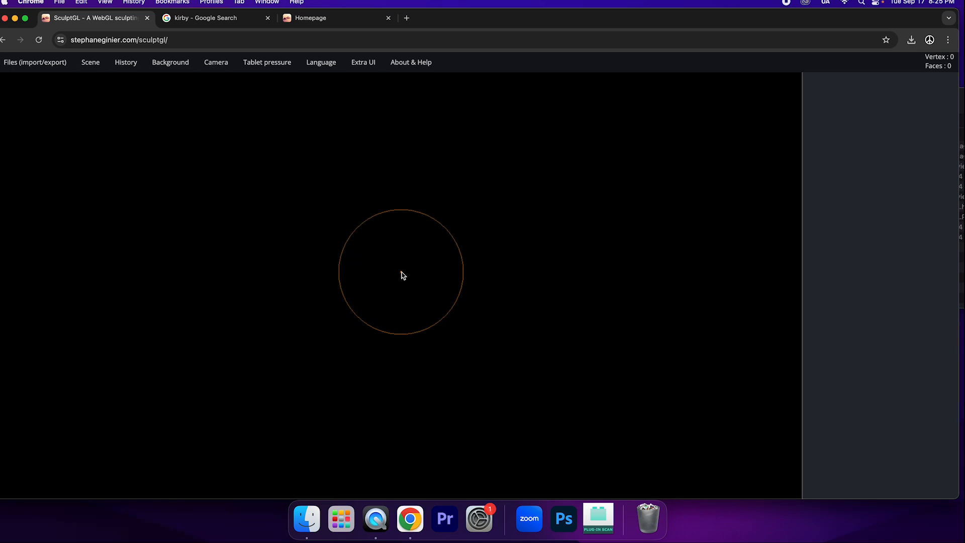
- Redo undone history steps to restore the sphere to the empty scene
mouse_move(93, 62)
mouse_move(52, 65)
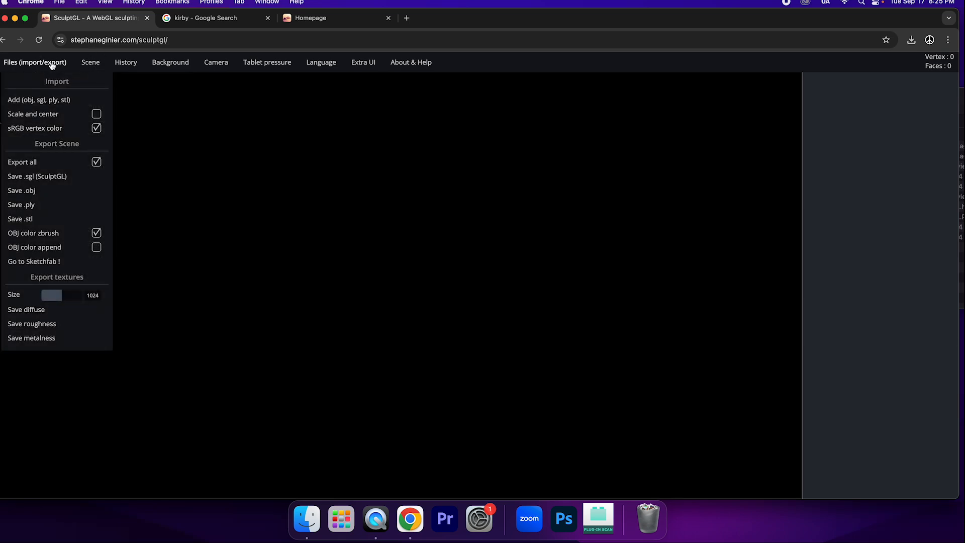
mouse_move(135, 64)
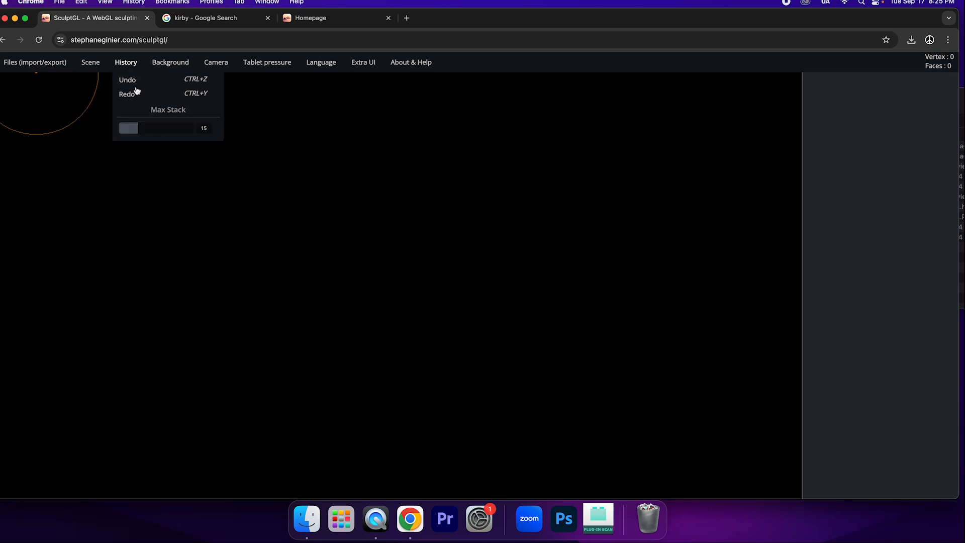
click(127, 94)
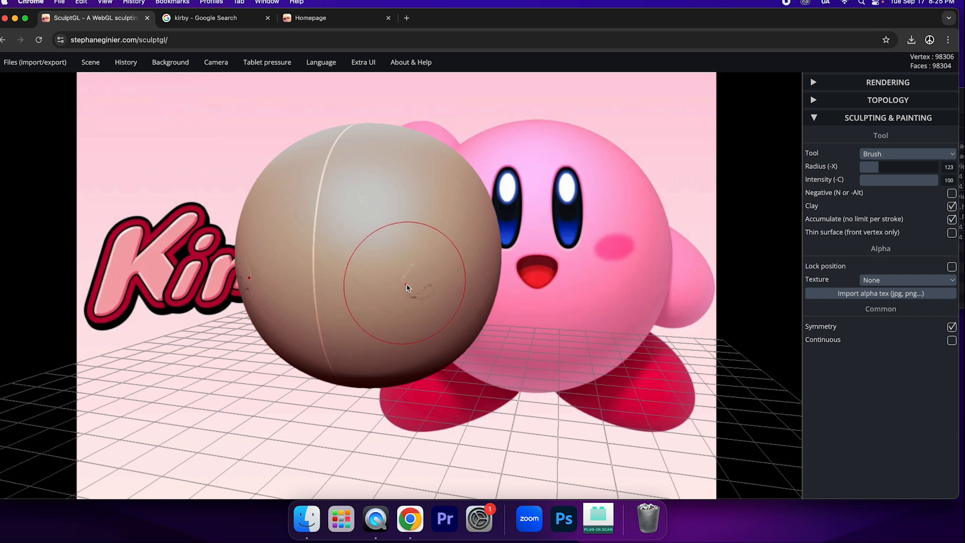
- Smooth away the leftover marks on the sphere's front with the Smooth tool at radius 50 and intensity 75
mouse_move(38, 66)
click(897, 155)
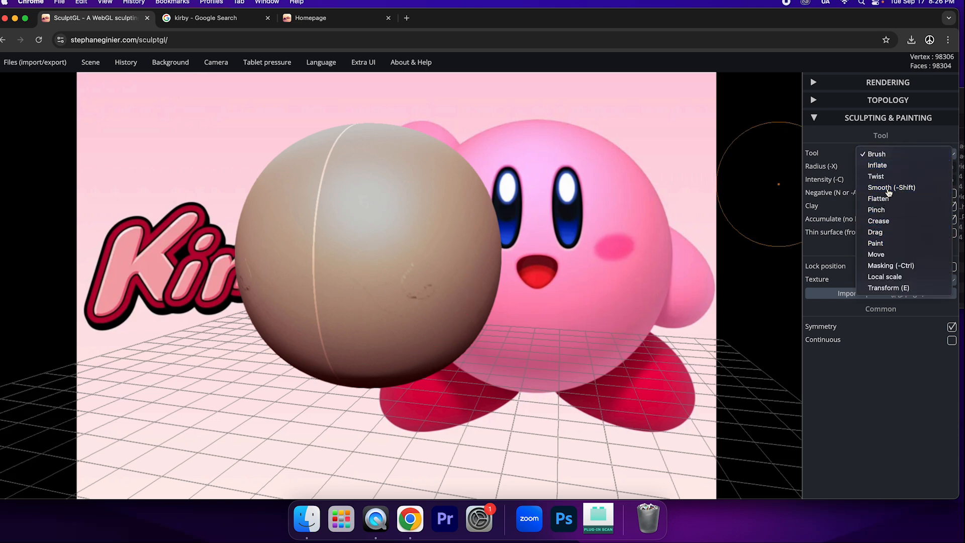
click(889, 187)
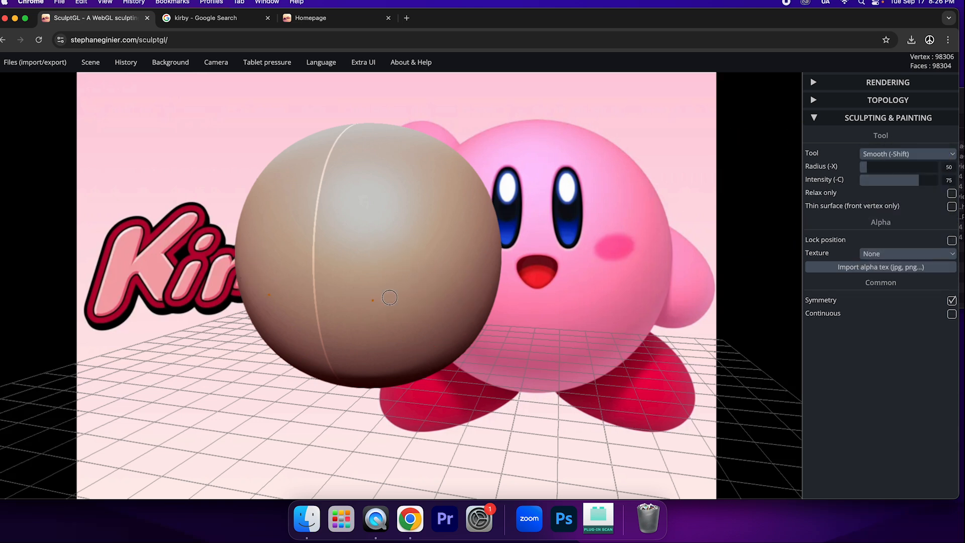
mouse_move(386, 283)
right_down()
mouse_move(493, 280)
mouse_move(342, 318)
mouse_move(469, 282)
mouse_move(421, 278)
mouse_move(452, 277)
right_up()
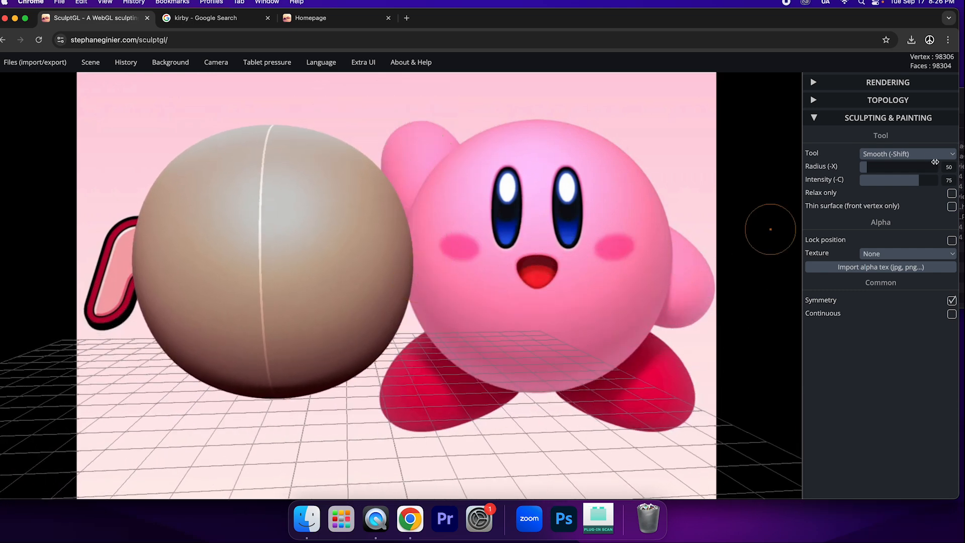
- Switch to the Brush tool with radius 20, intensity 20 and the Negative option enabled
click(912, 154)
click(896, 121)
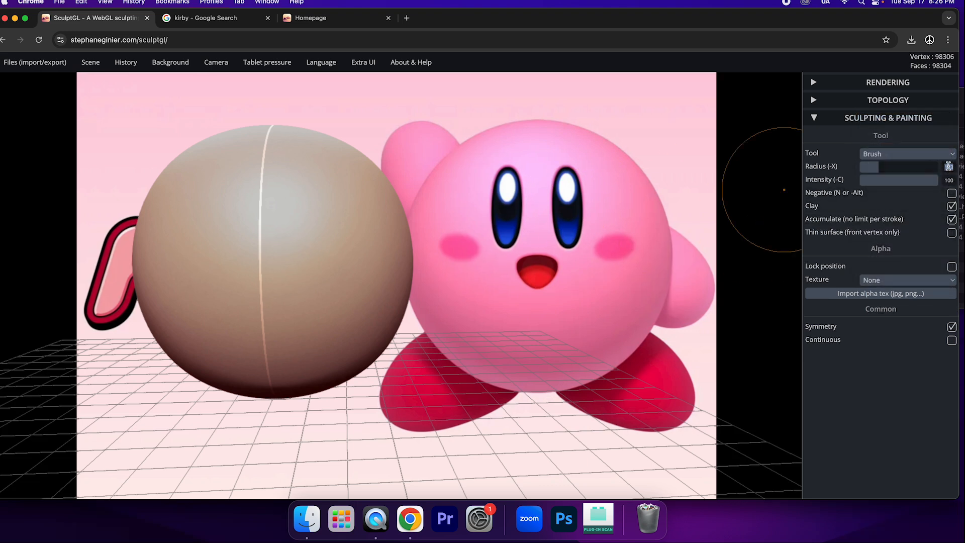
key(Return)
double_click(947, 180)
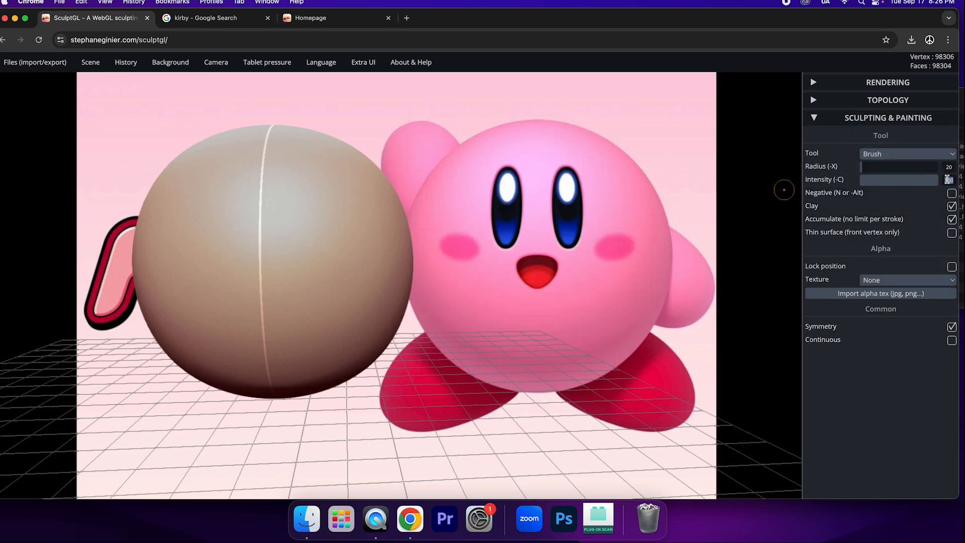
key(Return)
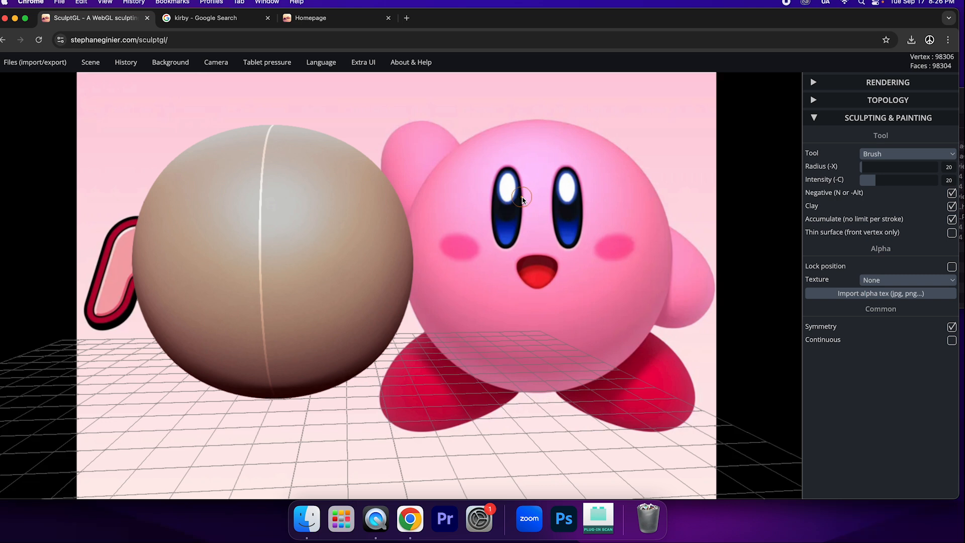
- Carve a mirrored pair of narrow vertical grooves for the eyes on the sphere's upper front
scroll(290, 205, up, 3)
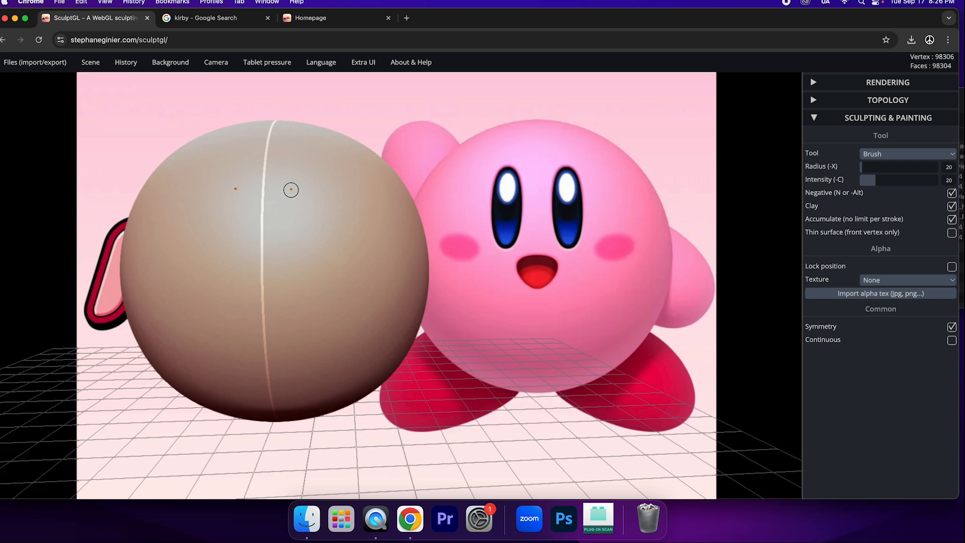
mouse_move(292, 215)
mouse_down()
mouse_move(291, 226)
mouse_move(290, 197)
mouse_up()
mouse_move(291, 231)
mouse_down()
mouse_move(290, 254)
mouse_move(287, 202)
mouse_move(291, 271)
mouse_move(291, 222)
mouse_up()
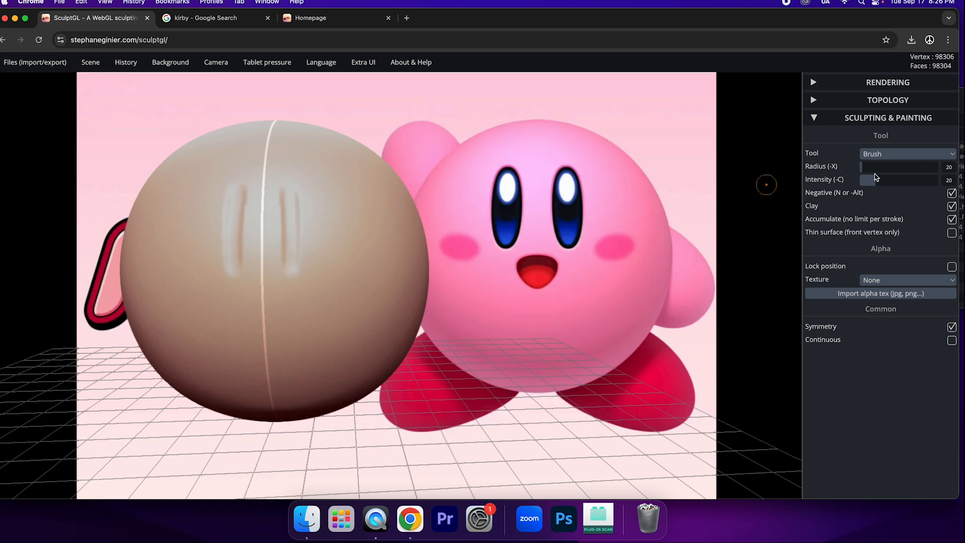
- Set the brush radius to 31 and intensity to 41, and widen and deepen the two grooves into oval eye sockets
drag(867, 170, 892, 180)
mouse_move(295, 205)
mouse_down()
mouse_move(287, 216)
mouse_move(290, 202)
mouse_move(292, 261)
mouse_move(301, 222)
mouse_move(284, 206)
mouse_move(286, 255)
mouse_move(282, 194)
mouse_move(299, 192)
mouse_move(301, 211)
mouse_move(295, 259)
mouse_move(287, 205)
mouse_move(287, 271)
mouse_move(297, 260)
mouse_move(290, 200)
mouse_move(299, 199)
mouse_move(300, 230)
mouse_move(293, 261)
mouse_move(300, 209)
mouse_move(288, 203)
mouse_move(290, 257)
mouse_up()
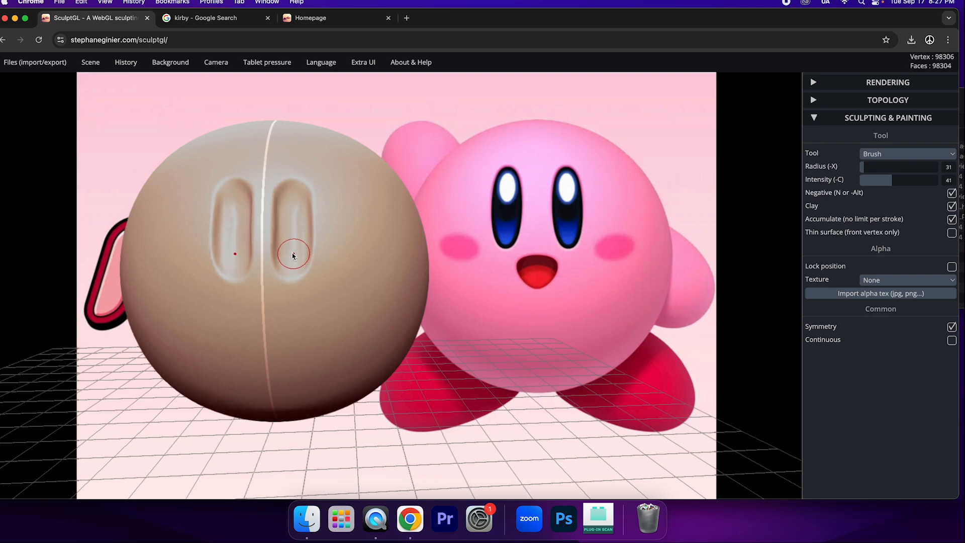
scroll(294, 255, down, 3)
scroll(299, 252, up, 8)
scroll(342, 252, down, 3)
mouse_move(383, 254)
right_down()
mouse_move(410, 216)
mouse_move(403, 188)
mouse_move(215, 209)
mouse_move(312, 252)
mouse_move(375, 253)
right_up()
mouse_move(386, 208)
mouse_down()
mouse_move(382, 185)
mouse_move(373, 310)
mouse_up()
mouse_move(382, 306)
right_down()
mouse_move(399, 252)
mouse_move(329, 252)
mouse_move(420, 265)
mouse_move(312, 280)
mouse_move(422, 276)
mouse_move(314, 297)
mouse_move(384, 299)
mouse_move(381, 291)
right_up()
scroll(381, 290, down, 8)
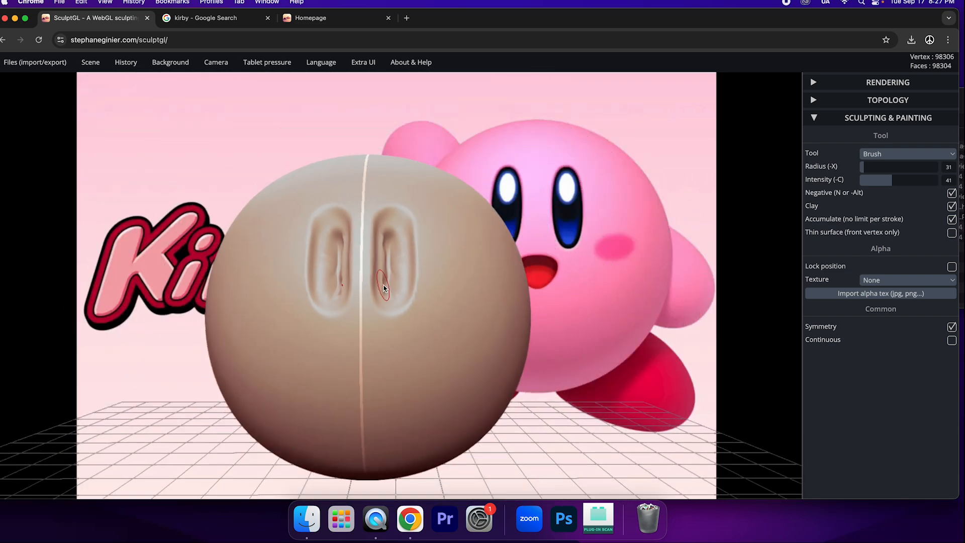
- Smooth the inner surfaces and edges of both eye sockets with the Smooth tool
right_drag(236, 289, 312, 303)
click(908, 154)
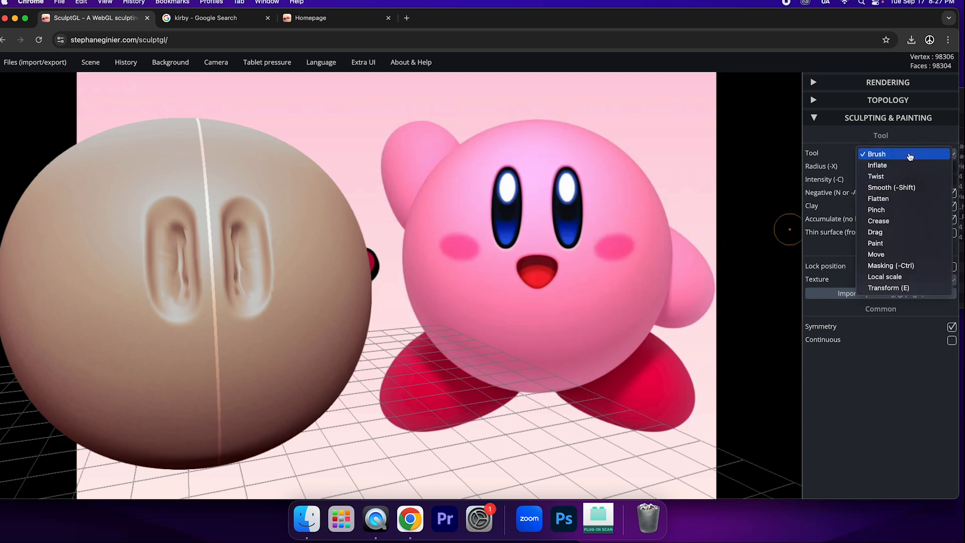
click(896, 190)
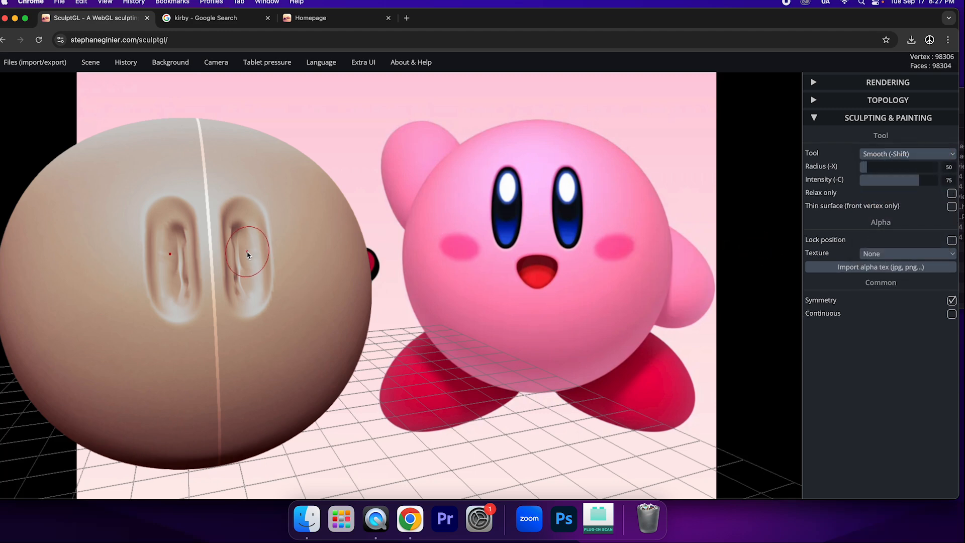
scroll(252, 252, up, 5)
mouse_move(253, 251)
mouse_down()
mouse_move(266, 246)
mouse_move(275, 312)
mouse_move(274, 239)
mouse_move(288, 276)
mouse_up()
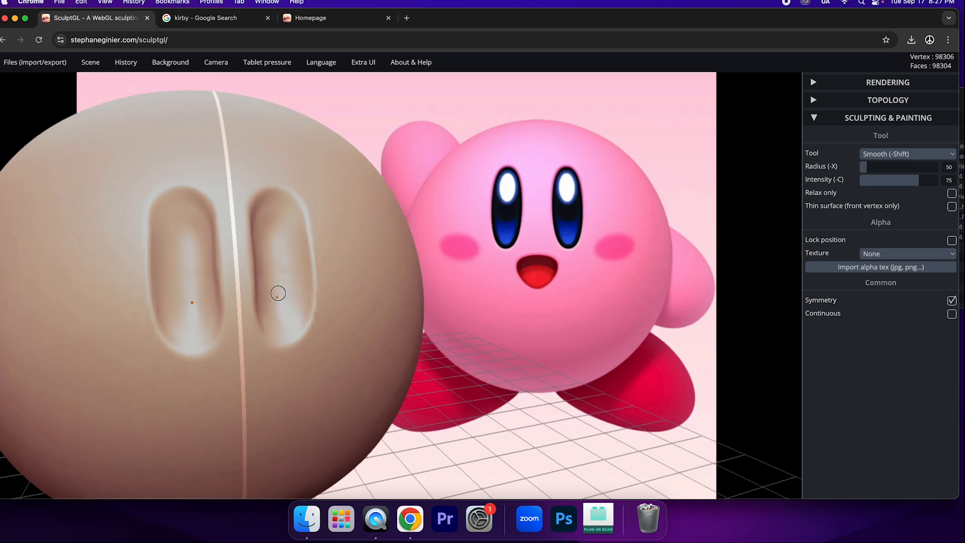
right_drag(287, 266, 265, 272)
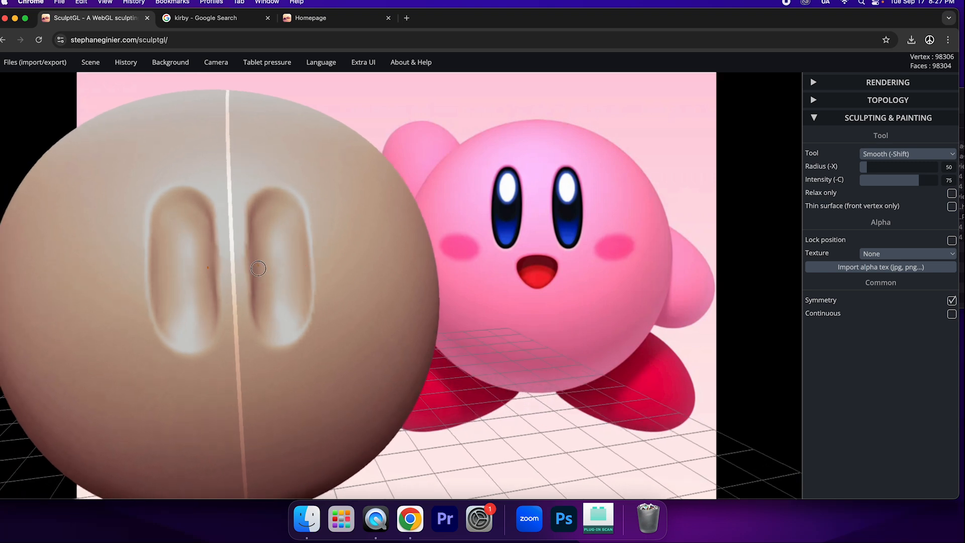
drag(260, 222, 259, 284)
drag(284, 322, 292, 244)
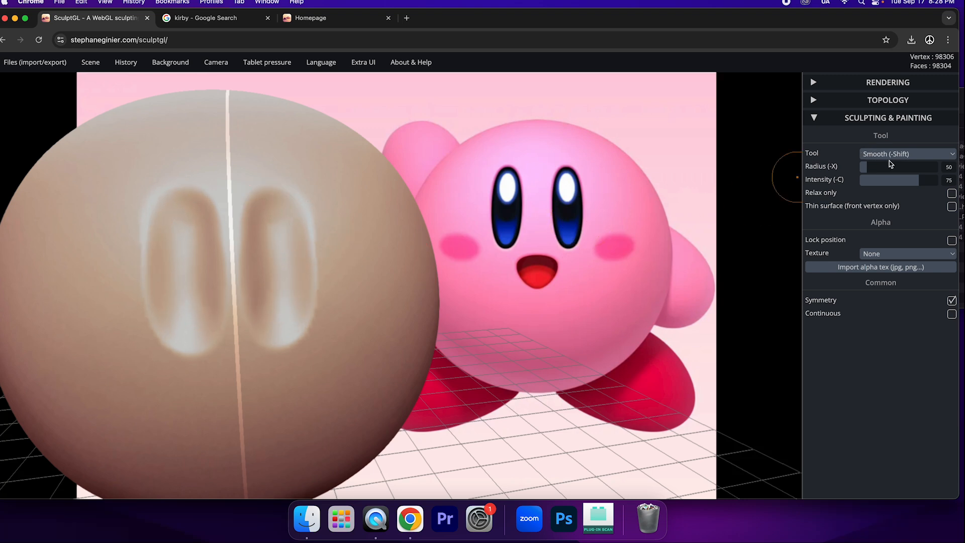
- Carve the eye sockets deeper and slightly taller with the negative Brush
click(889, 157)
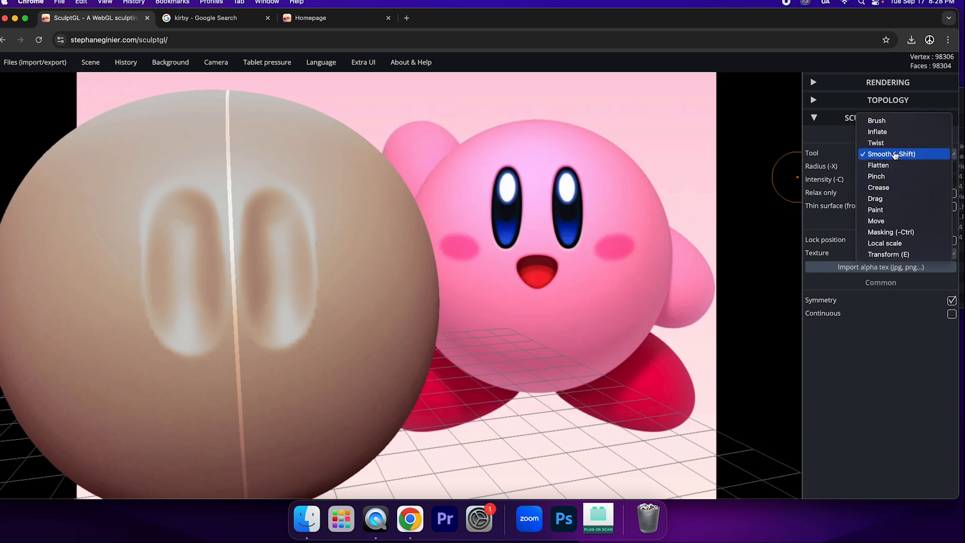
click(884, 120)
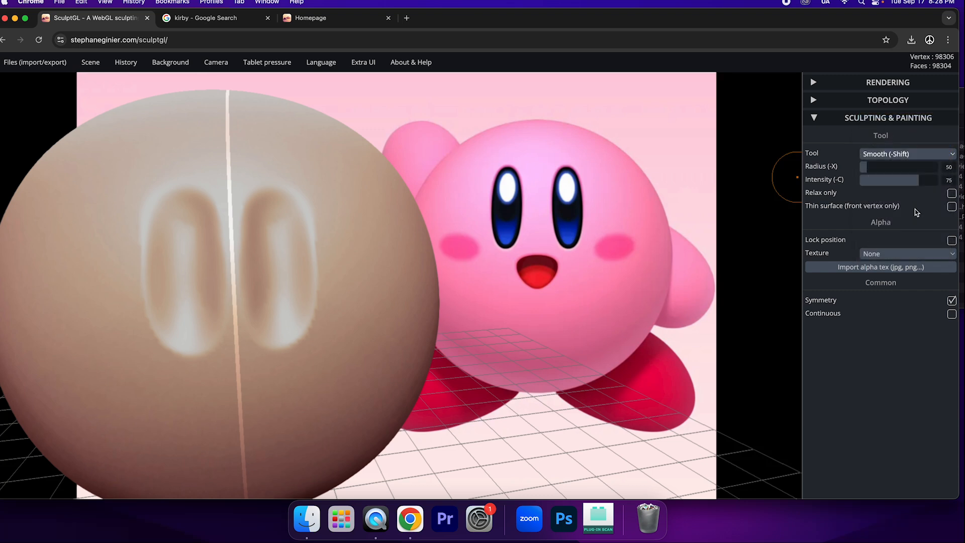
mouse_move(276, 200)
mouse_down()
mouse_move(269, 190)
mouse_move(261, 199)
mouse_move(265, 184)
mouse_move(280, 196)
mouse_move(264, 190)
mouse_move(255, 203)
mouse_move(269, 243)
mouse_move(282, 213)
mouse_move(279, 327)
mouse_move(290, 332)
mouse_move(270, 322)
mouse_up()
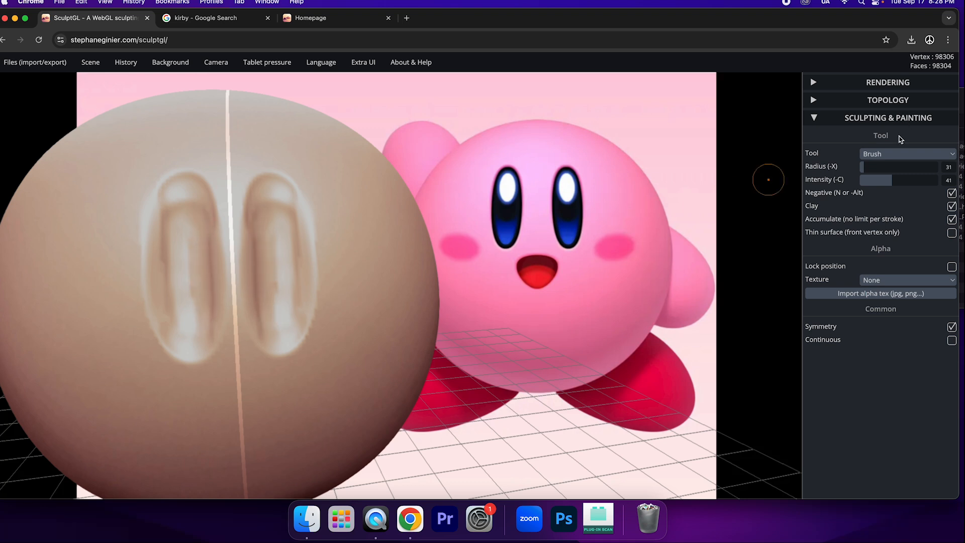
- Smooth the recarved eye sockets with the Smooth tool at intensity 24
click(890, 153)
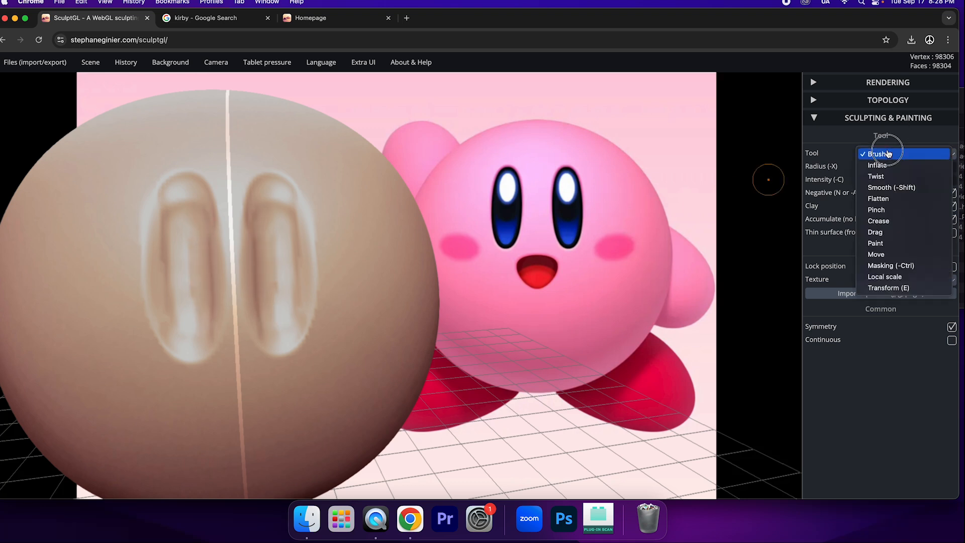
click(897, 187)
drag(907, 183, 878, 182)
drag(242, 239, 277, 225)
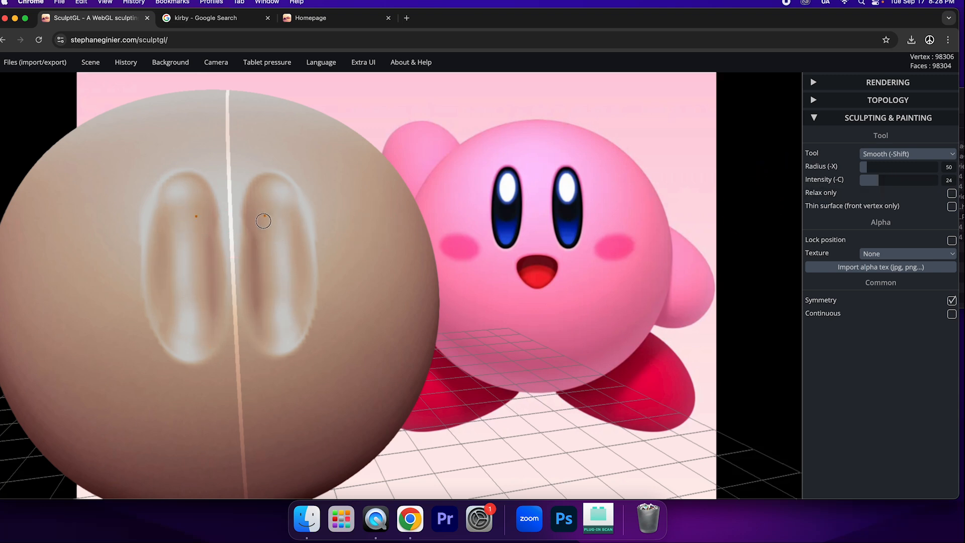
- Smooth the inner edges of both eye sockets and the ridge between them further with the Smooth tool
drag(290, 278, 287, 237)
mouse_move(231, 231)
mouse_down()
mouse_move(231, 204)
mouse_move(230, 272)
mouse_up()
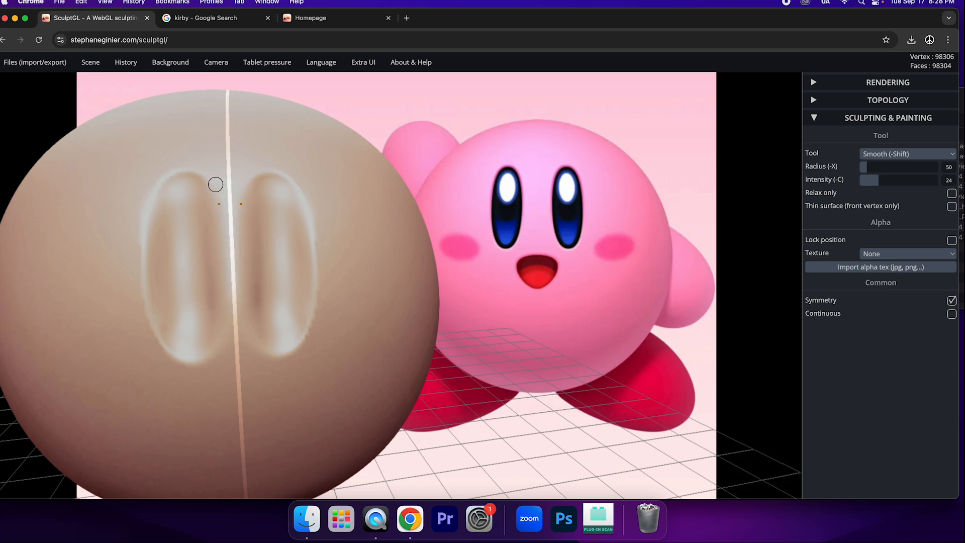
mouse_move(205, 312)
mouse_down()
mouse_move(196, 269)
mouse_move(234, 348)
mouse_up()
drag(230, 202, 233, 251)
scroll(300, 270, up, 5)
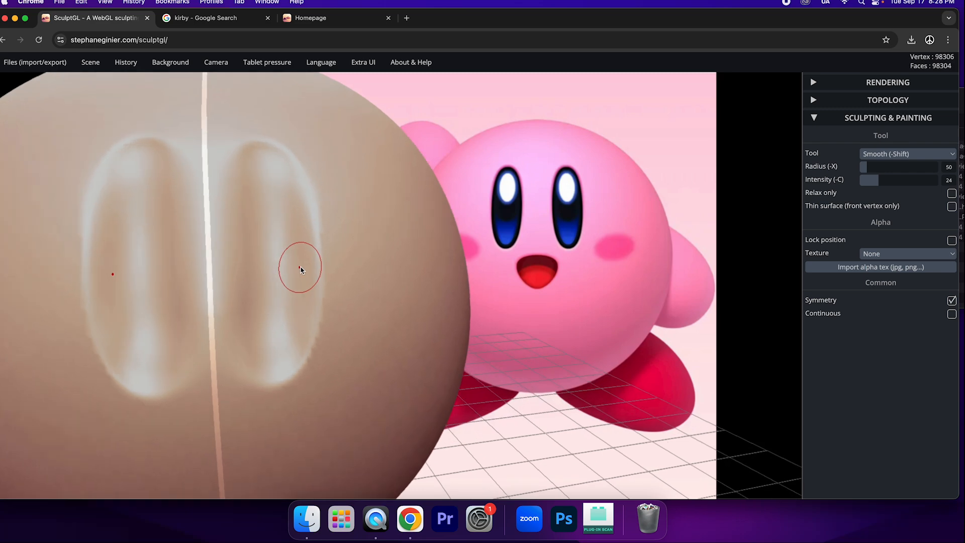
- Fill both eye sockets back up using the Brush at radius 31 and intensity 41 with Negative turned off
scroll(300, 267, down, 10)
scroll(344, 270, up, 2)
right_drag(367, 267, 301, 315)
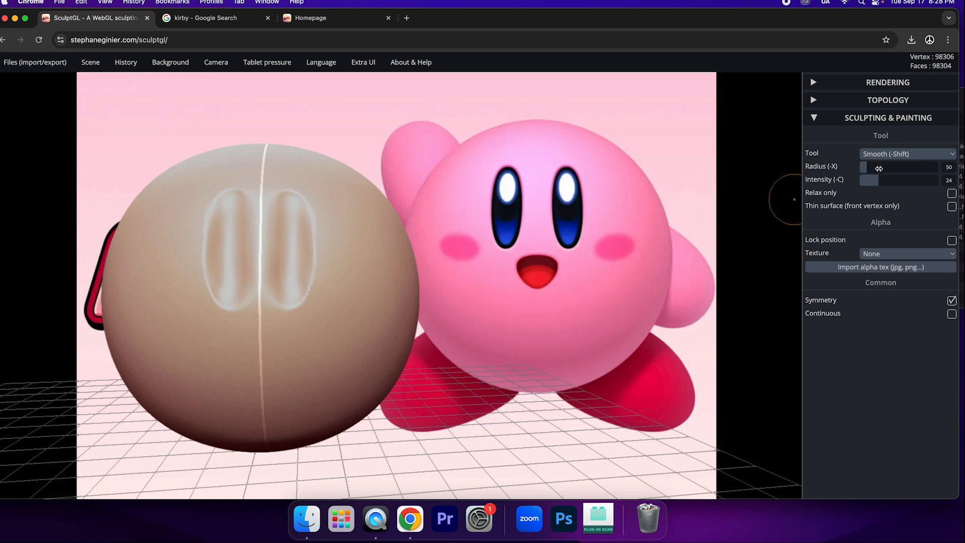
click(874, 154)
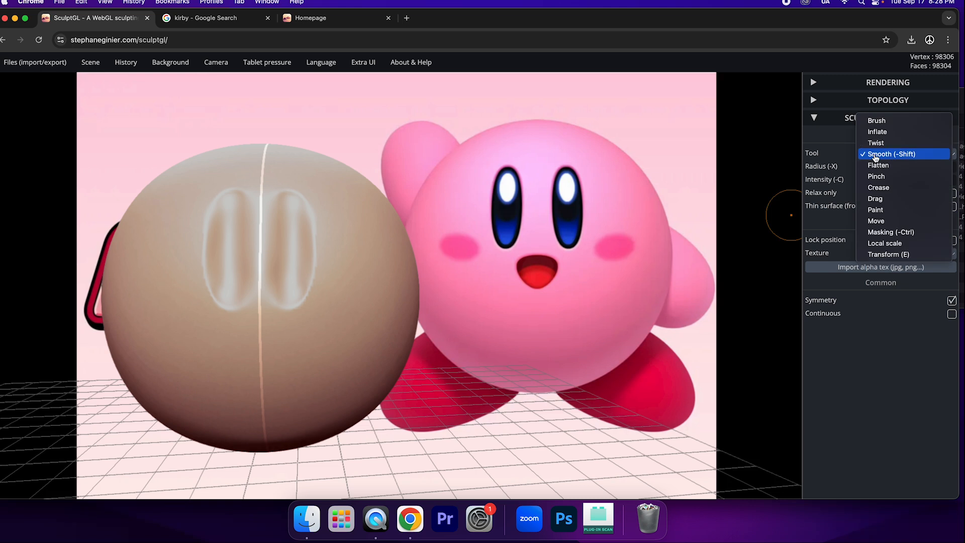
click(876, 123)
click(952, 193)
mouse_move(263, 315)
mouse_down()
mouse_move(304, 276)
mouse_move(282, 209)
mouse_move(276, 260)
mouse_move(301, 254)
mouse_move(289, 264)
mouse_move(300, 205)
mouse_up()
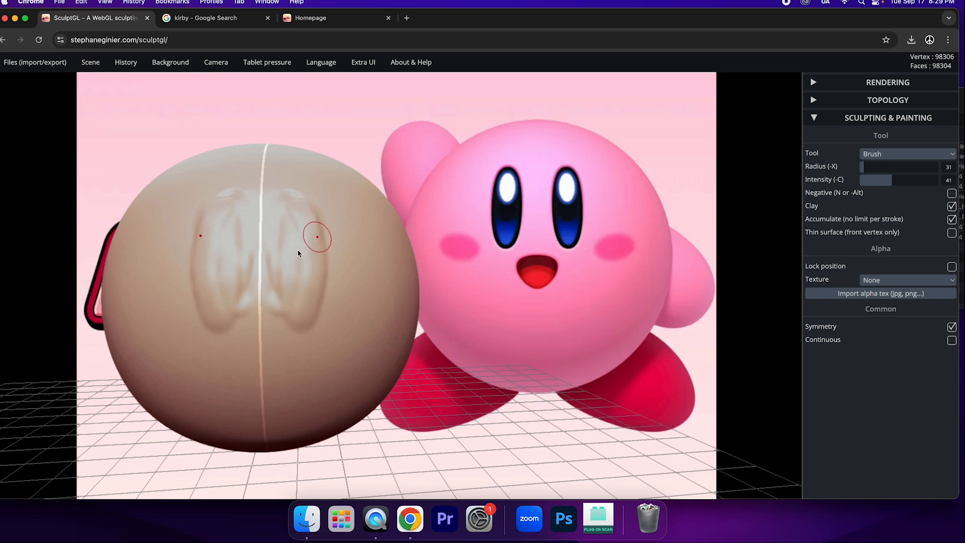
- Blend the built-up eye areas into the face with the Smooth tool at radius 50 and intensity 24
click(877, 154)
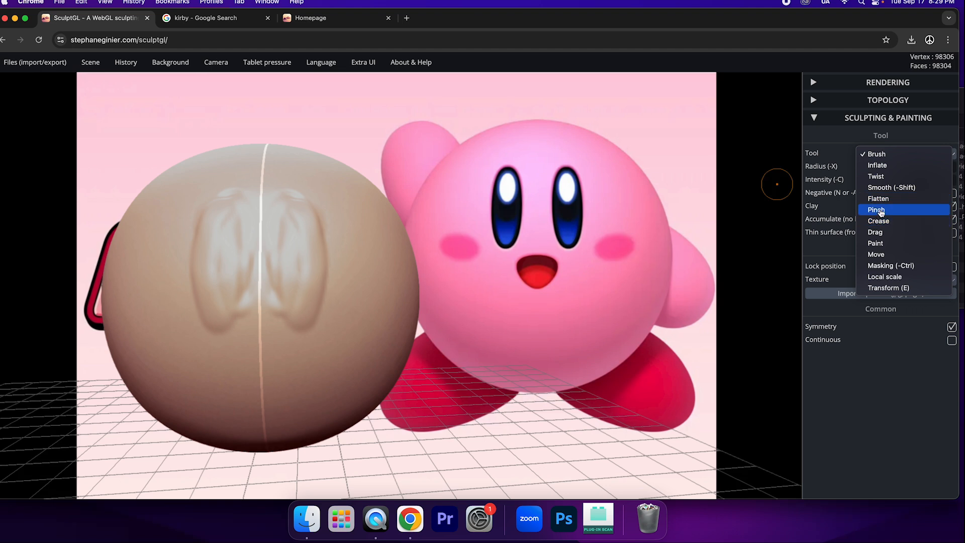
click(882, 188)
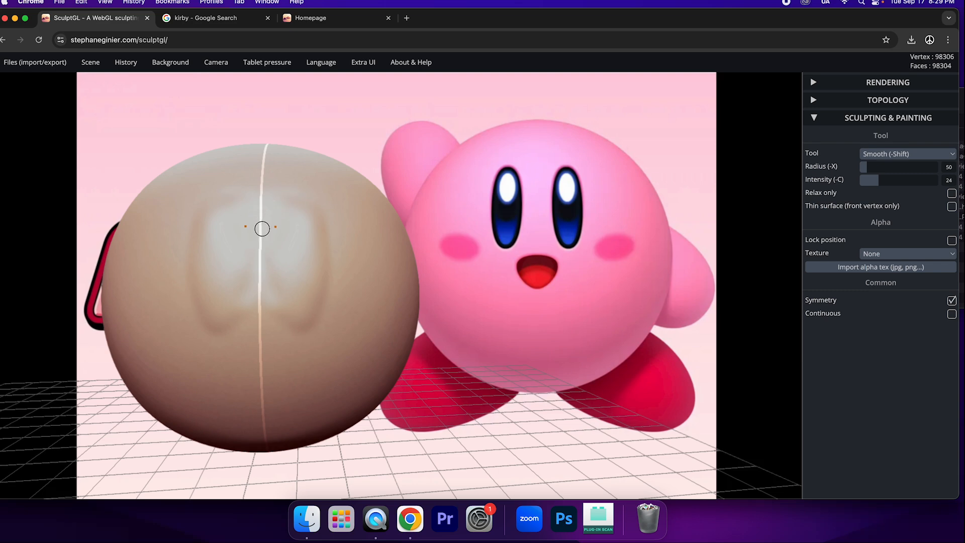
scroll(283, 312, down, 5)
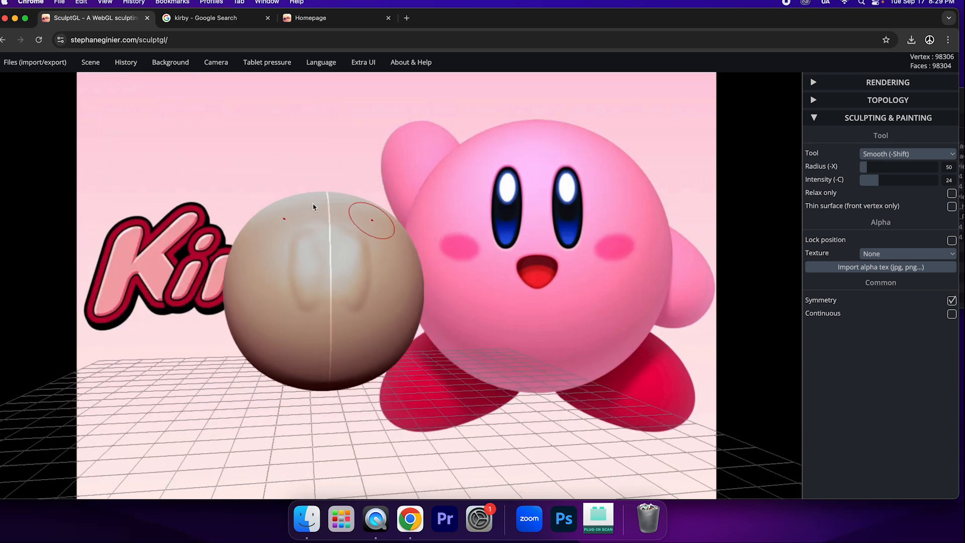
- Move the sphere along its red axis toward the Kirby figure using the Transform tool
click(880, 159)
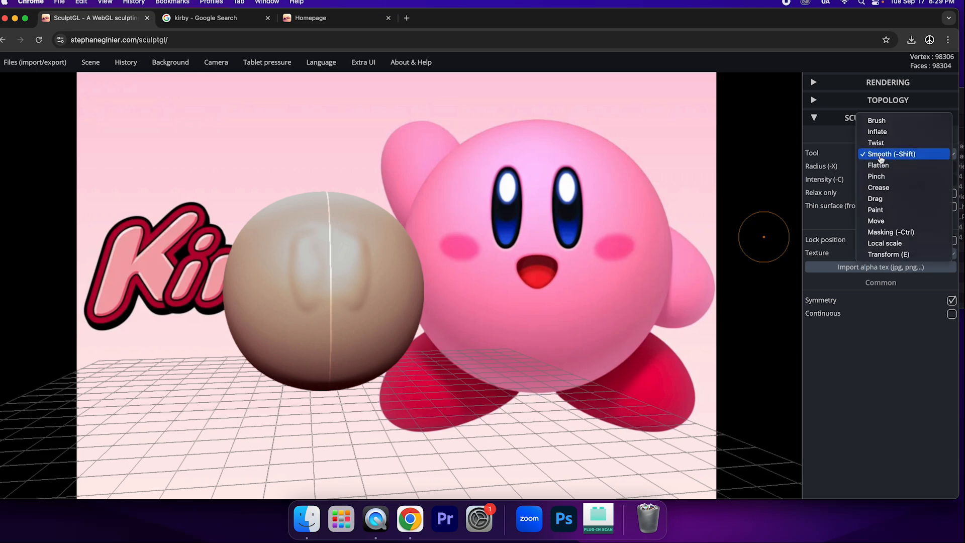
click(896, 254)
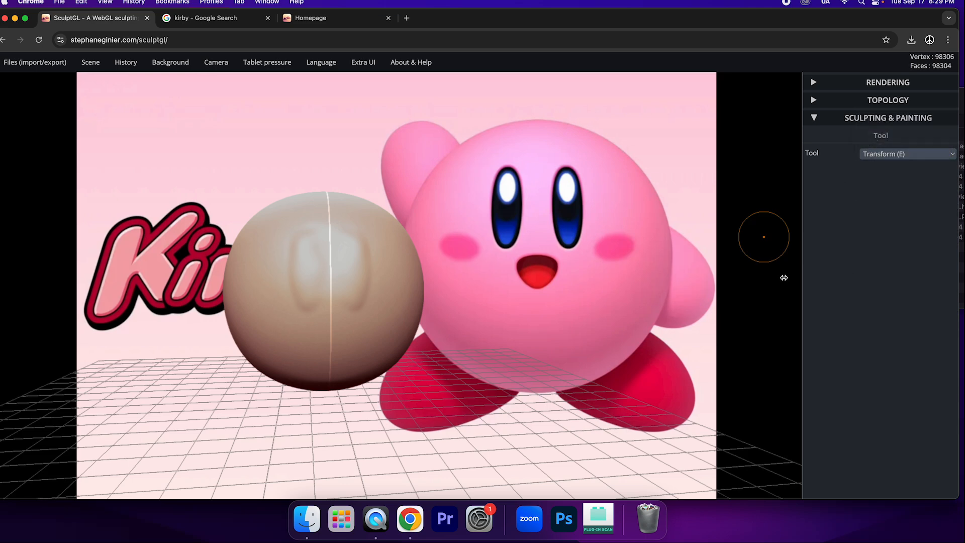
drag(412, 303, 323, 326)
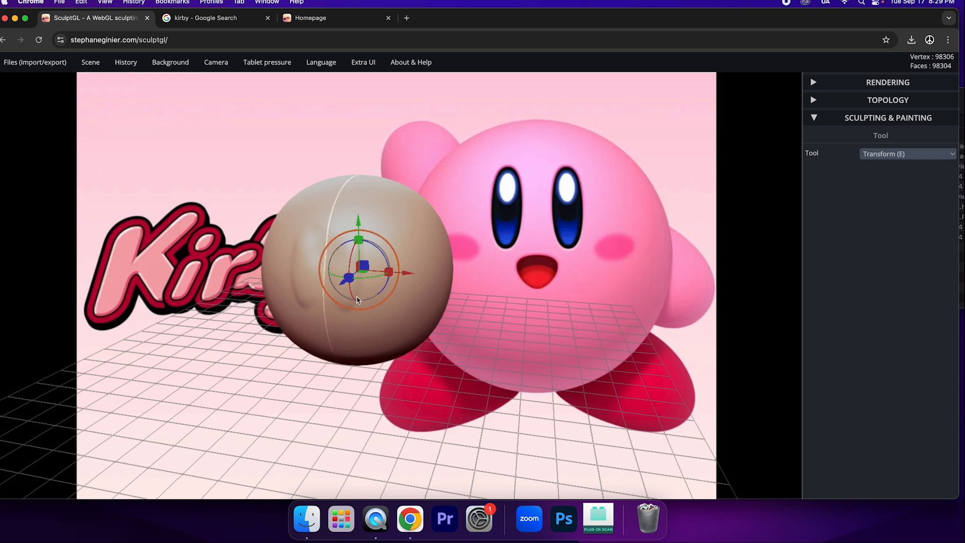
drag(409, 277, 452, 275)
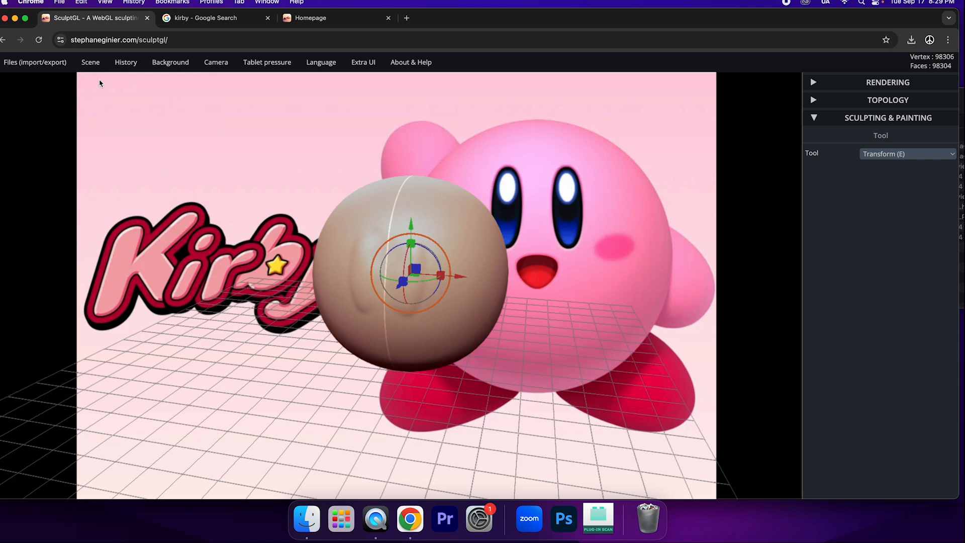
- Delete the selected sphere from the scene and undo the deletion
mouse_move(97, 71)
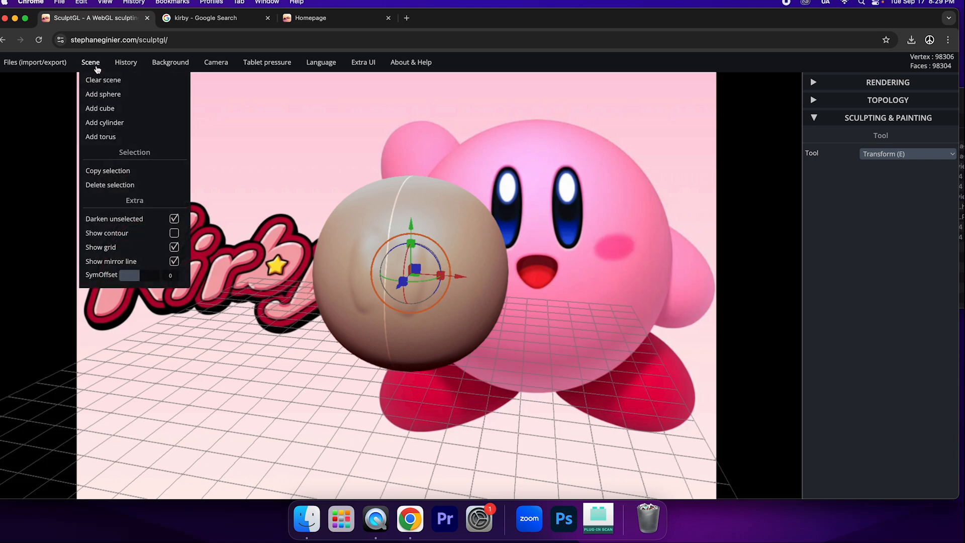
click(124, 186)
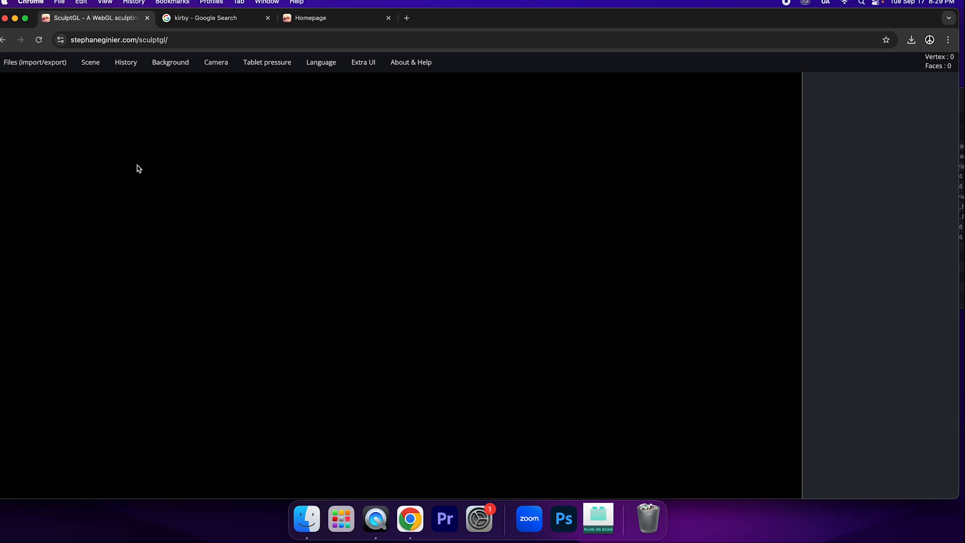
mouse_move(84, 73)
mouse_move(131, 67)
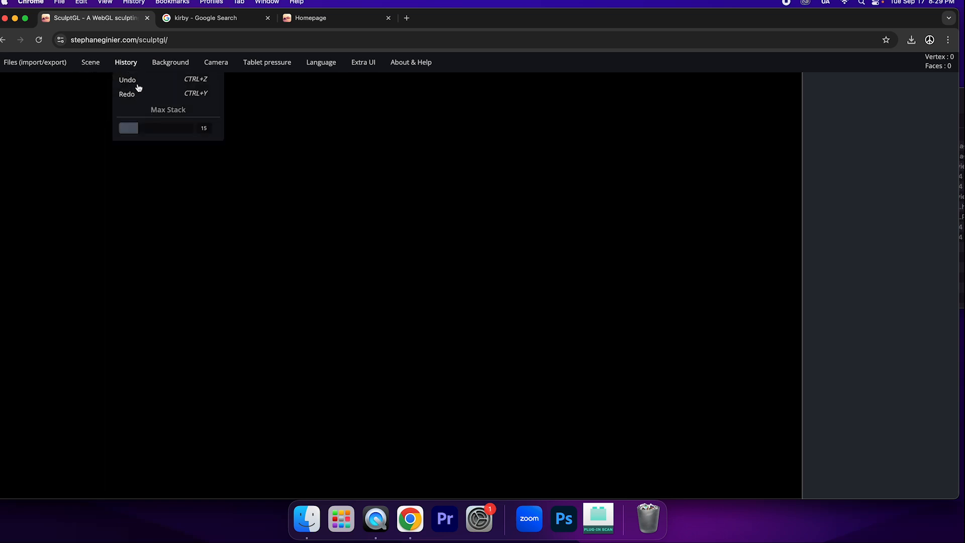
click(138, 82)
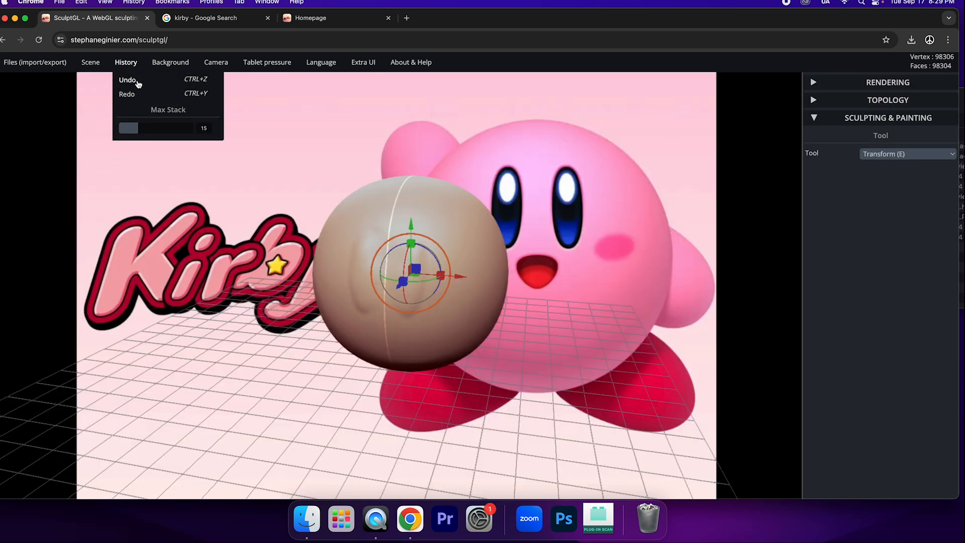
- Save the scene as a SculptGL .sgl file
mouse_move(18, 65)
click(47, 177)
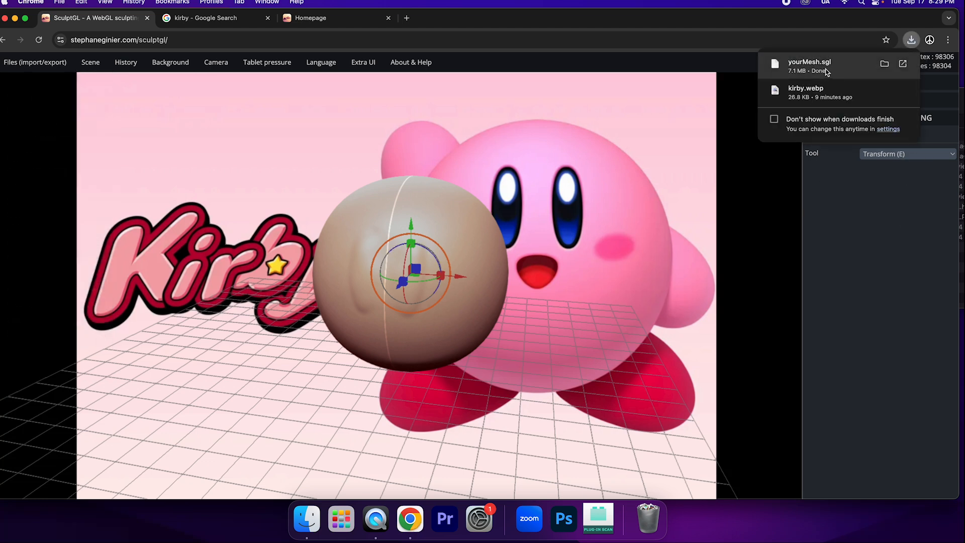
mouse_move(25, 67)
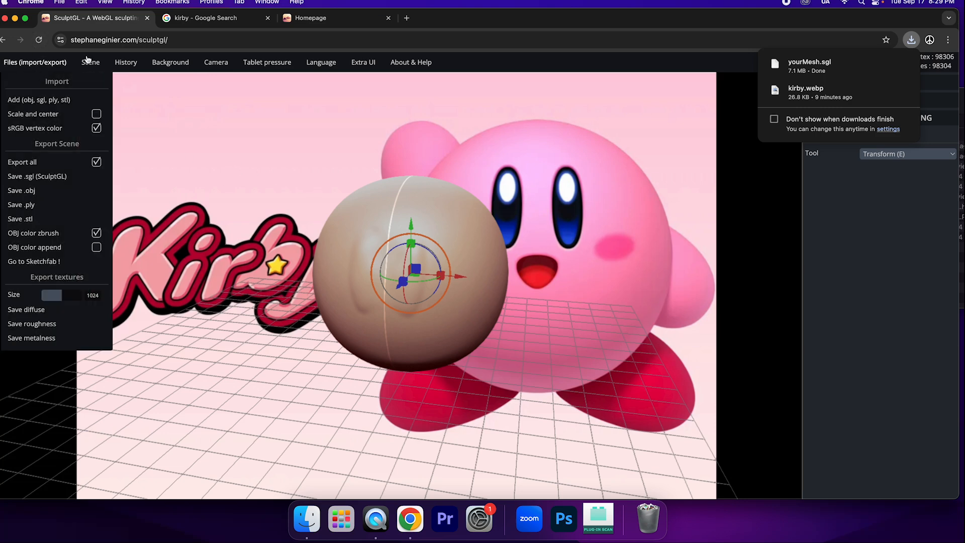
- Open a second SculptGL session from the SculptGL homepage and clear its default scene
click(345, 19)
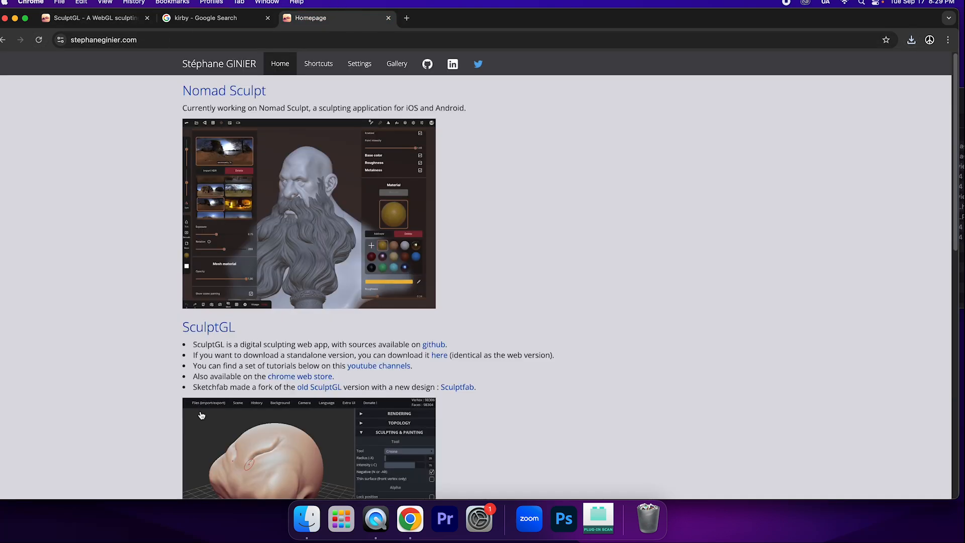
click(207, 328)
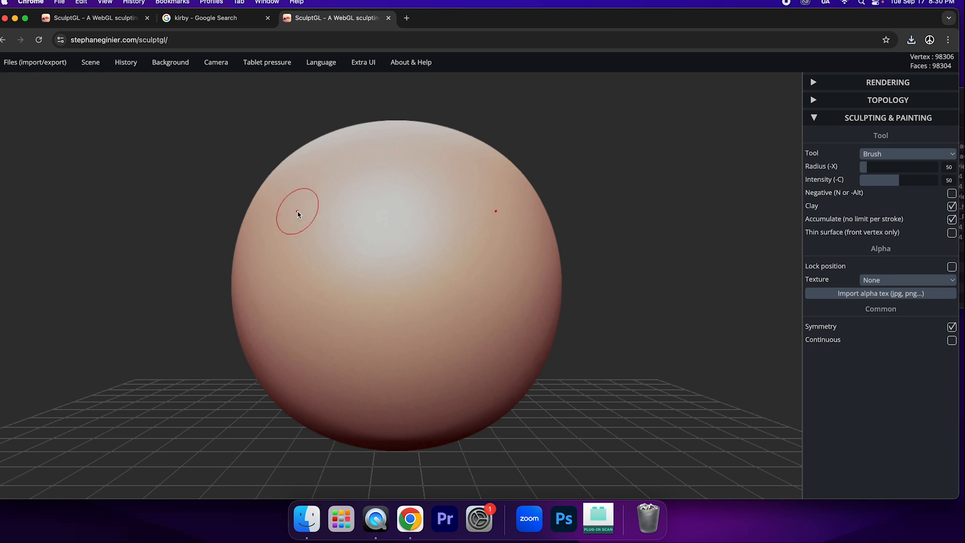
mouse_move(99, 68)
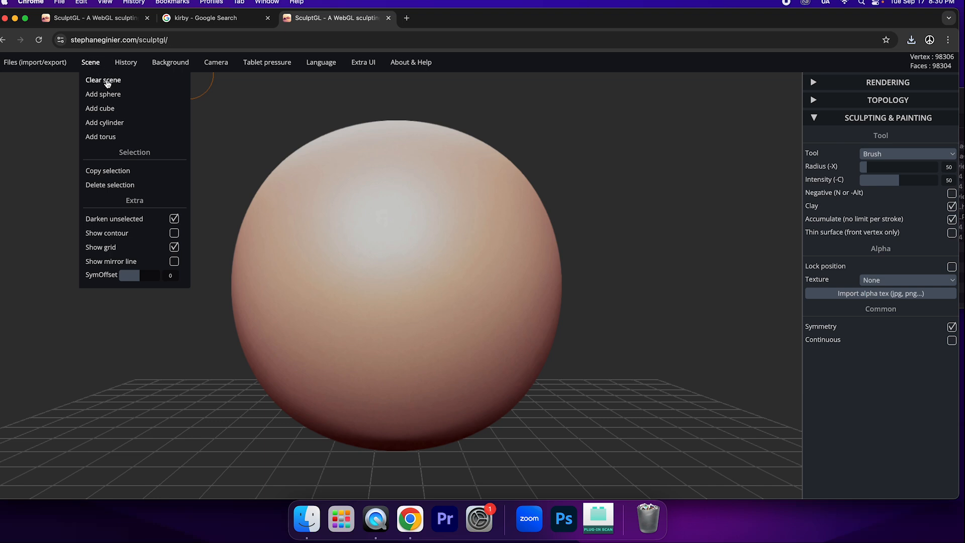
click(104, 80)
click(555, 109)
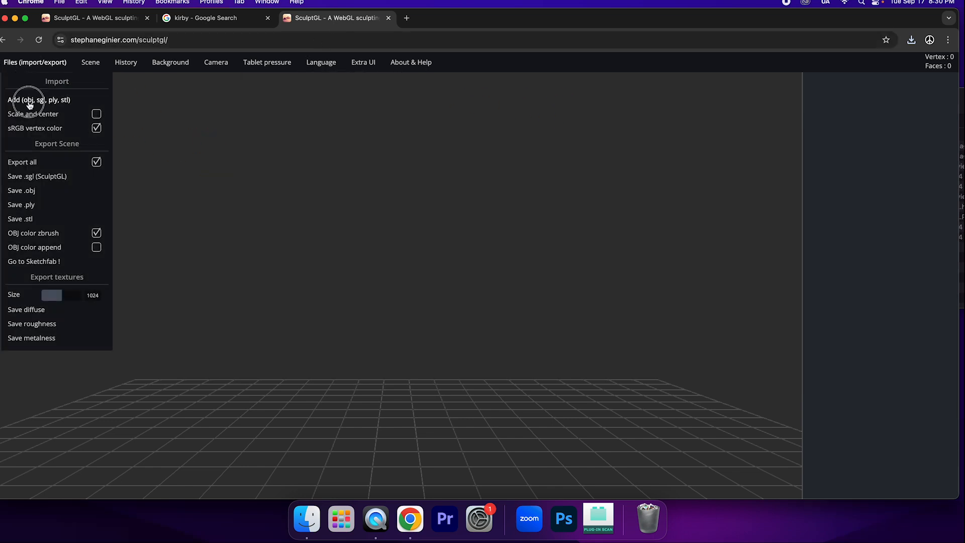
- Import yourMesh.sgl from the Downloads folder into the empty scene, inspect it and clear the scene again
click(30, 102)
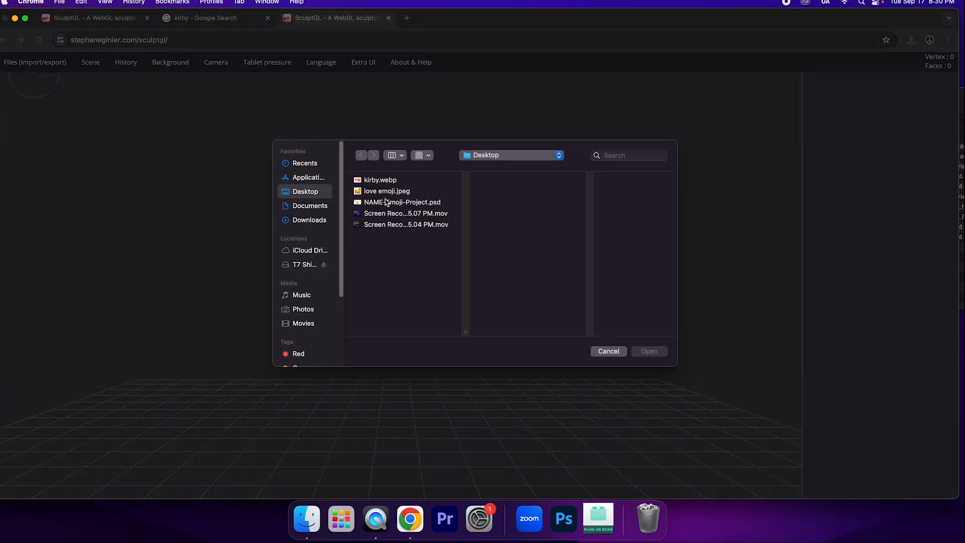
click(321, 221)
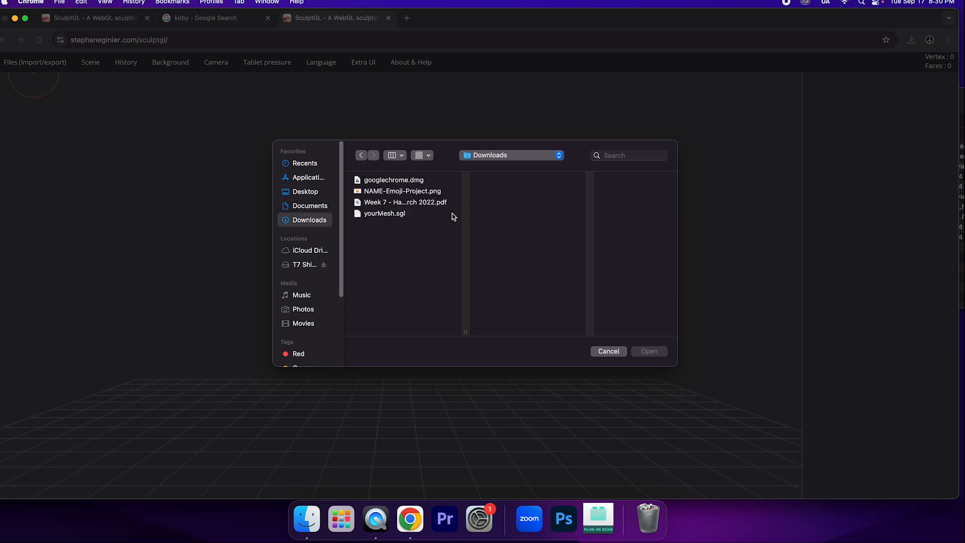
click(408, 214)
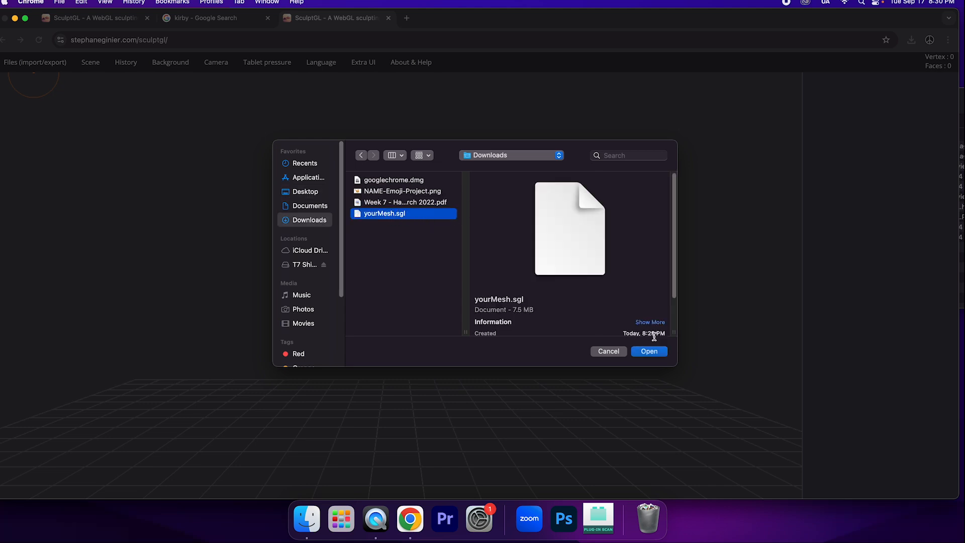
click(649, 351)
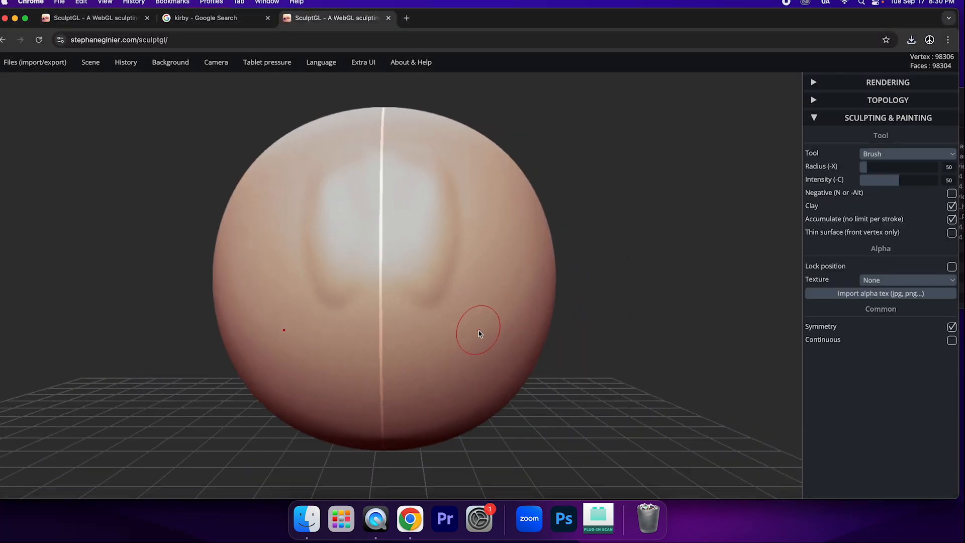
mouse_move(480, 320)
right_down()
mouse_move(415, 345)
mouse_move(424, 254)
right_up()
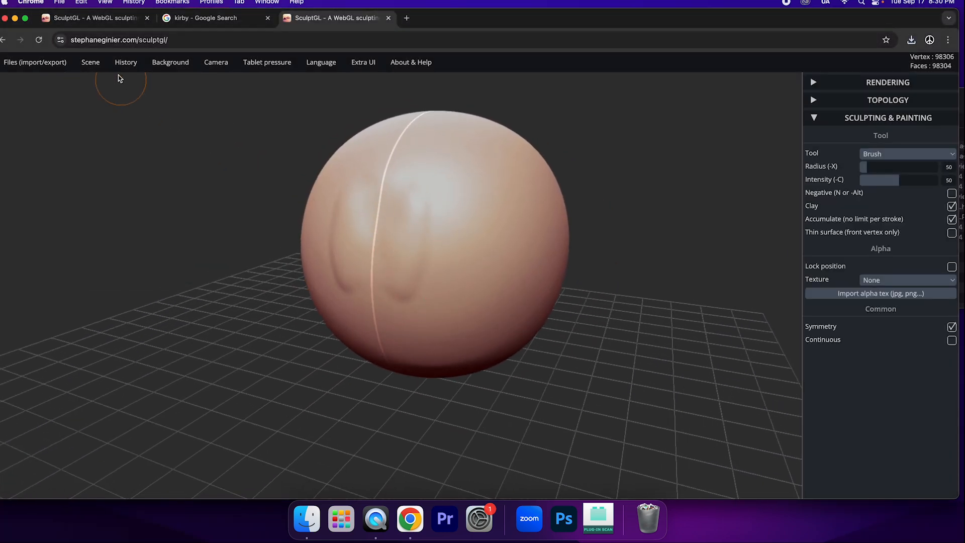
click(99, 80)
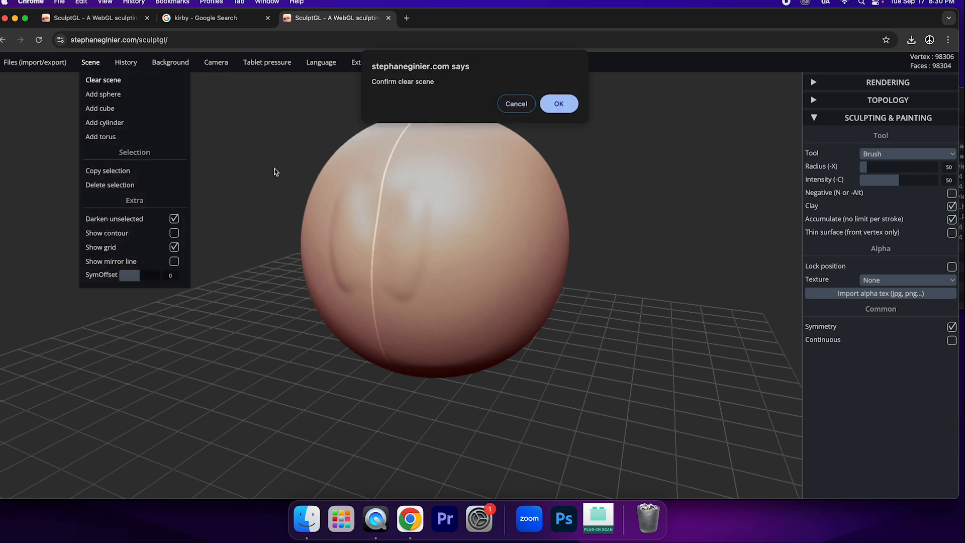
click(575, 103)
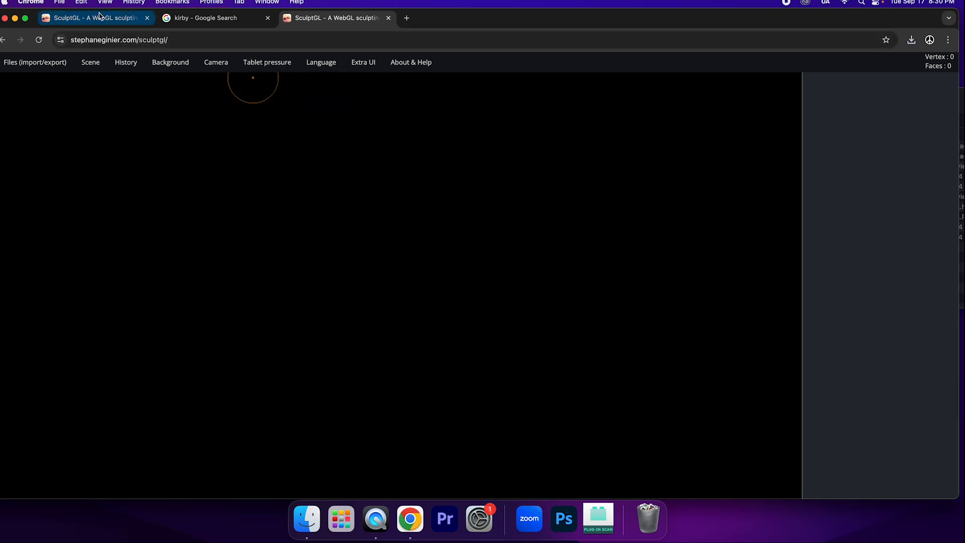
- Return to the original sculpt's tab, open the Sketchfab export login and close it without signing in
click(79, 18)
mouse_move(22, 65)
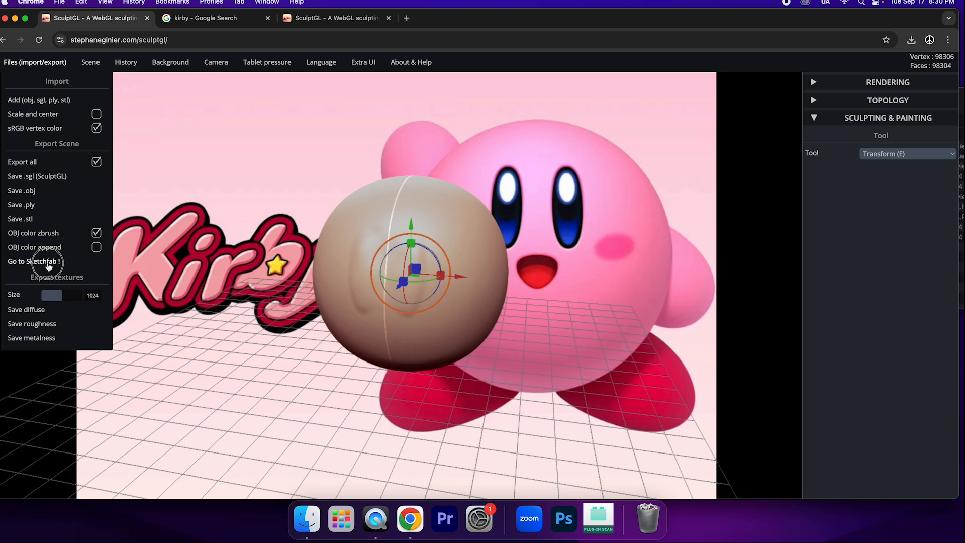
click(49, 261)
mouse_move(310, 234)
mouse_down()
mouse_move(552, 460)
mouse_move(506, 481)
mouse_move(557, 477)
mouse_move(435, 435)
mouse_up()
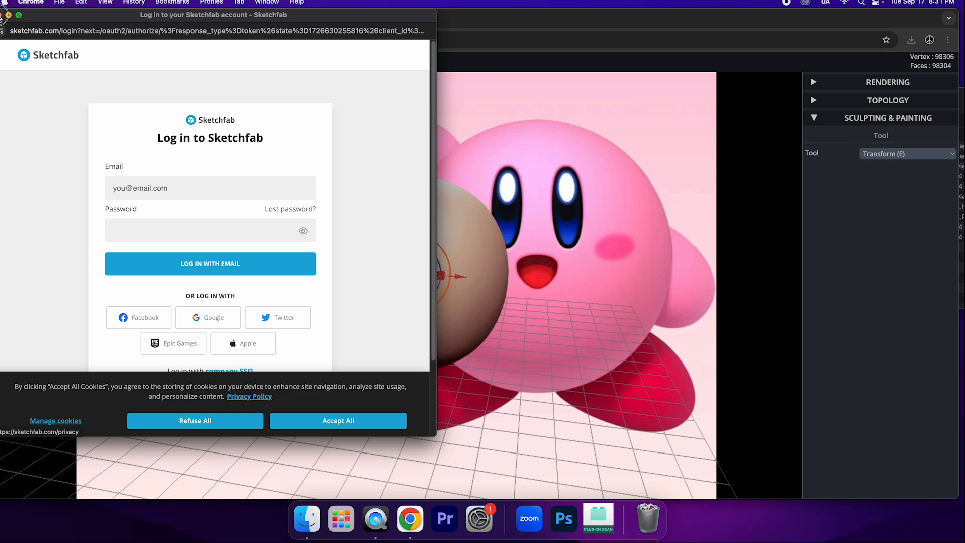
click(2, 15)
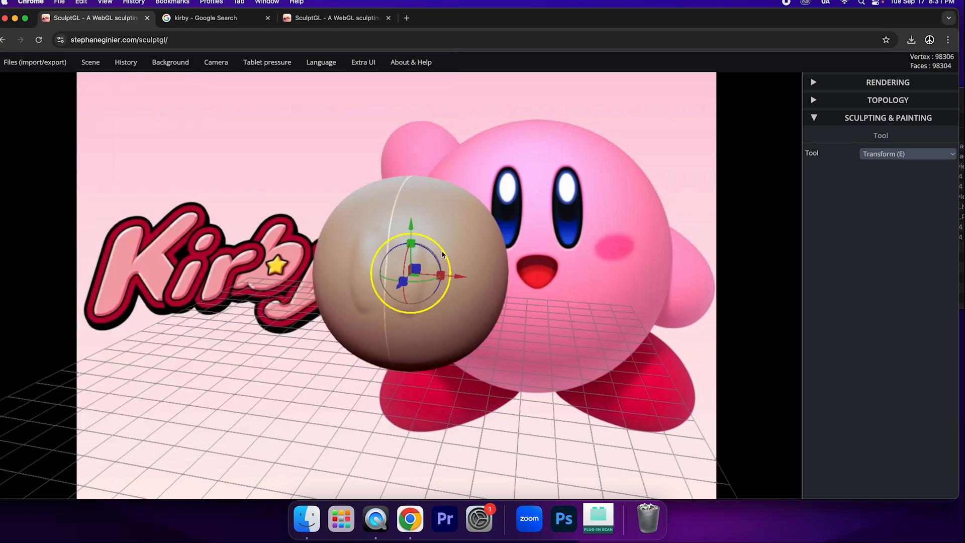
scroll(481, 277, down, 2)
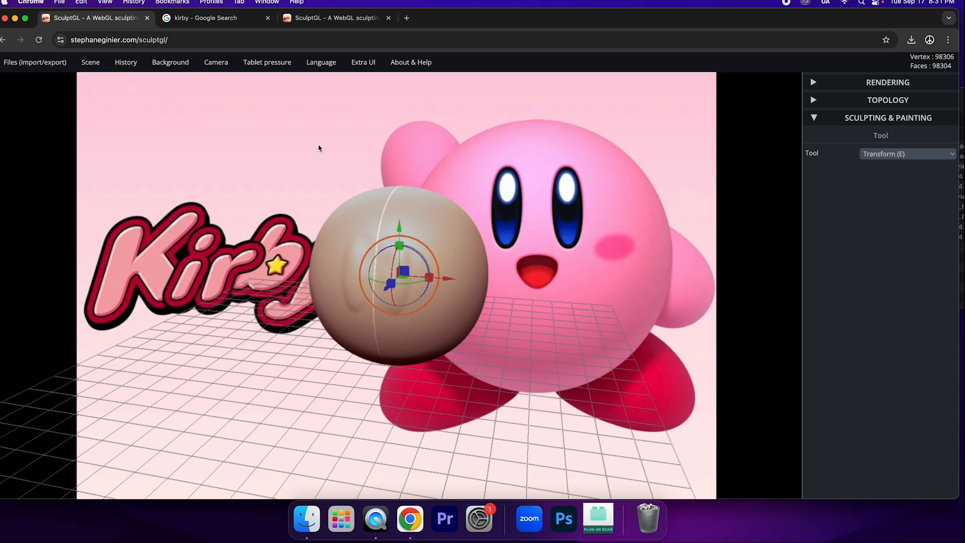
- Close the original SculptGL tab and search Google for "sculpt gl" in a new tab
click(146, 17)
click(185, 18)
mouse_move(39, 57)
click(286, 18)
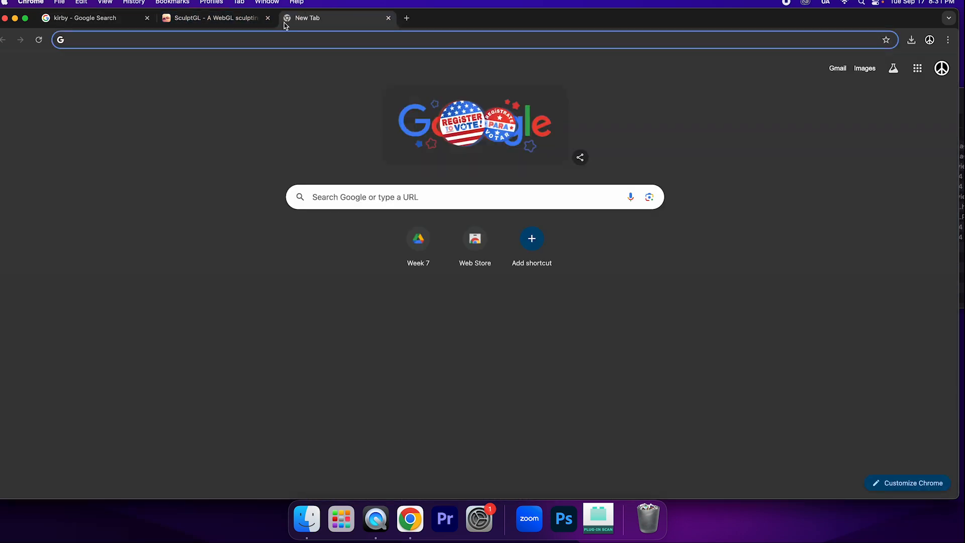
text(sculpt gl)
key(Return)
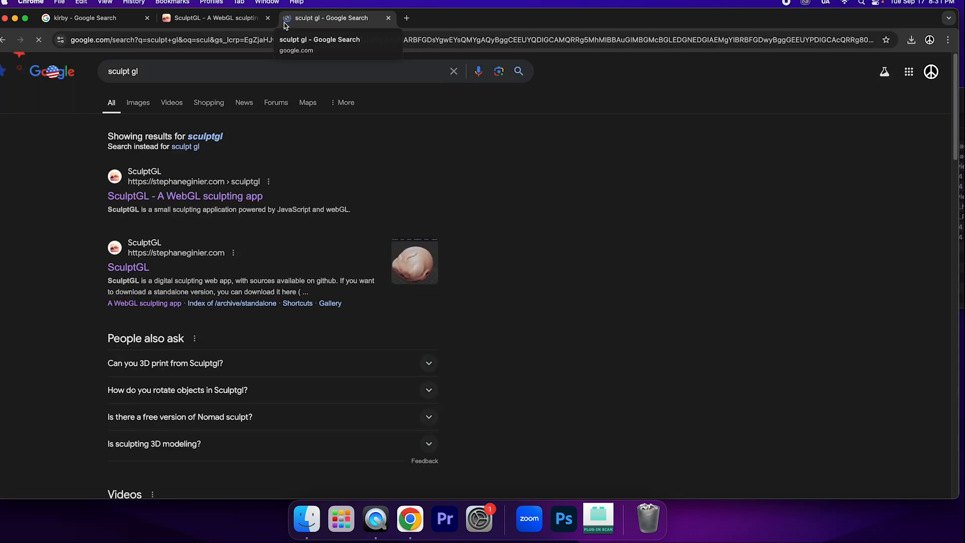
- Open the SculptGL sculpting app from the search results and import kirby.webp from the Desktop as the background image
click(200, 198)
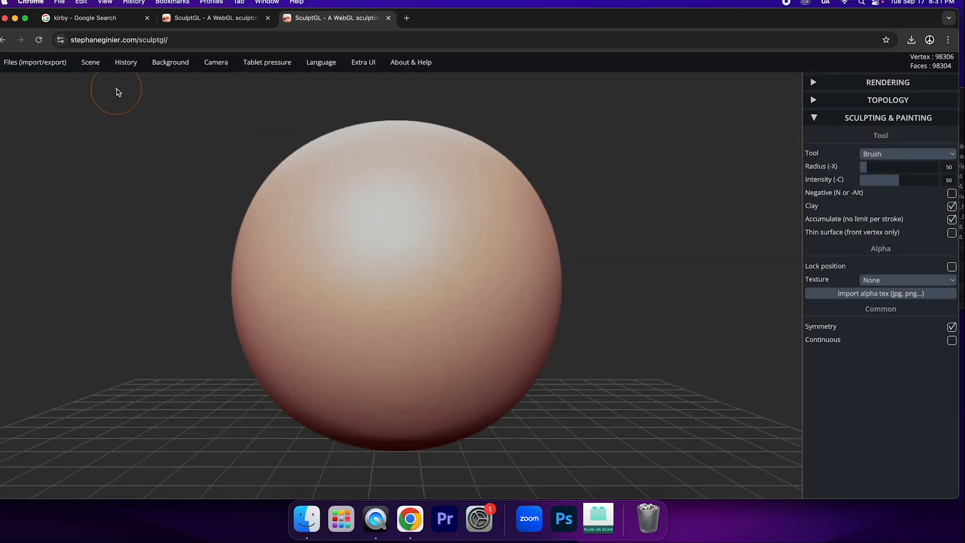
mouse_move(170, 68)
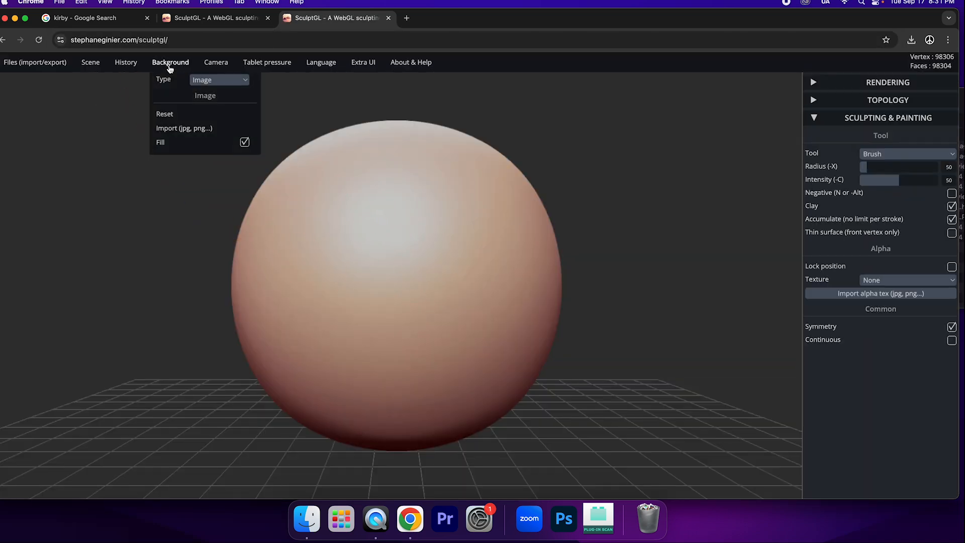
click(182, 128)
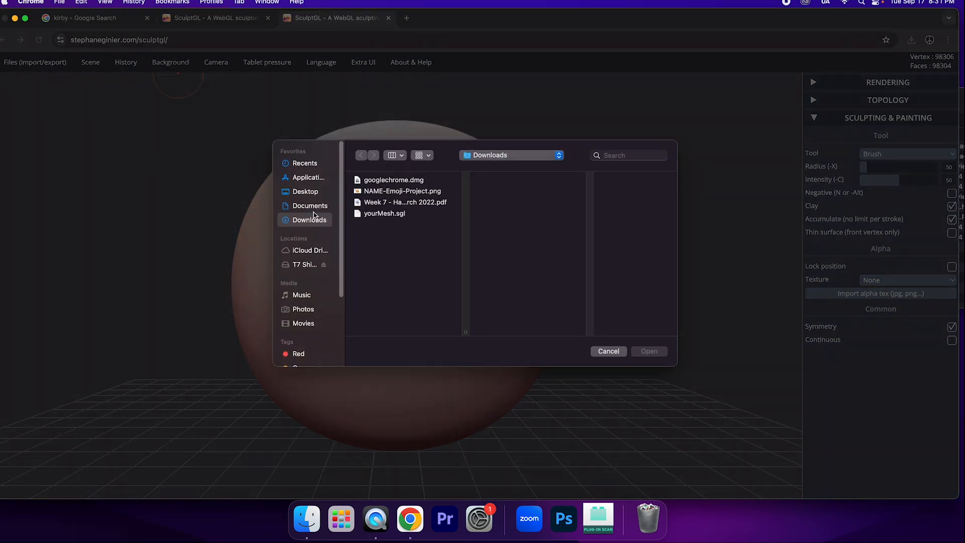
click(307, 190)
click(380, 179)
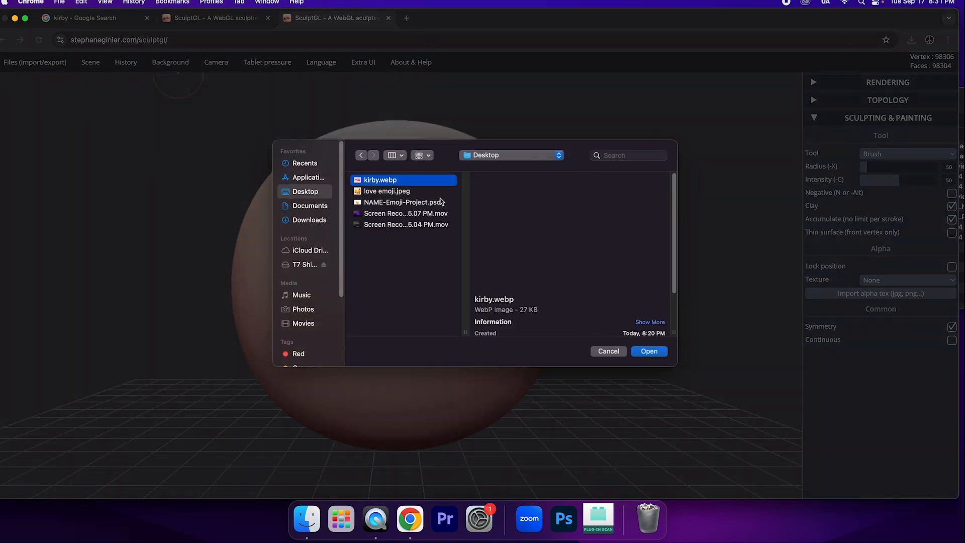
click(649, 350)
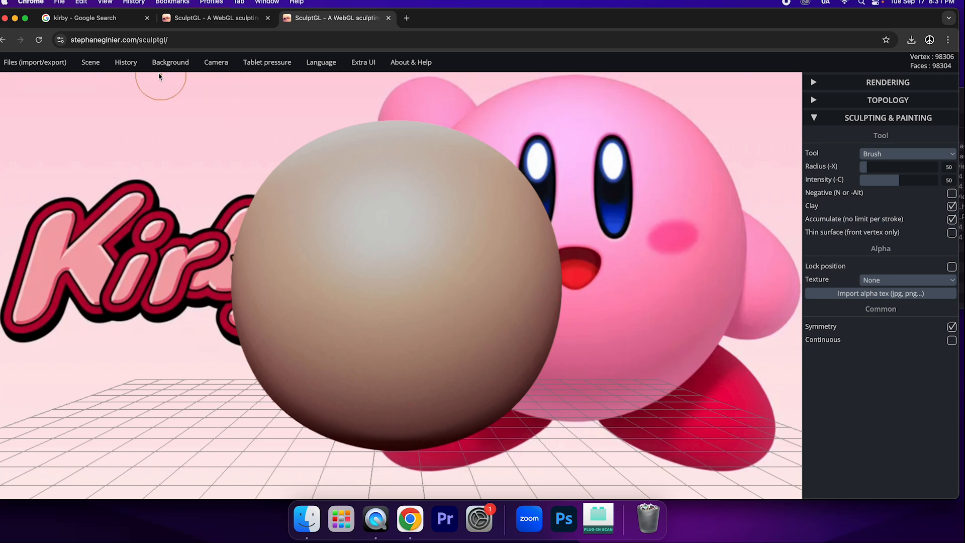
- Shift the view so the sphere sits beside the Kirby reference, and display the mesh's symmetry line
mouse_move(167, 64)
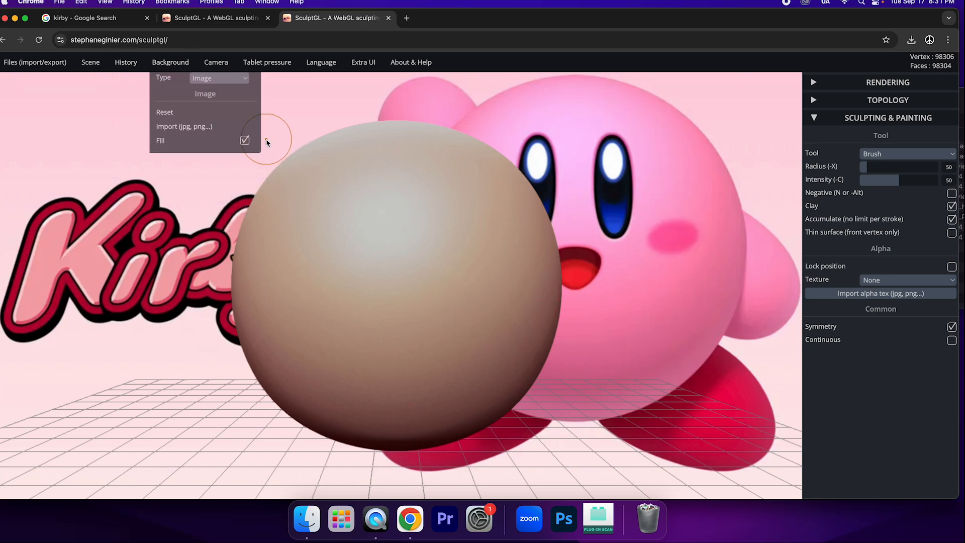
middle_drag(582, 237, 465, 215)
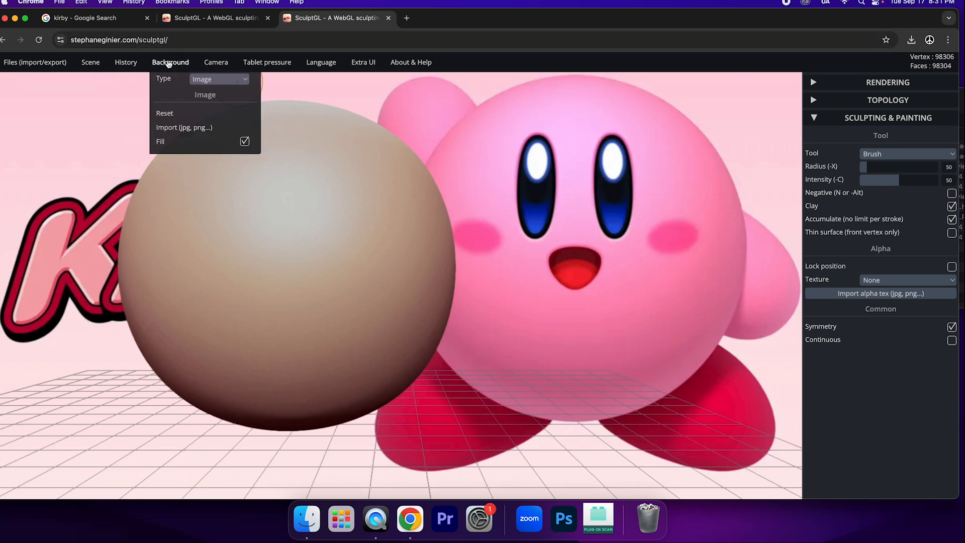
mouse_move(169, 65)
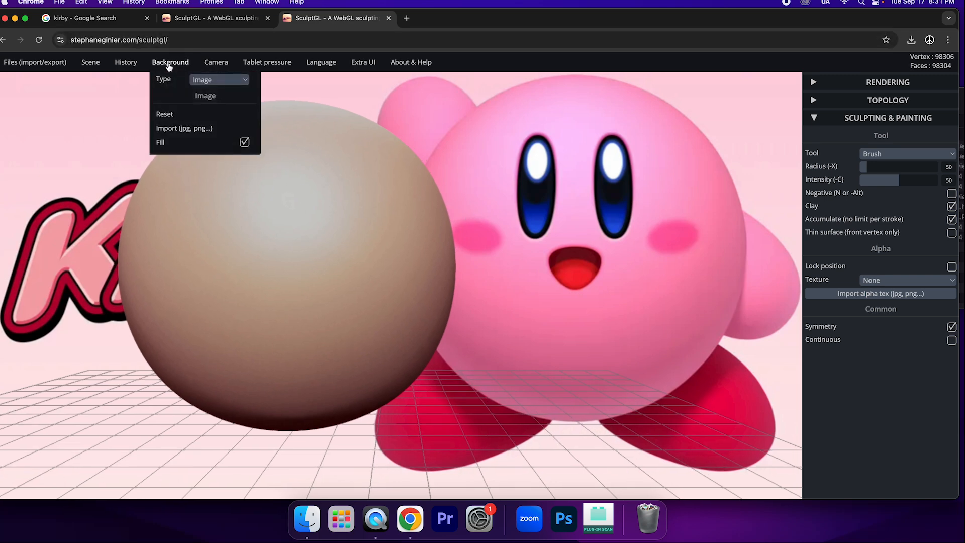
scroll(380, 239, up, 4)
scroll(380, 238, down, 7)
scroll(378, 235, up, 2)
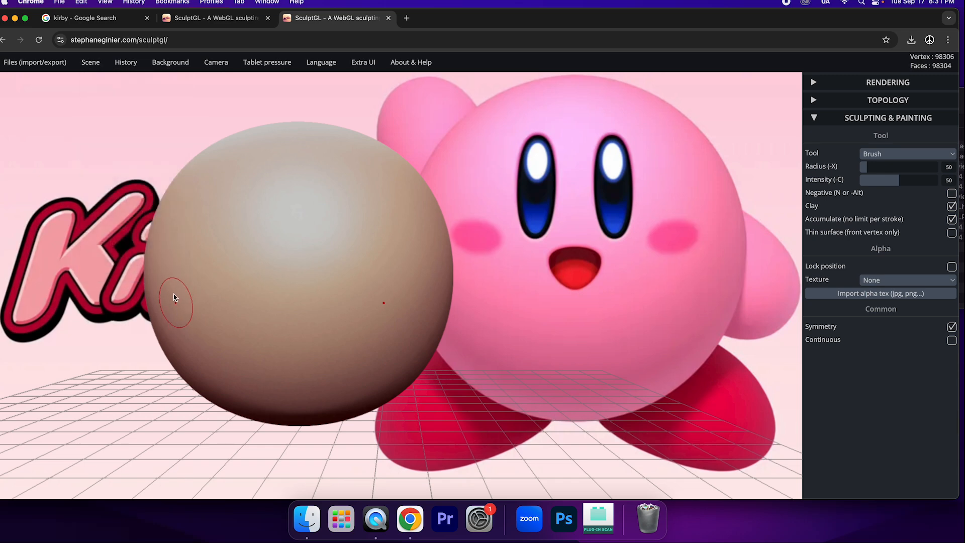
mouse_move(91, 75)
click(173, 263)
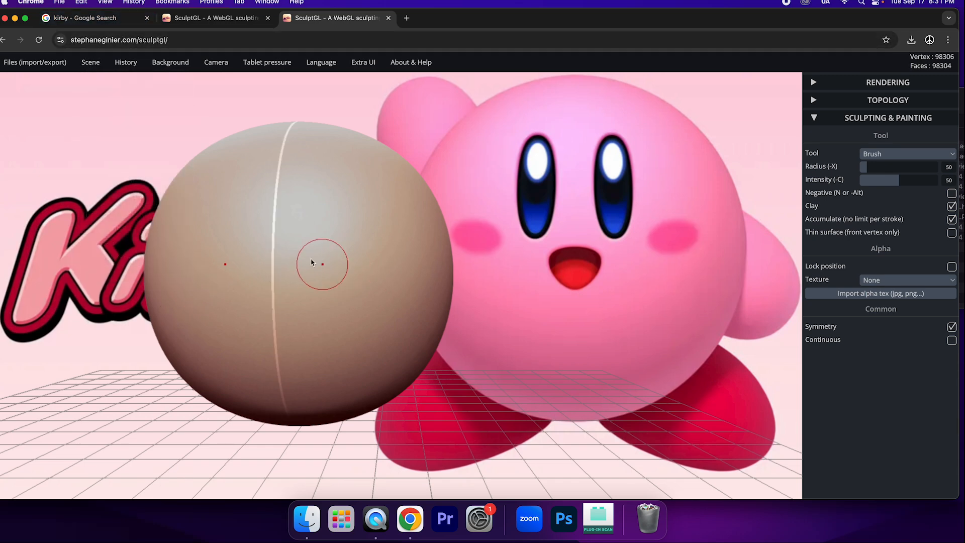
- Carve two mirrored tall oval eye sockets into the sphere's front using the Brush in negative mode with radius 30 and intensity 30
scroll(325, 262, up, 5)
scroll(324, 260, down, 8)
right_drag(336, 261, 390, 268)
click(950, 167)
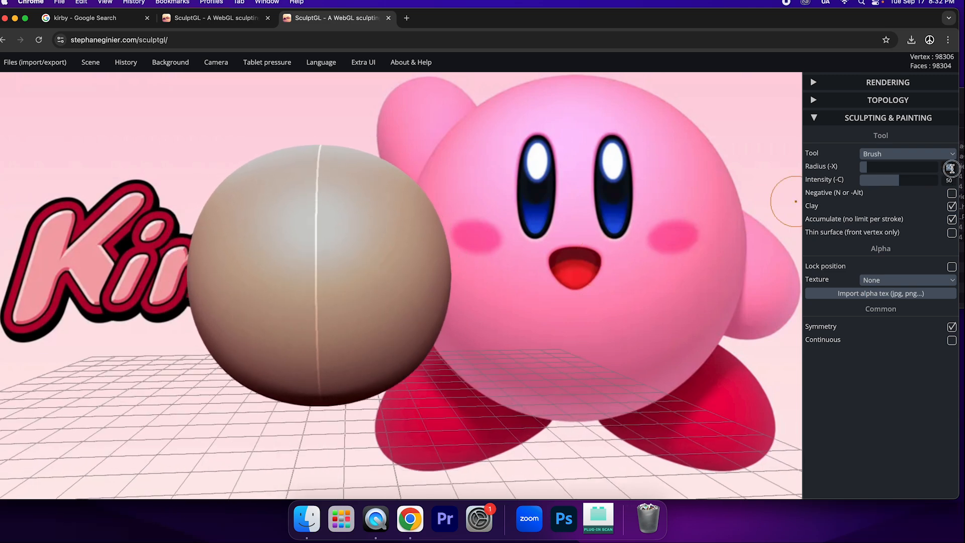
key(Return)
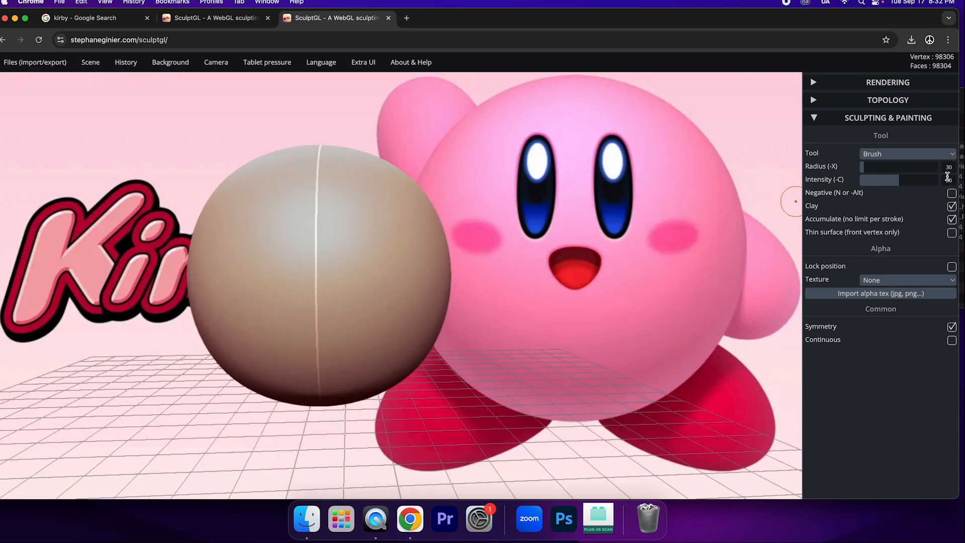
text(30)
key(Return)
click(950, 193)
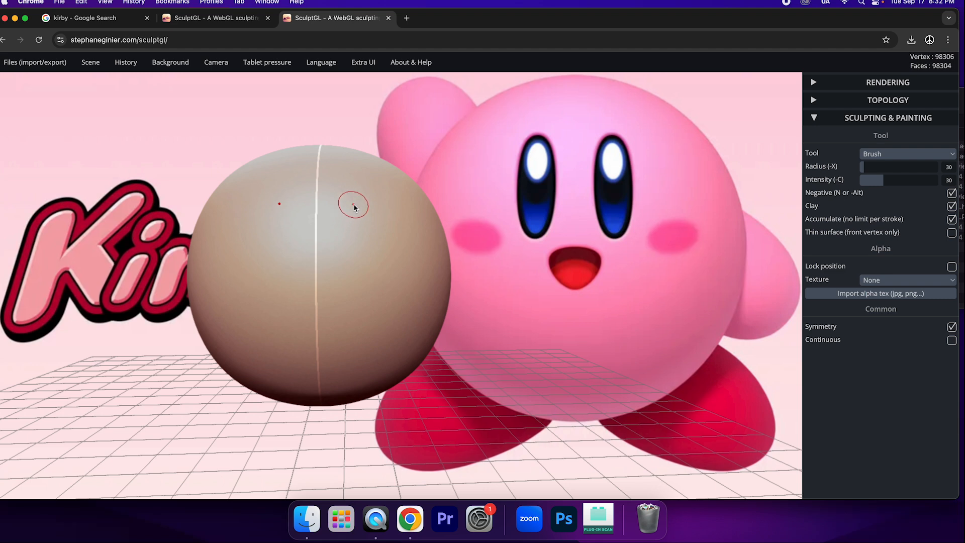
mouse_move(354, 206)
mouse_down()
mouse_move(353, 282)
mouse_move(355, 222)
mouse_move(351, 273)
mouse_move(343, 256)
mouse_move(349, 207)
mouse_move(346, 273)
mouse_move(360, 267)
mouse_move(359, 233)
mouse_move(354, 213)
mouse_move(341, 267)
mouse_move(355, 263)
mouse_move(346, 206)
mouse_move(357, 228)
mouse_up()
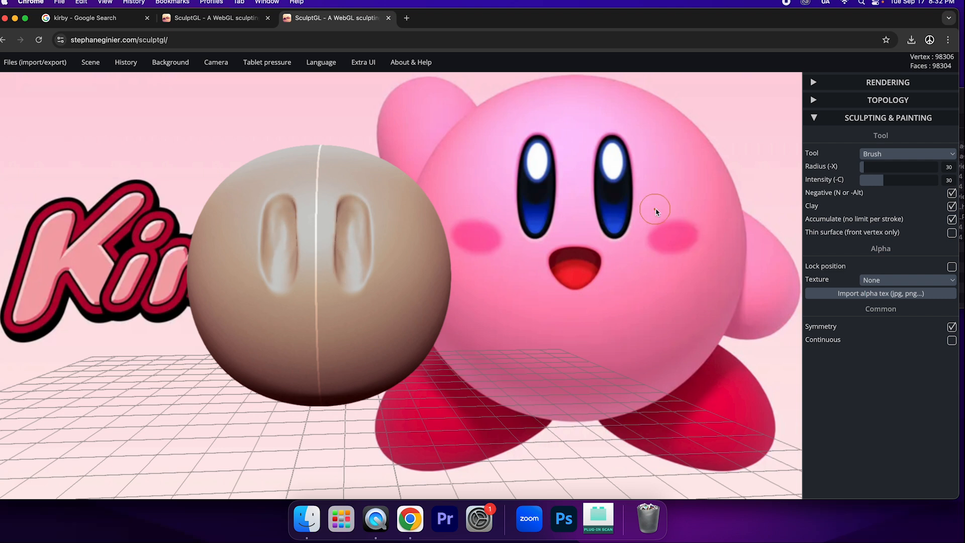
- Soften the insides of both eye sockets using the Smooth tool with radius 37 and intensity 14
click(884, 154)
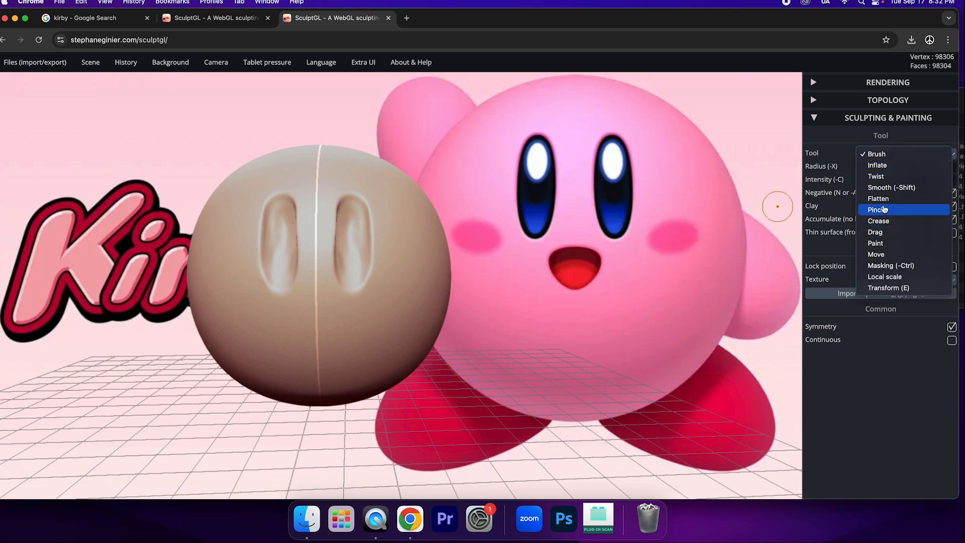
click(892, 187)
drag(917, 184, 871, 184)
click(865, 170)
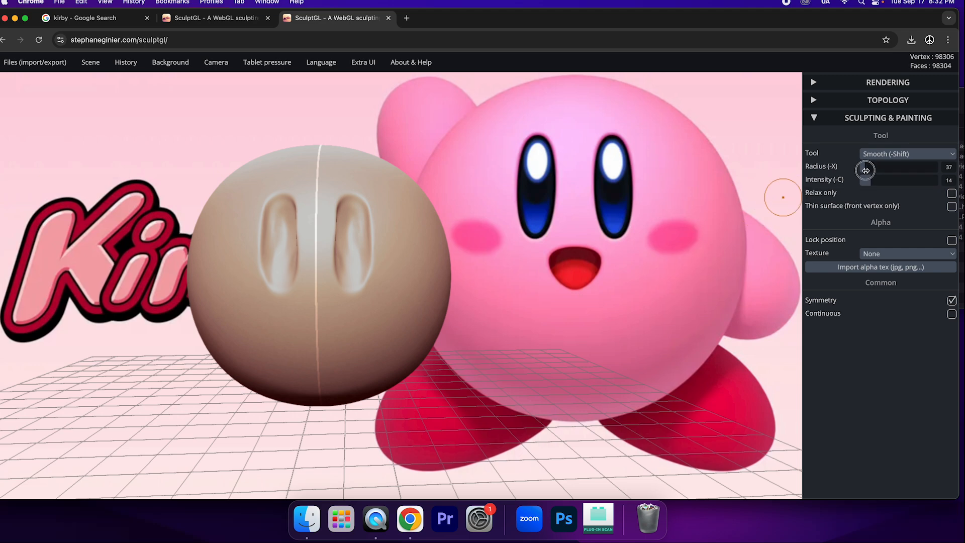
scroll(351, 251, down, 6)
scroll(350, 250, up, 10)
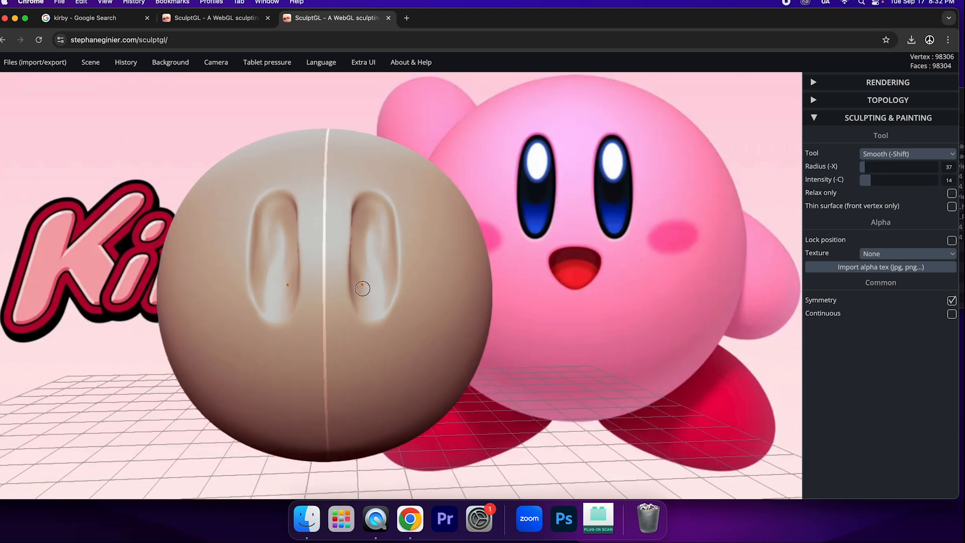
mouse_move(352, 252)
mouse_down()
mouse_move(353, 218)
mouse_move(355, 277)
mouse_move(353, 230)
mouse_up()
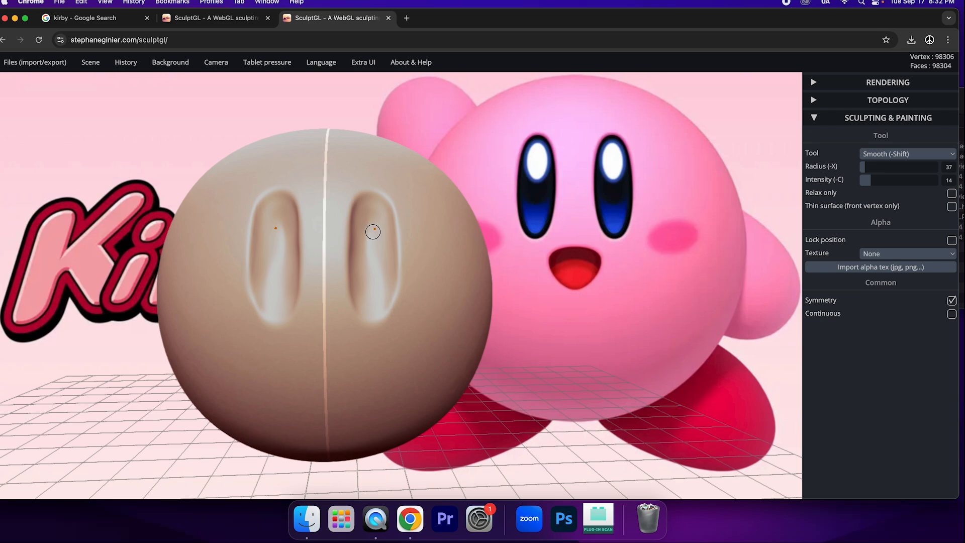
scroll(372, 262, down, 4)
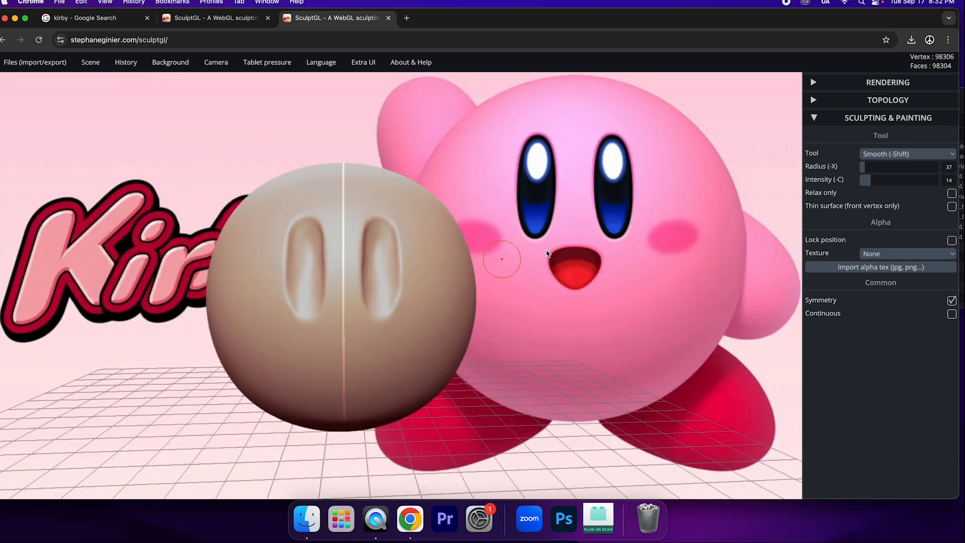
- Carve an open, smiling mouth centred on the symmetry line below the eyes with the negative Brush, deepening its upper part
click(897, 154)
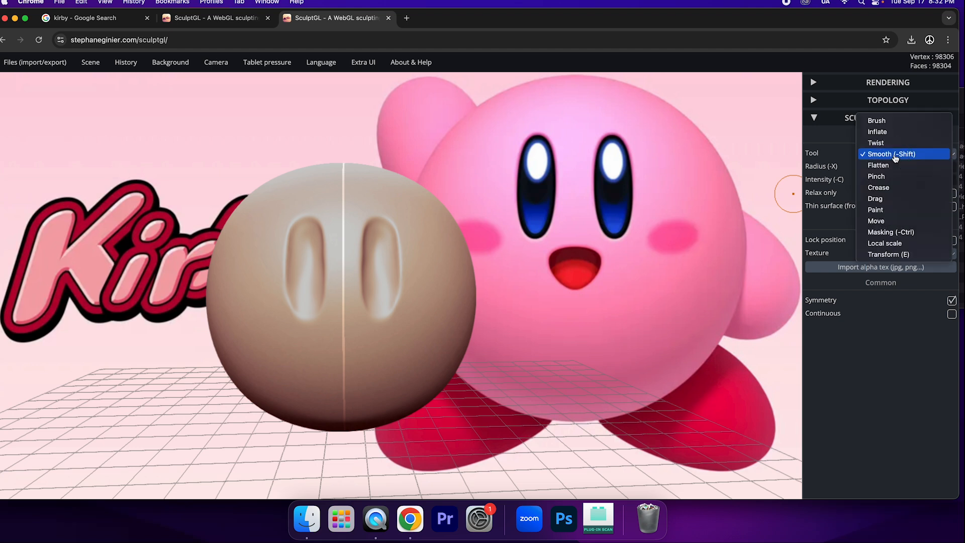
click(880, 120)
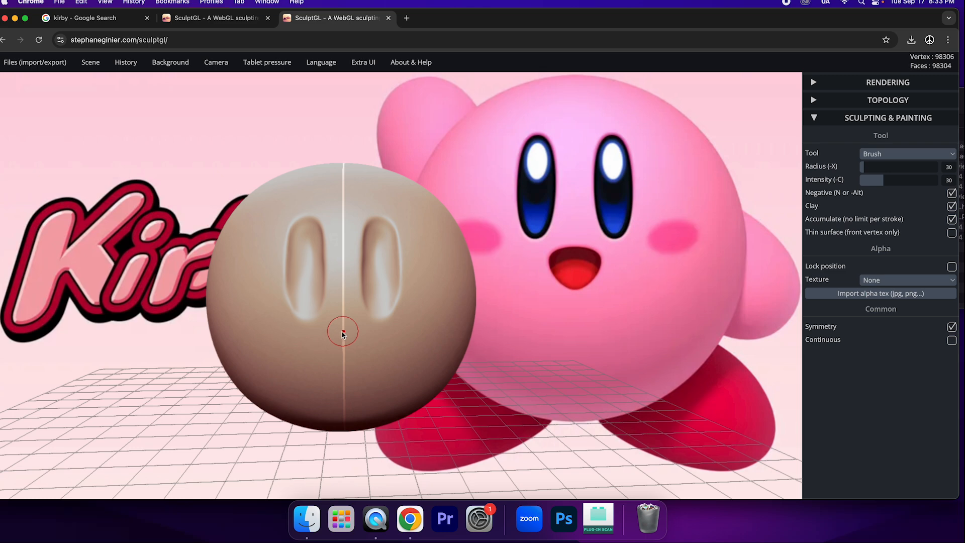
scroll(344, 332, down, 5)
scroll(351, 327, up, 4)
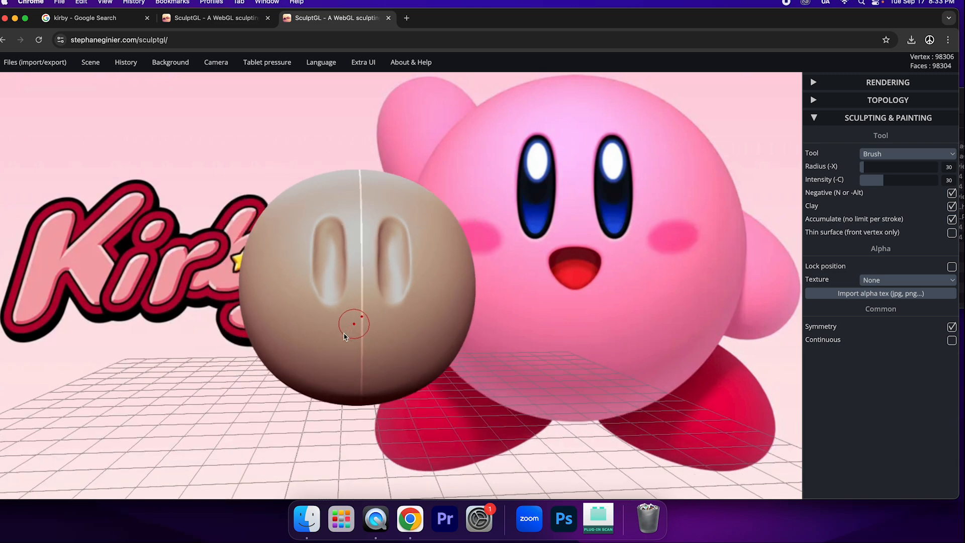
scroll(372, 325, up, 2)
scroll(372, 325, up, 4)
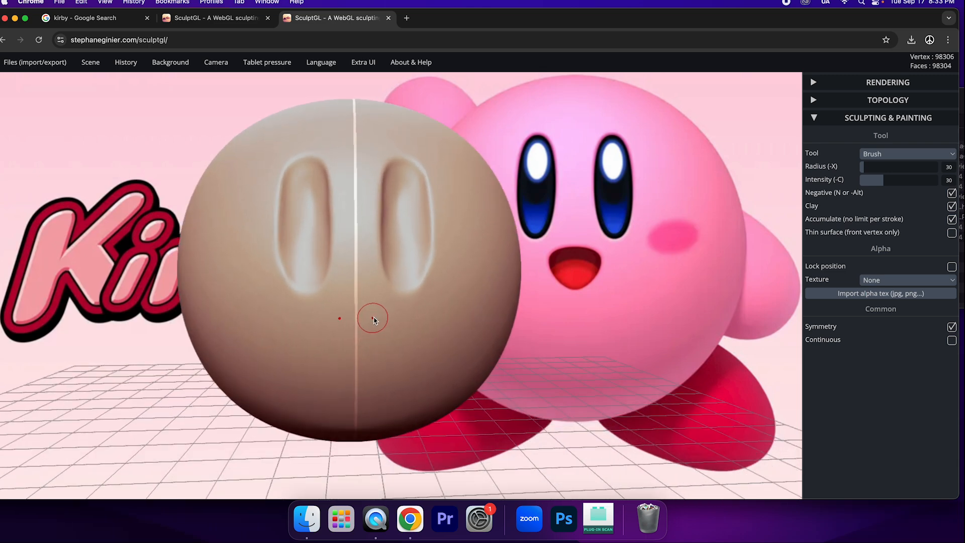
scroll(298, 319, up, 1)
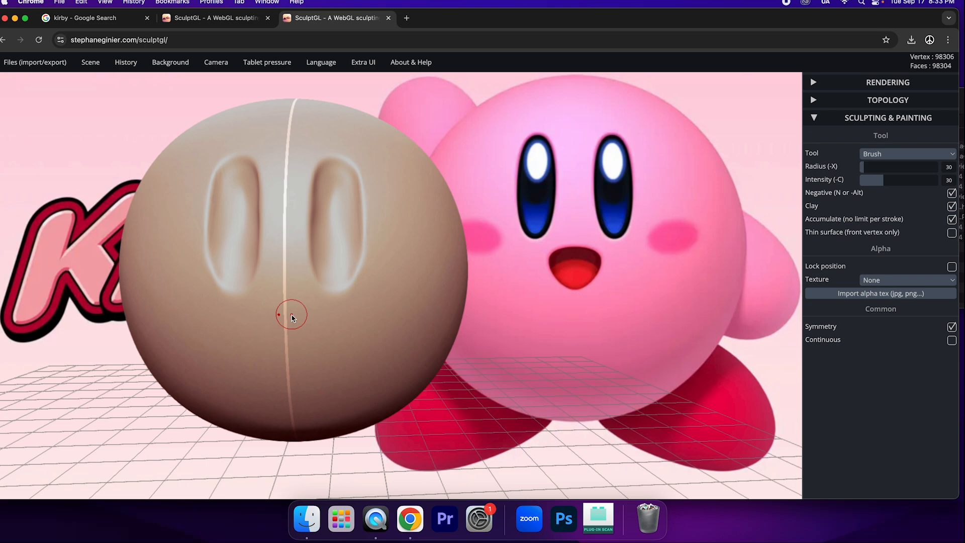
scroll(300, 321, up, 2)
scroll(300, 318, down, 3)
scroll(300, 319, up, 2)
mouse_move(300, 318)
right_down()
mouse_move(309, 314)
mouse_move(269, 314)
mouse_move(350, 311)
mouse_move(329, 308)
right_up()
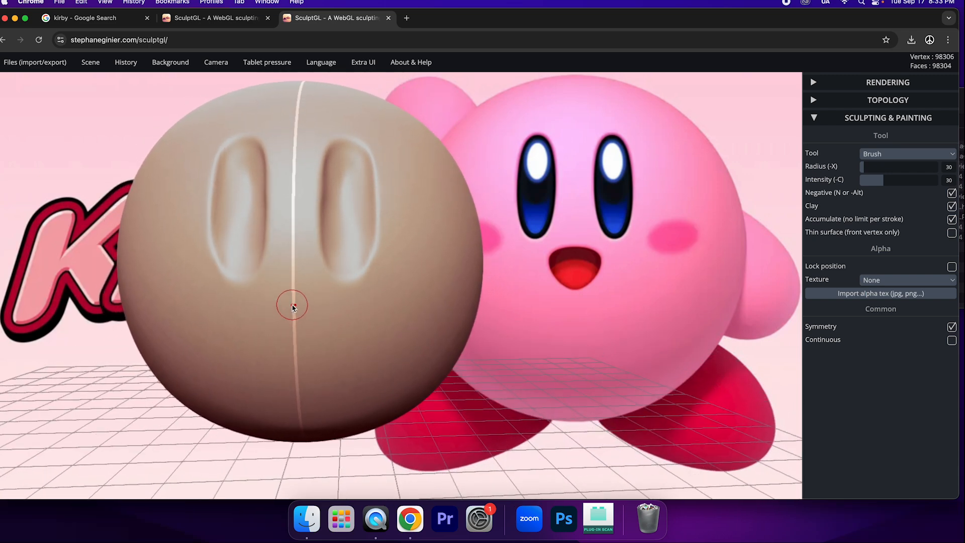
mouse_move(312, 306)
mouse_down()
mouse_move(287, 317)
mouse_move(319, 309)
mouse_move(301, 324)
mouse_move(287, 321)
mouse_up()
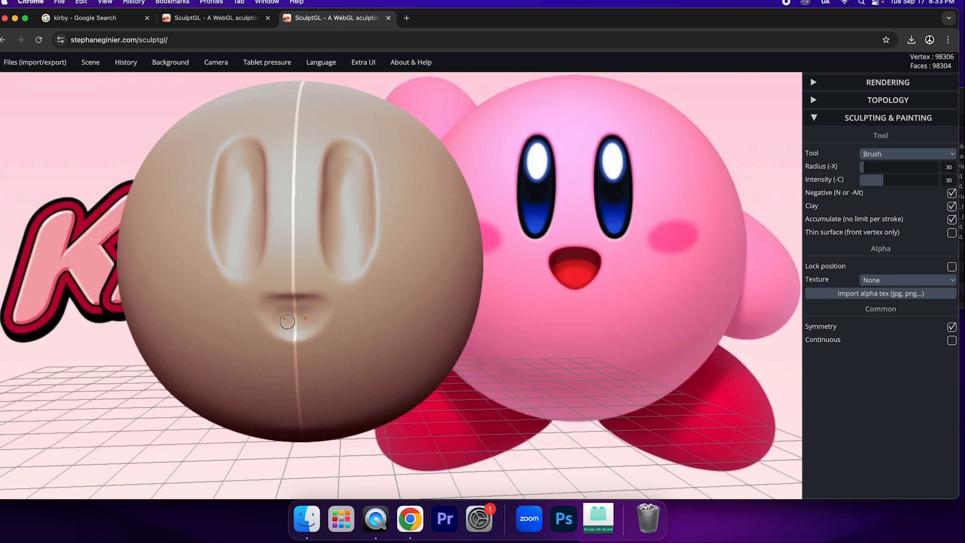
drag(318, 311, 313, 310)
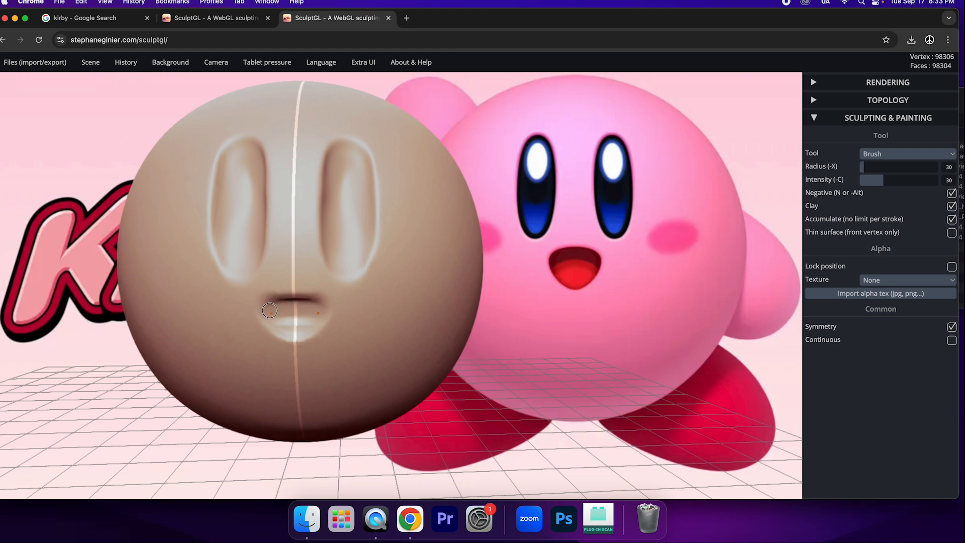
mouse_move(283, 327)
mouse_down()
mouse_move(303, 323)
mouse_move(296, 312)
mouse_move(275, 312)
mouse_move(295, 329)
mouse_move(312, 322)
mouse_move(300, 333)
mouse_move(302, 314)
mouse_move(288, 311)
mouse_move(305, 314)
mouse_up()
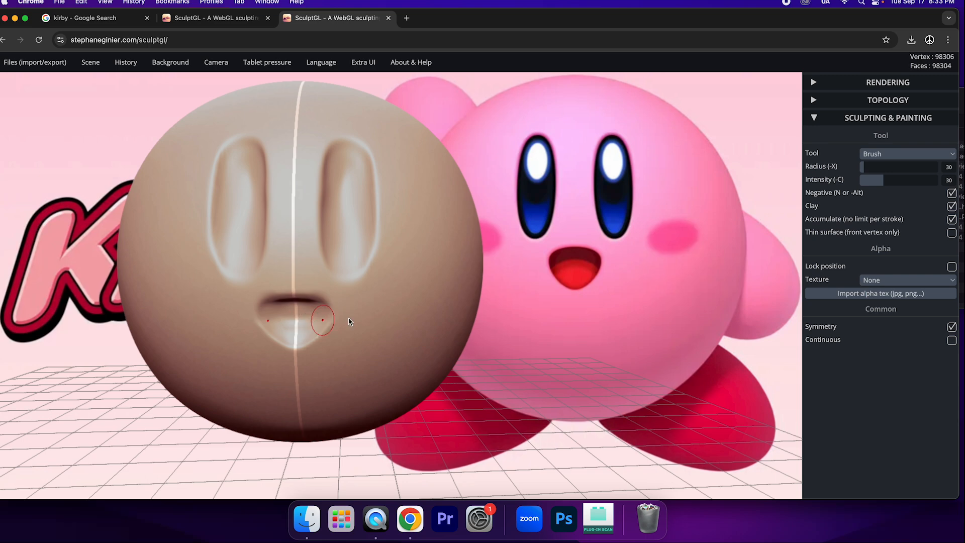
- Smooth the carved mouth using the Smooth tool
mouse_move(370, 324)
right_down()
mouse_move(189, 327)
mouse_move(363, 325)
right_up()
click(907, 154)
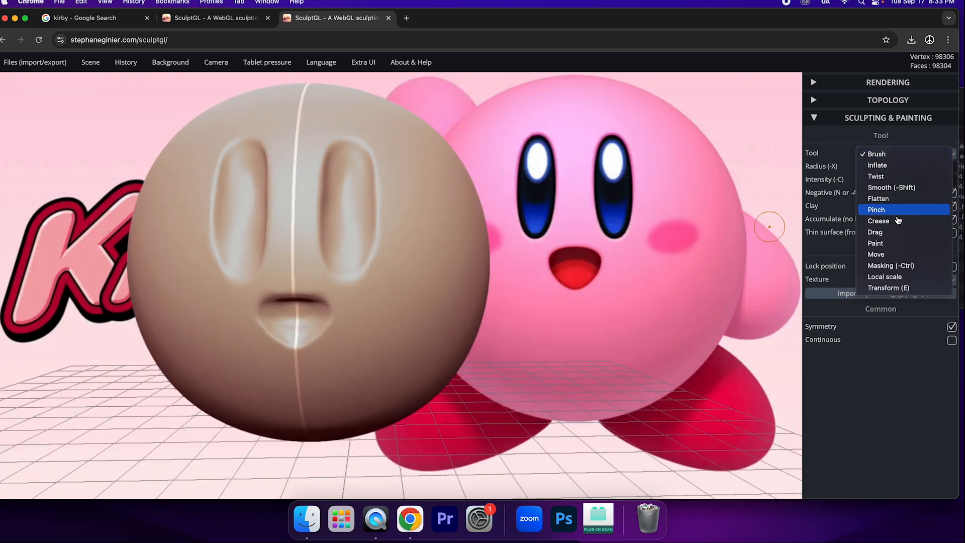
click(891, 187)
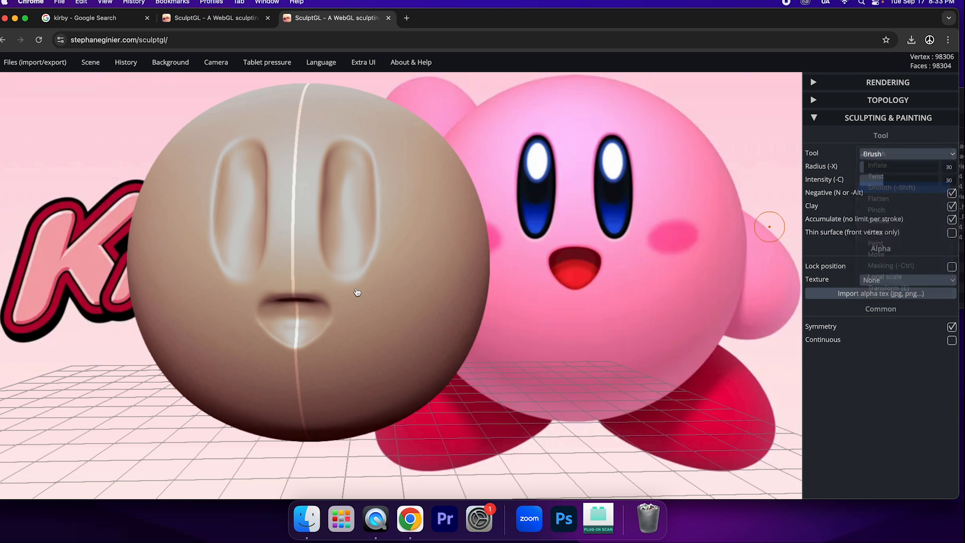
mouse_move(289, 329)
mouse_down()
mouse_move(296, 314)
mouse_move(322, 309)
mouse_up()
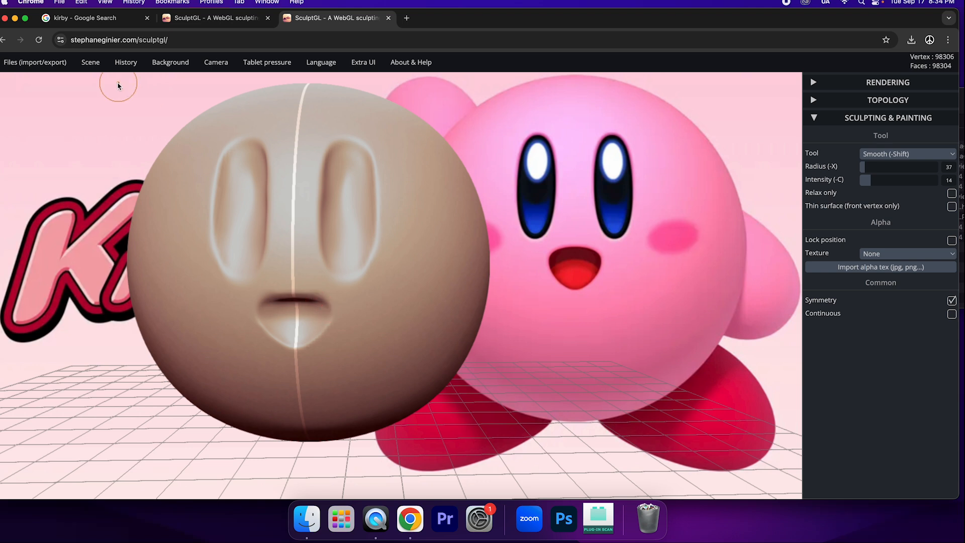
- Save the sculpt in SculptGL's .sgl format and switch to Finder to view the Downloads folder
mouse_move(29, 63)
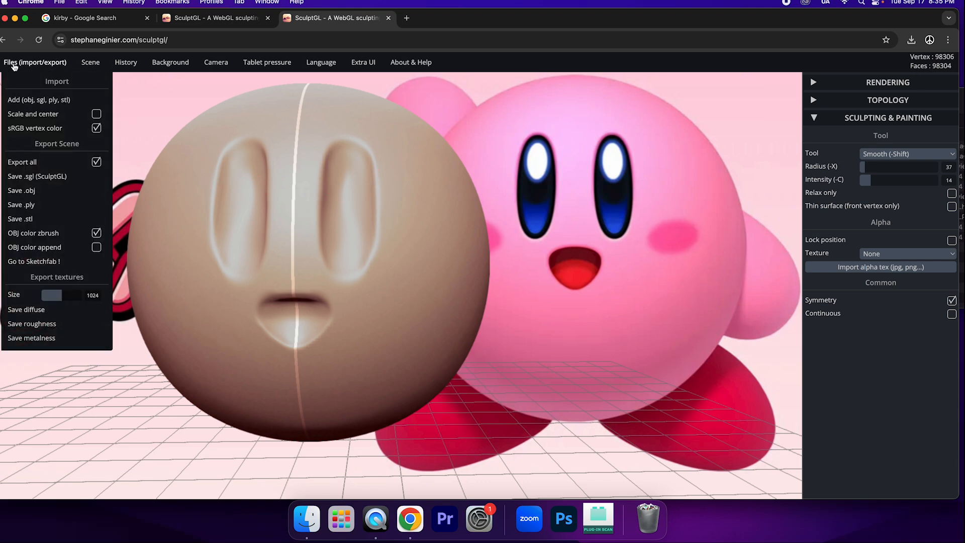
click(45, 178)
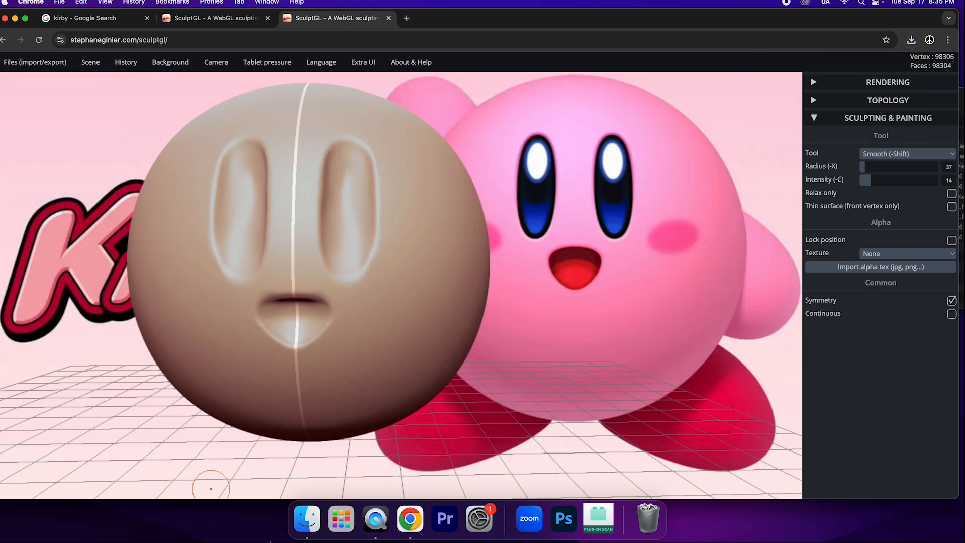
click(307, 517)
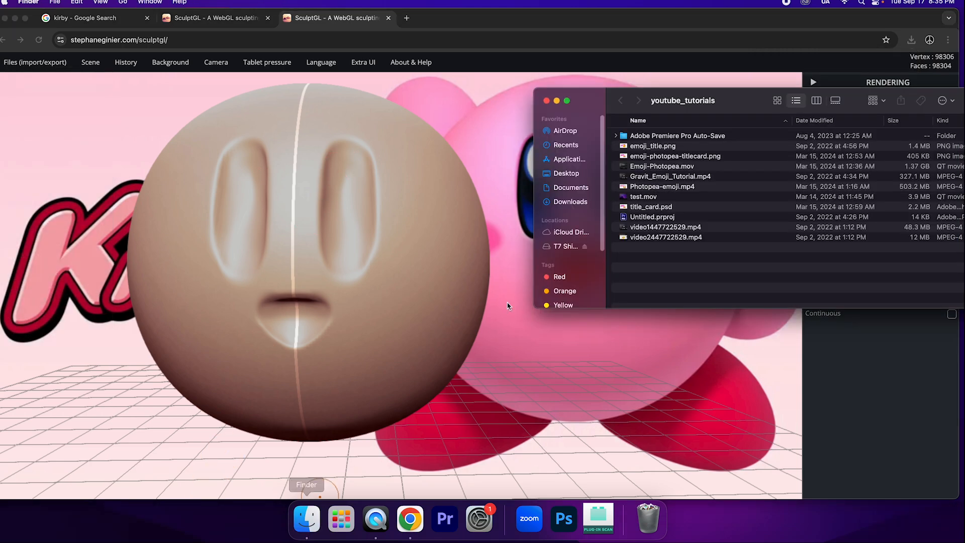
click(577, 201)
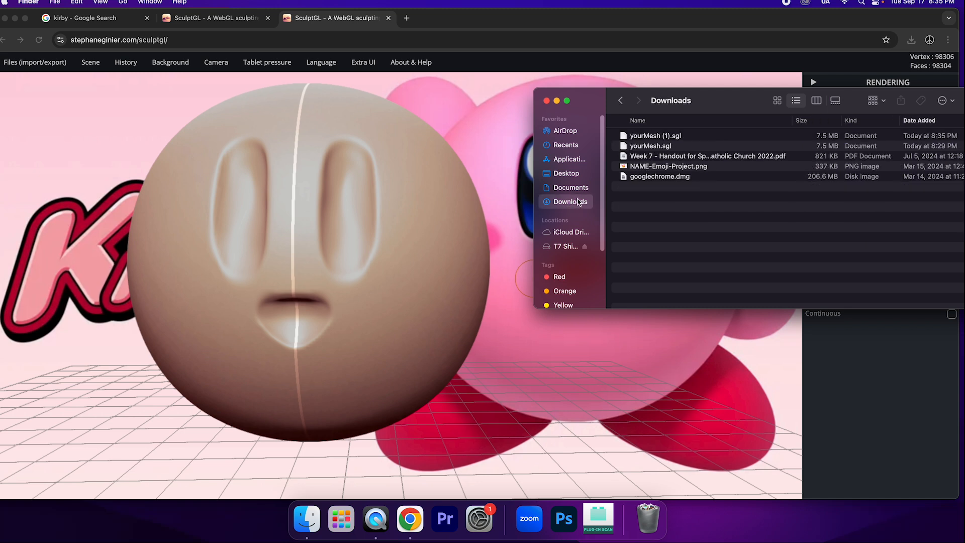
- Rename the newest saved mesh file in Downloads as Name-Kirby-step1.sgl and close the Finder window
right_click(661, 140)
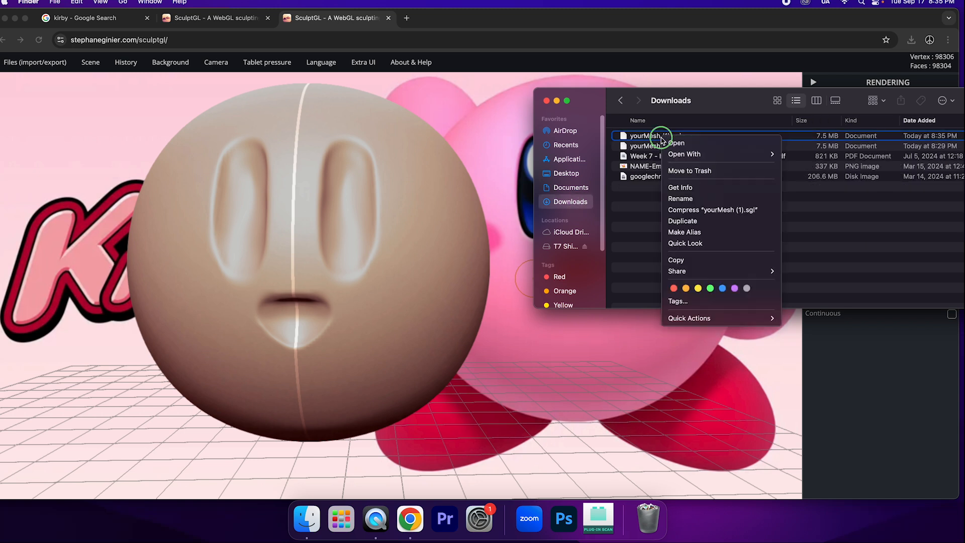
click(688, 201)
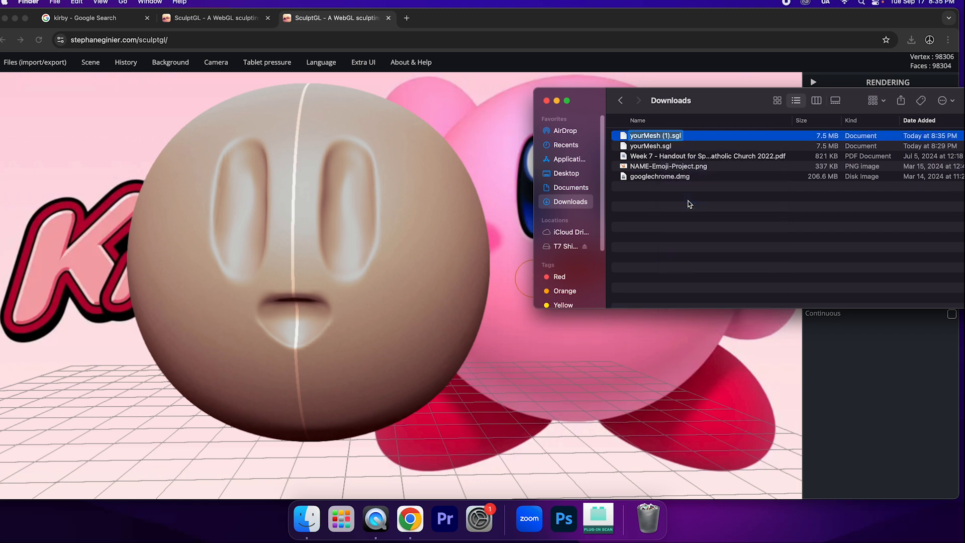
key(Right)
key(BackSpace)
key(BackSpace)
key(BackSpace)
key(BackSpace)
key(BackSpace)
key(BackSpace)
key(BackSpace)
key(BackSpace)
key(BackSpace)
key(BackSpace)
key(BackSpace)
key(BackSpace)
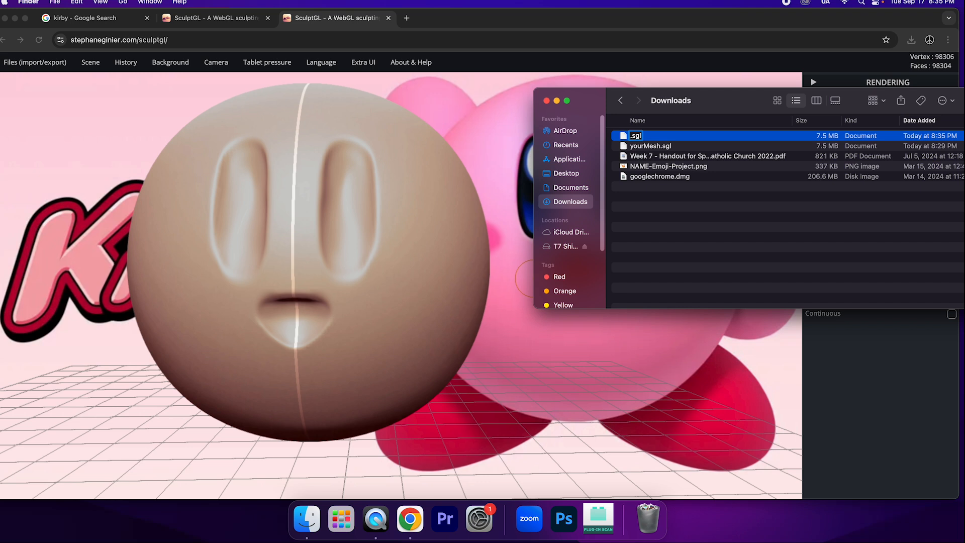
text(Name-Kirby-step1)
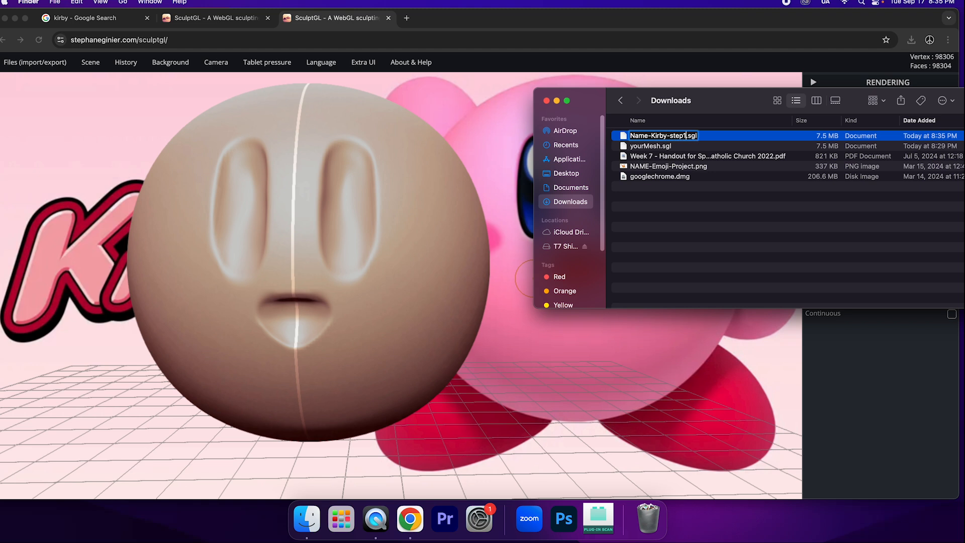
key(Return)
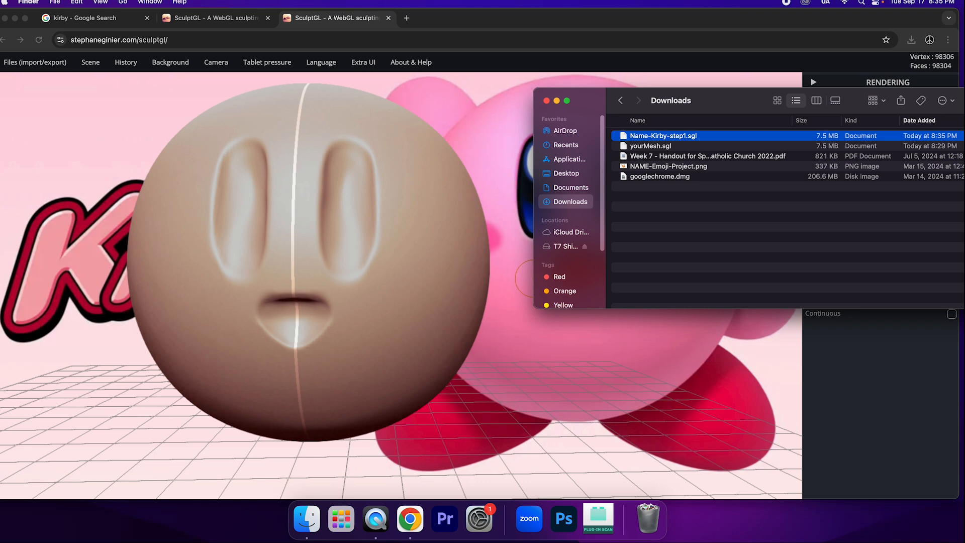
click(547, 103)
click(547, 101)
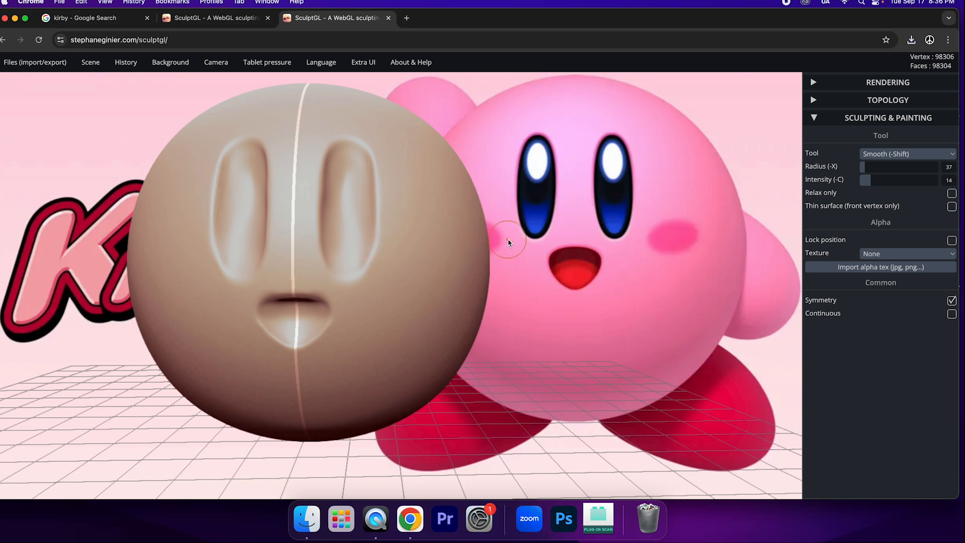
- Paint the whole mesh with the pink albedo #e690c3 using the Paint tool
click(889, 156)
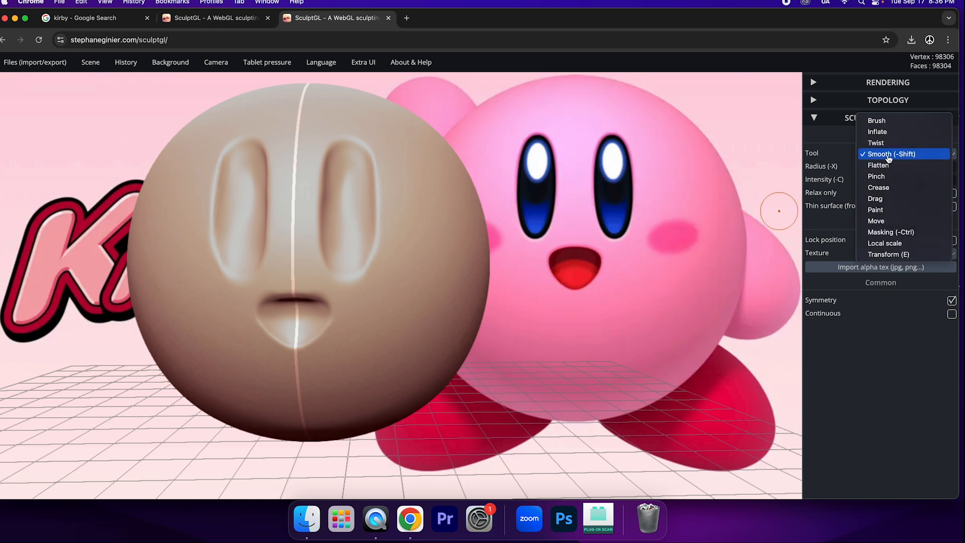
click(886, 210)
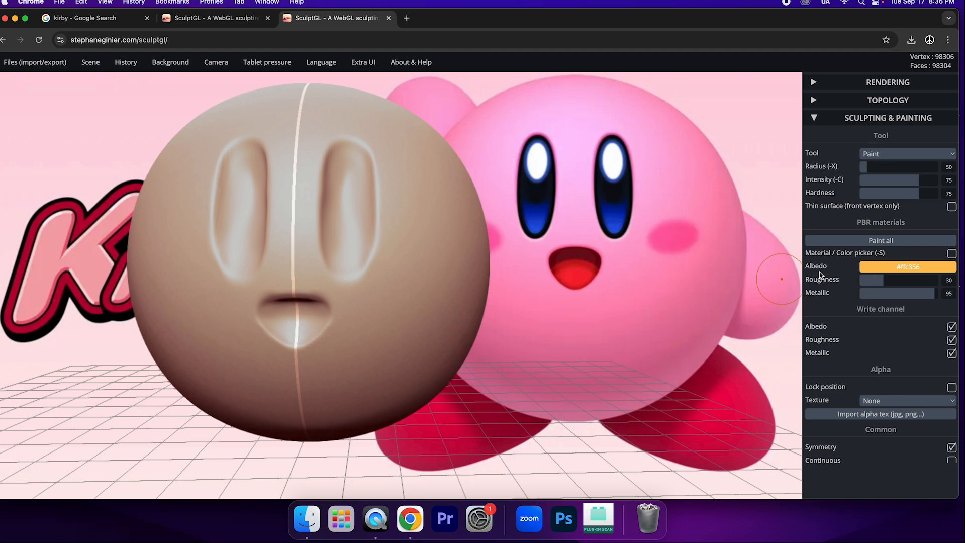
mouse_move(872, 266)
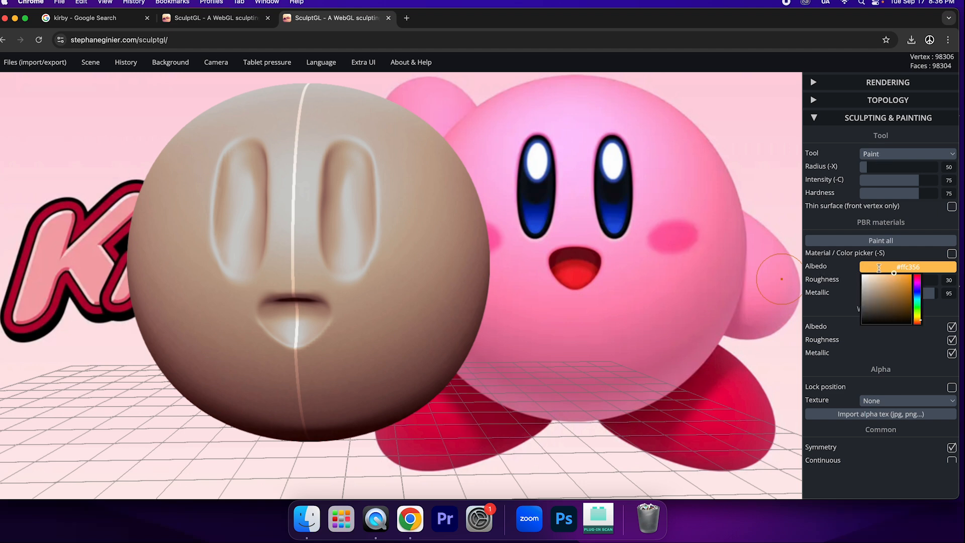
click(915, 284)
drag(916, 284, 877, 281)
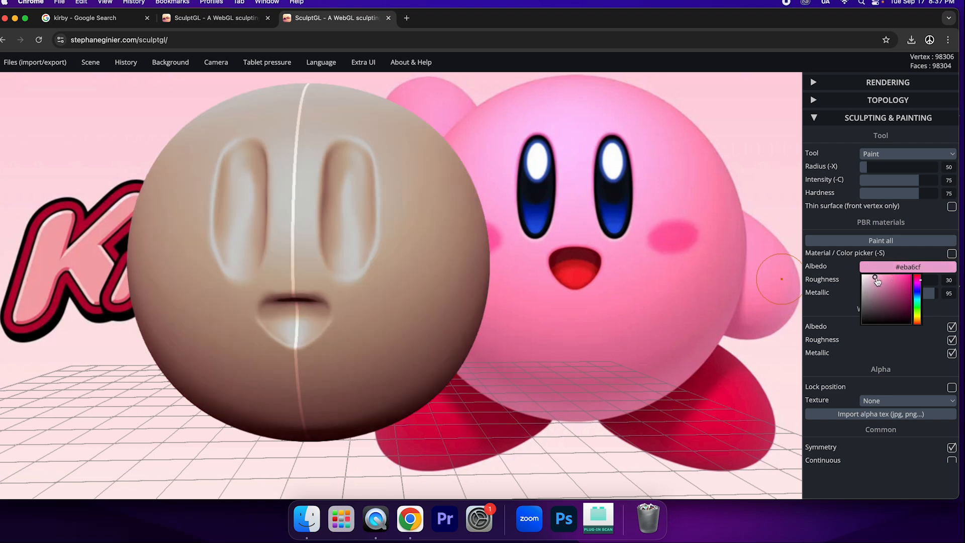
click(879, 282)
drag(879, 282, 881, 282)
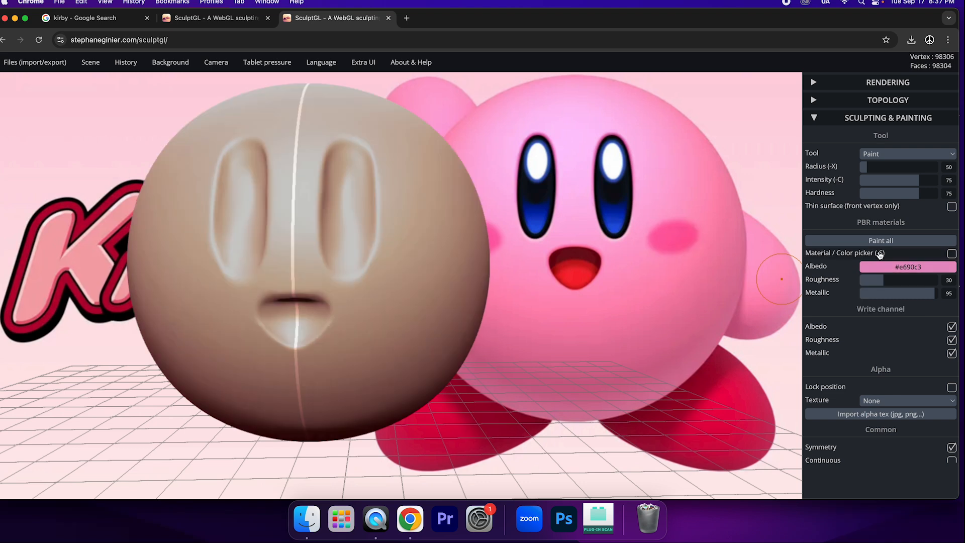
click(883, 243)
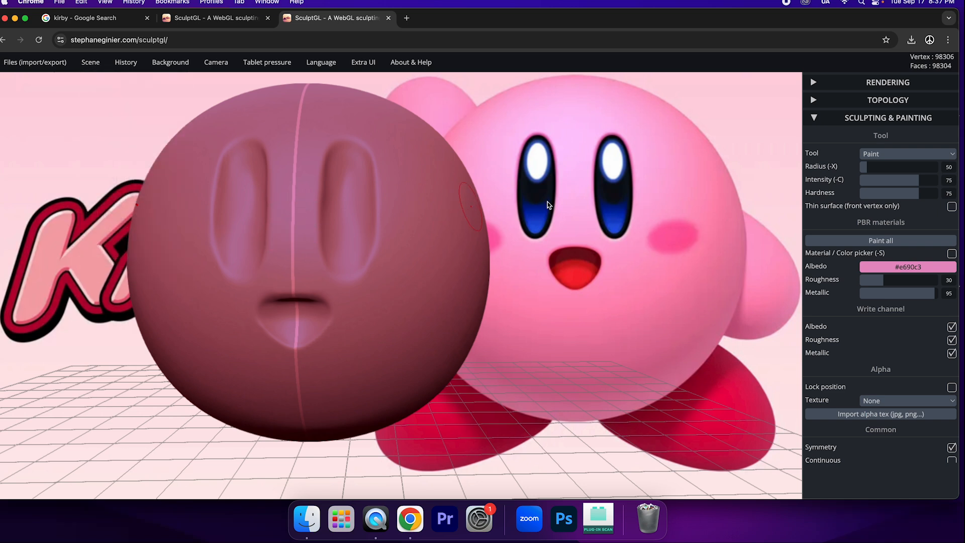
- Try out the other matcap materials on the head, including White, Green, Skin, Pearl and Red clay, and return to Skin Hazardousarts2
click(894, 154)
click(892, 199)
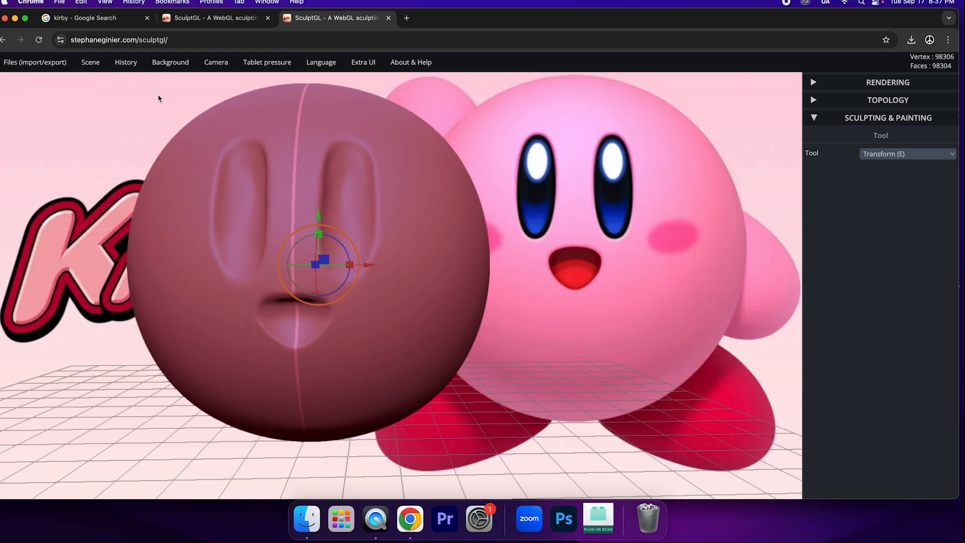
mouse_move(90, 62)
click(814, 83)
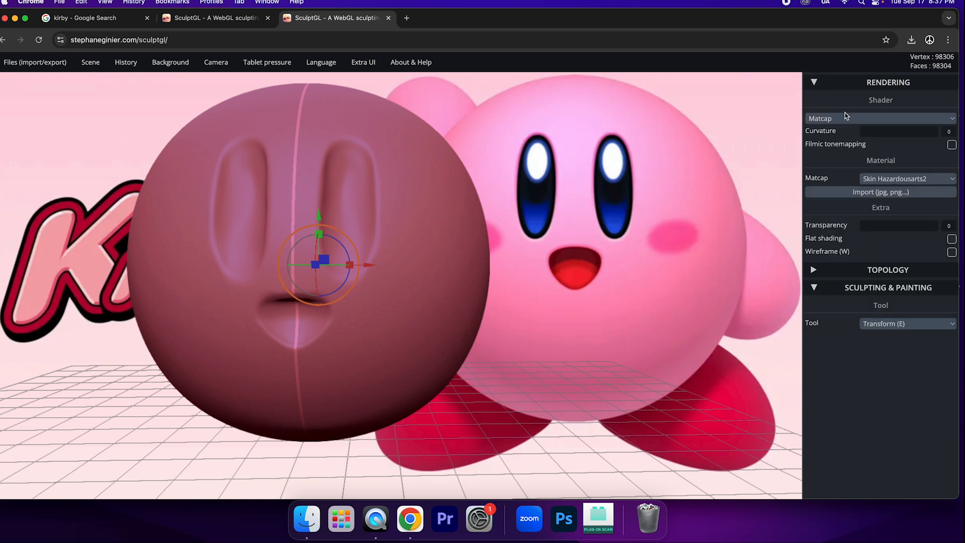
click(886, 182)
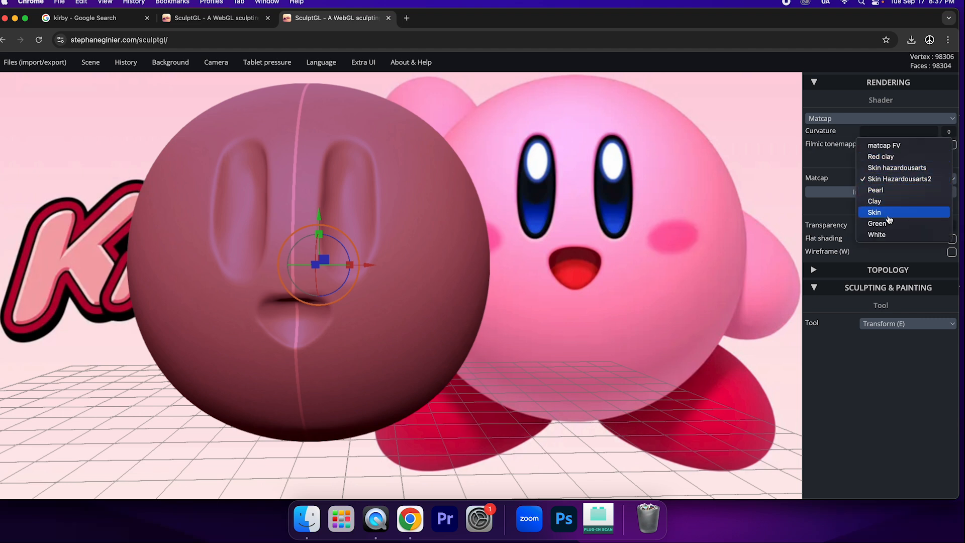
click(890, 235)
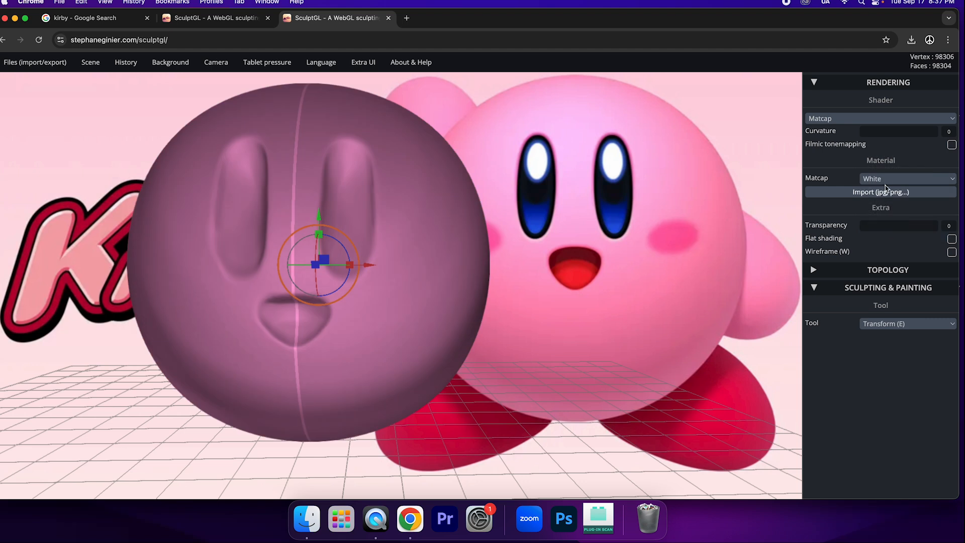
click(888, 179)
click(888, 171)
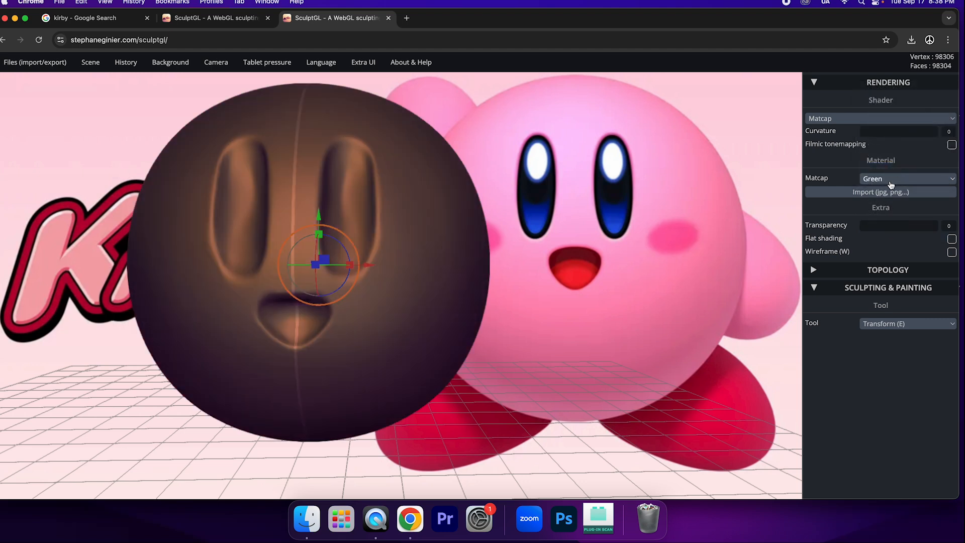
click(890, 181)
click(887, 168)
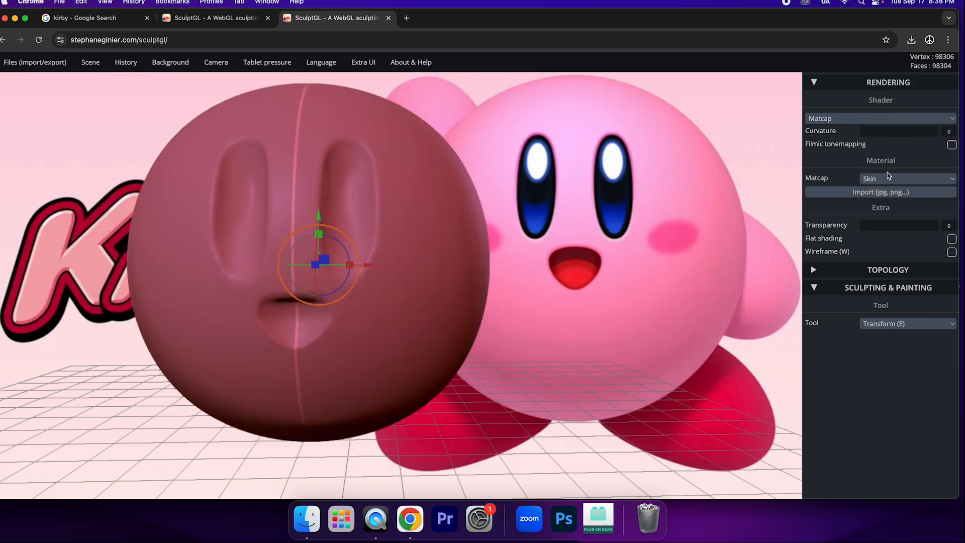
click(890, 181)
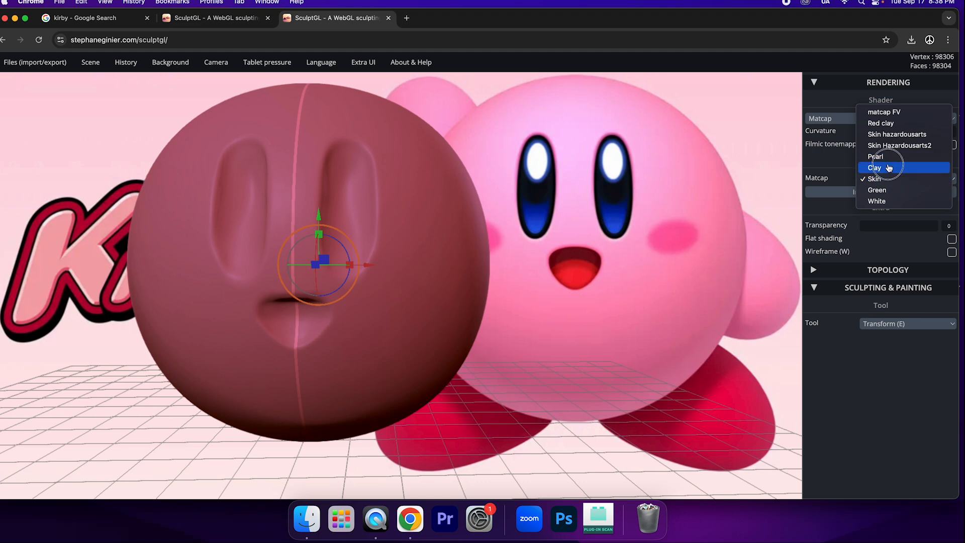
click(888, 165)
click(889, 179)
click(888, 182)
click(887, 180)
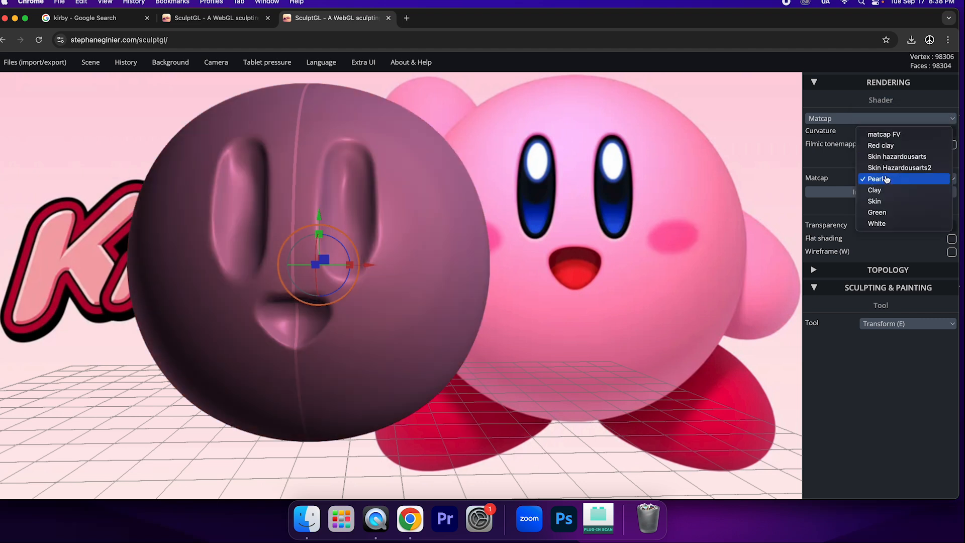
click(887, 168)
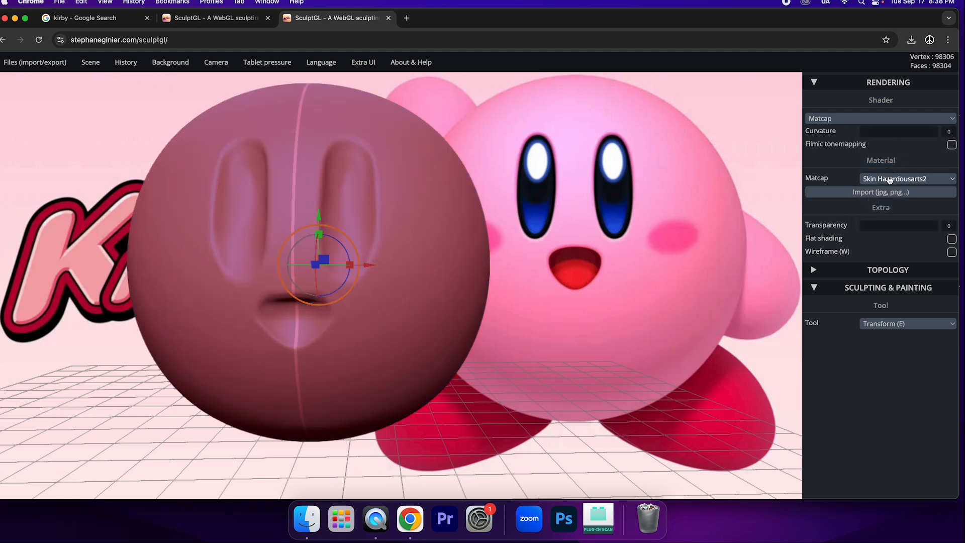
click(888, 179)
click(889, 169)
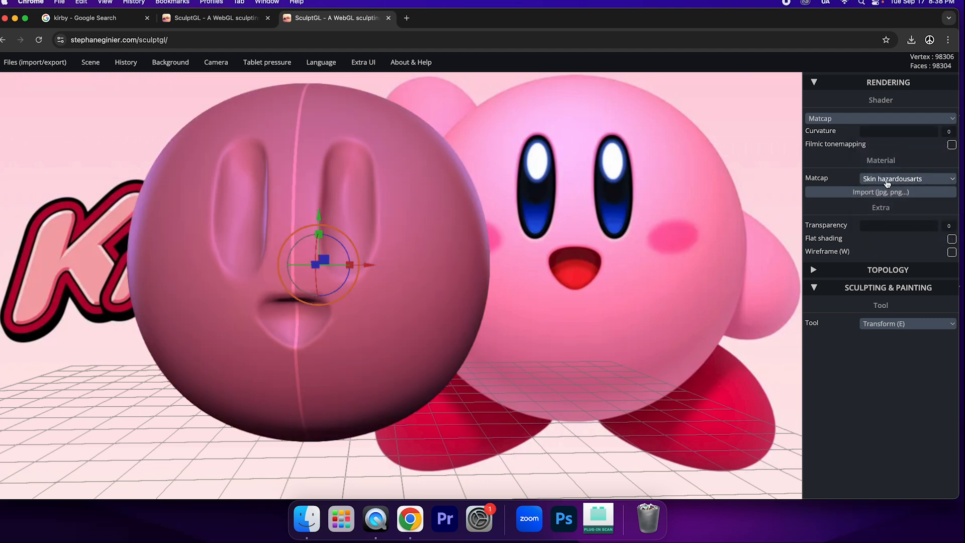
click(887, 182)
click(889, 170)
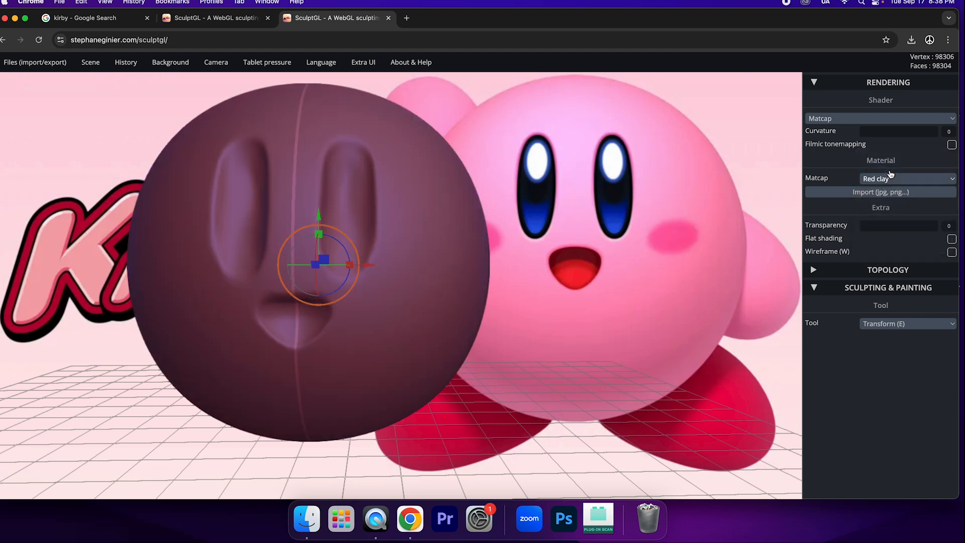
click(889, 177)
click(890, 169)
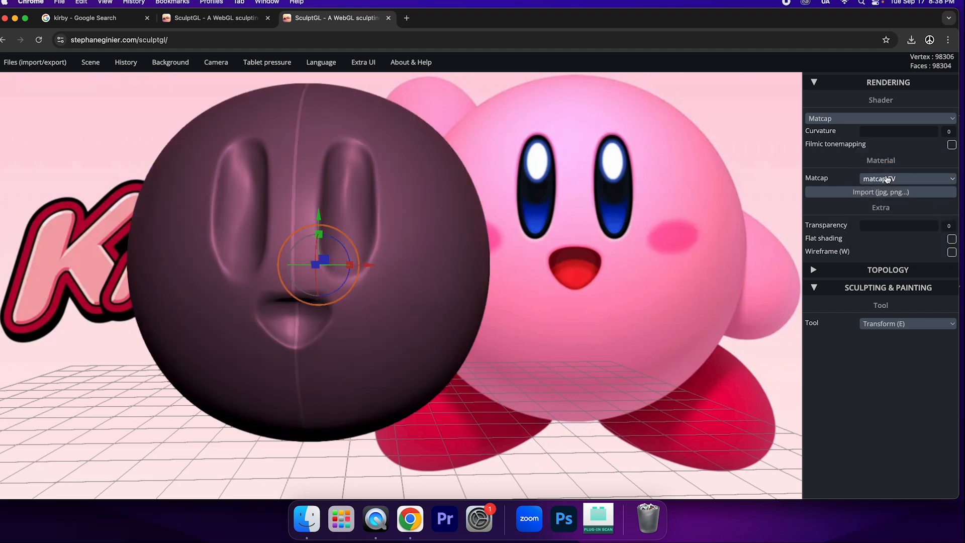
click(886, 179)
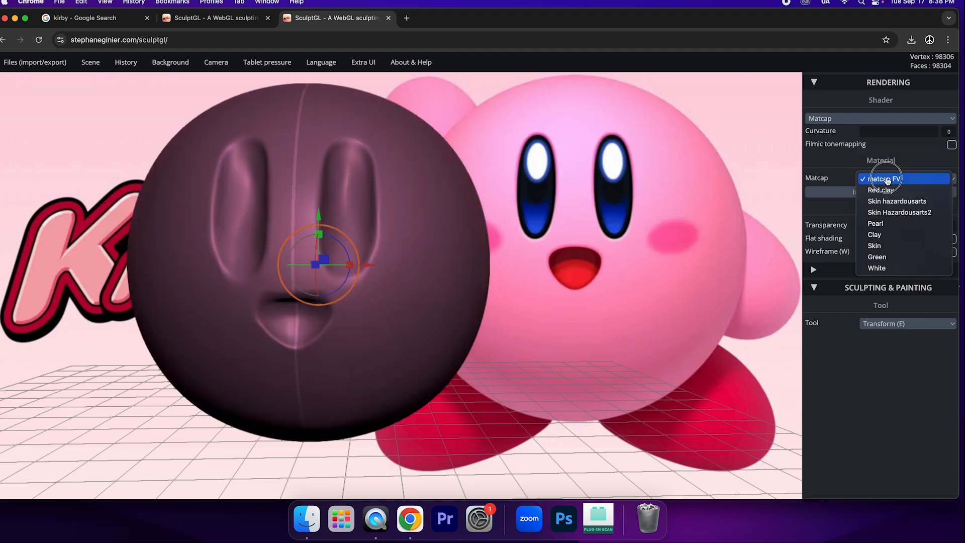
click(893, 212)
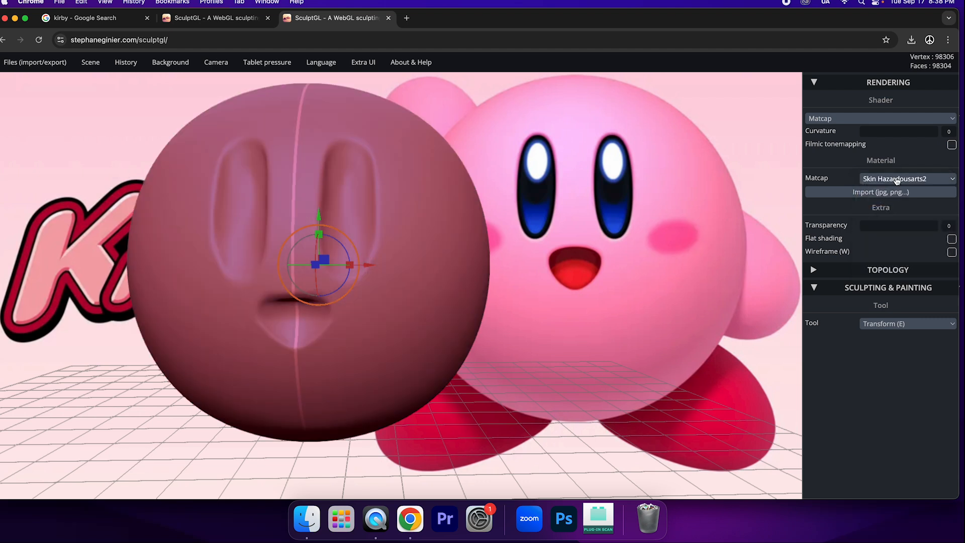
click(814, 83)
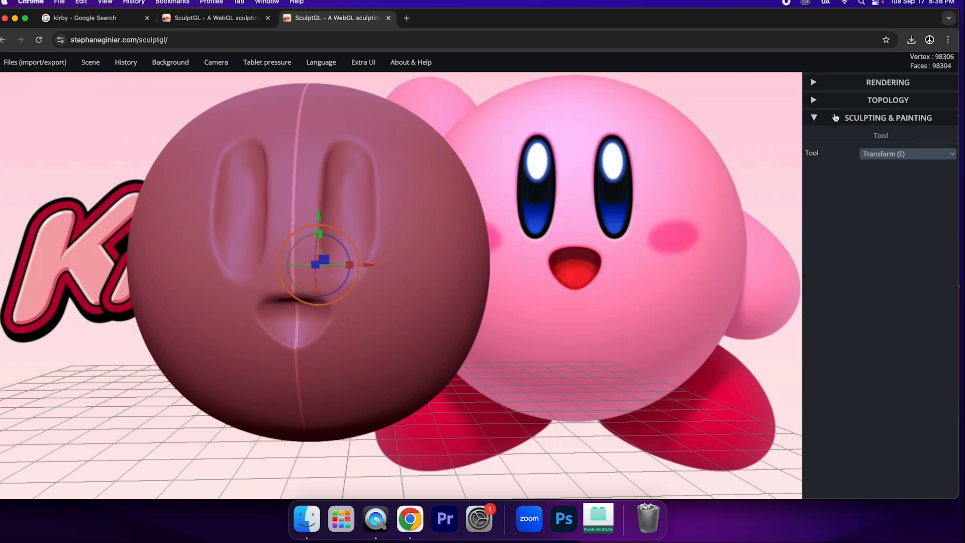
- Reselect the Paint tool and repaint the whole mesh with the lighter pink albedo #edb2d5
click(903, 157)
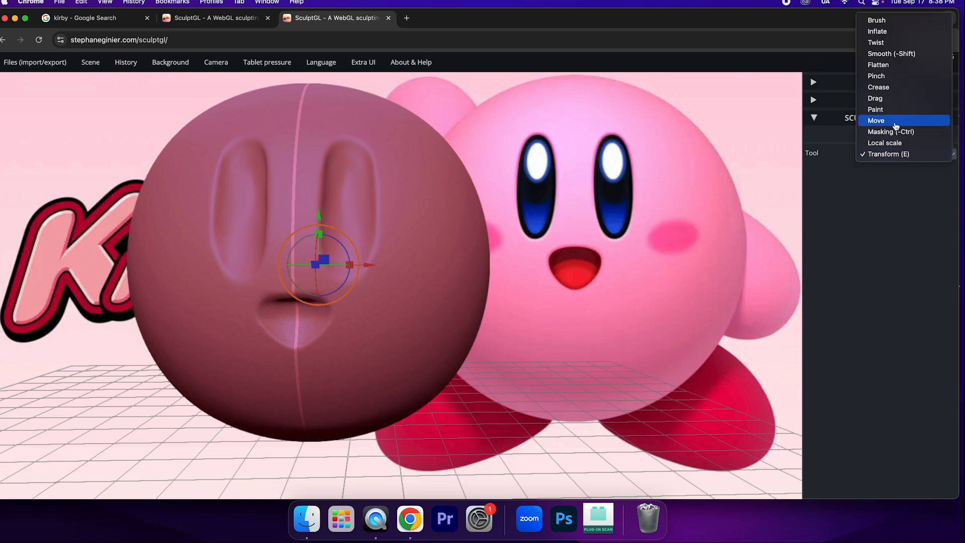
click(896, 113)
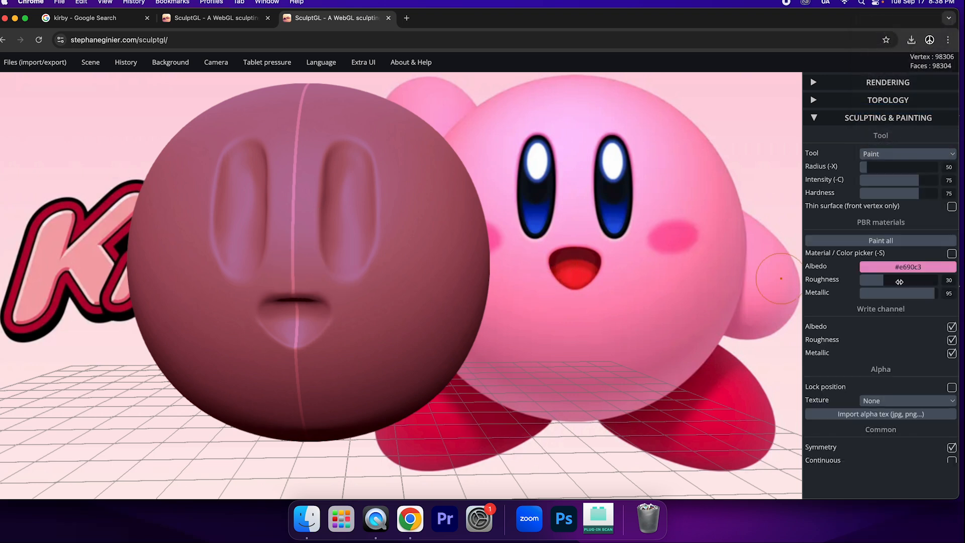
click(904, 268)
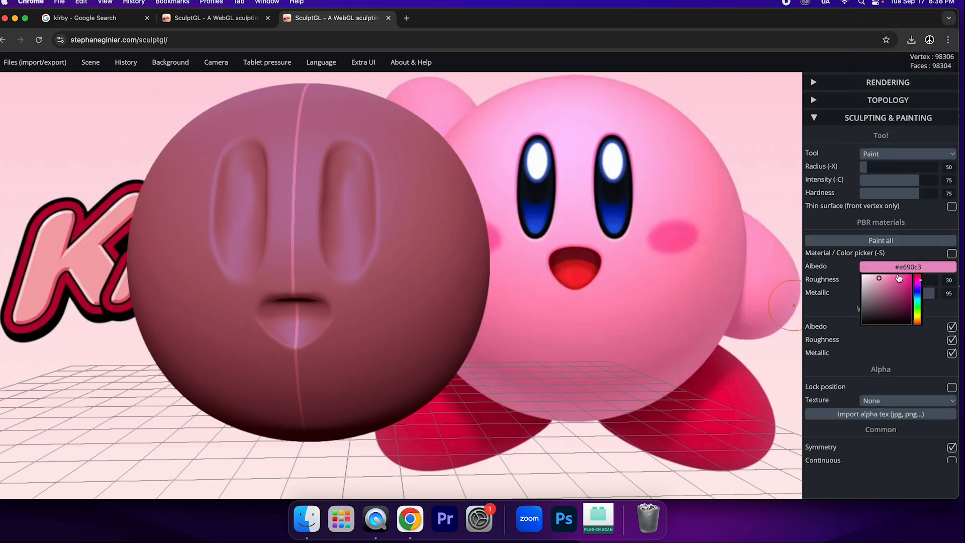
drag(878, 282, 875, 279)
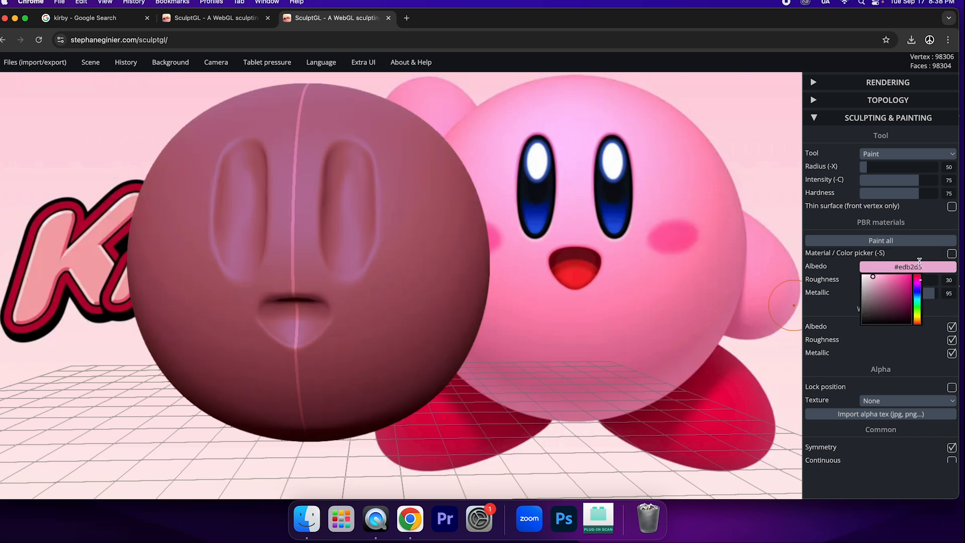
click(910, 241)
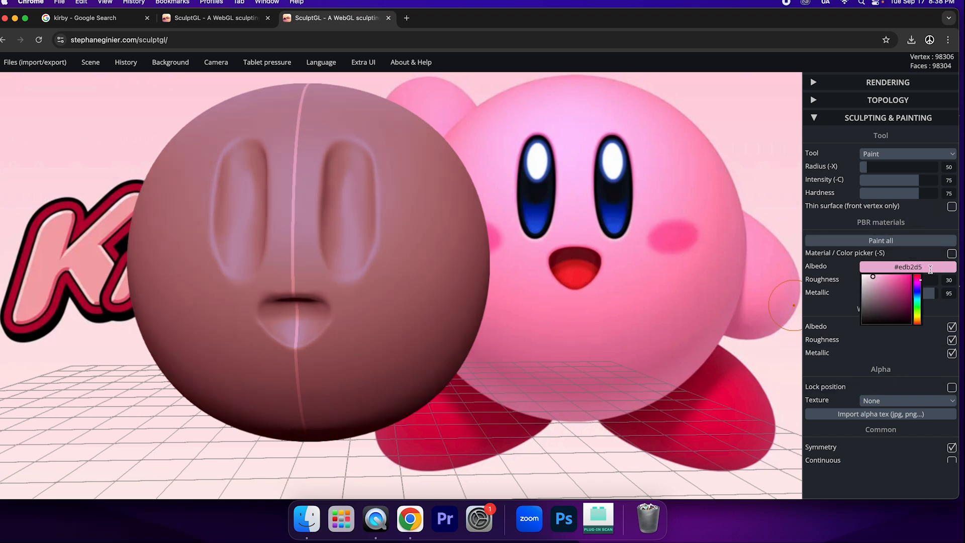
- Set the paint roughness to 79 and metallic to 84, and repaint the whole mesh with albedo #f7a3d1
drag(878, 283, 921, 281)
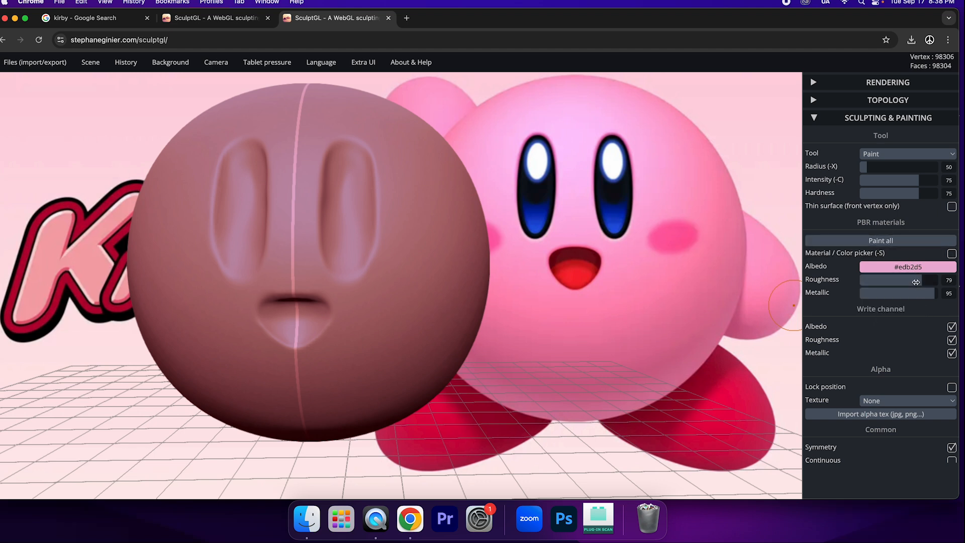
mouse_move(928, 296)
mouse_down()
mouse_move(861, 295)
mouse_move(925, 297)
mouse_up()
click(906, 267)
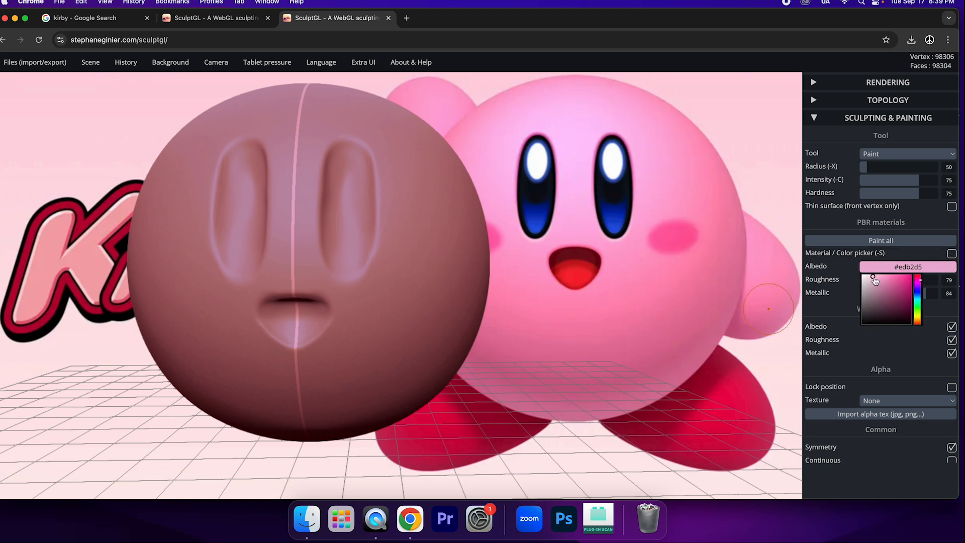
click(870, 277)
click(915, 287)
drag(916, 287, 878, 276)
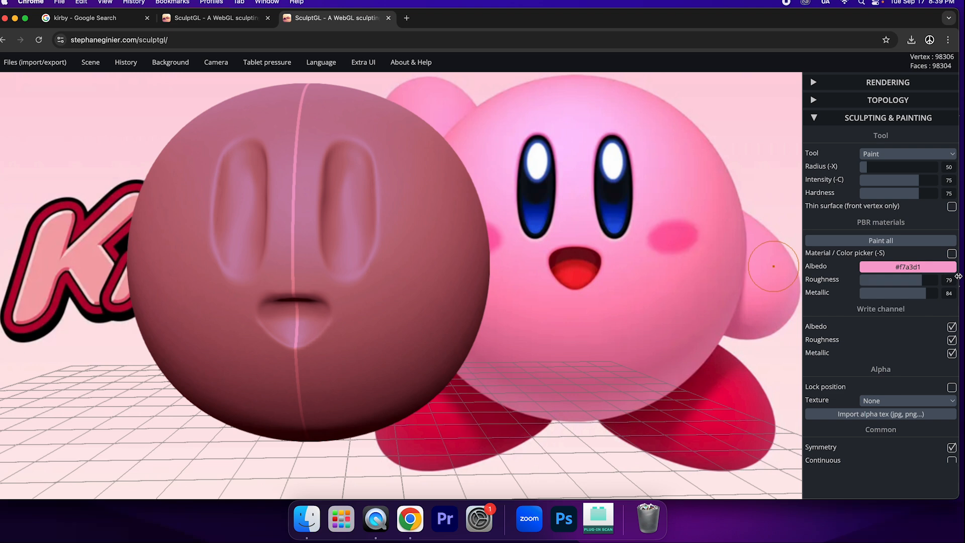
- Set the albedo to red #fa0202 and the brush radius to 43, and paint the mouth cavity
click(899, 263)
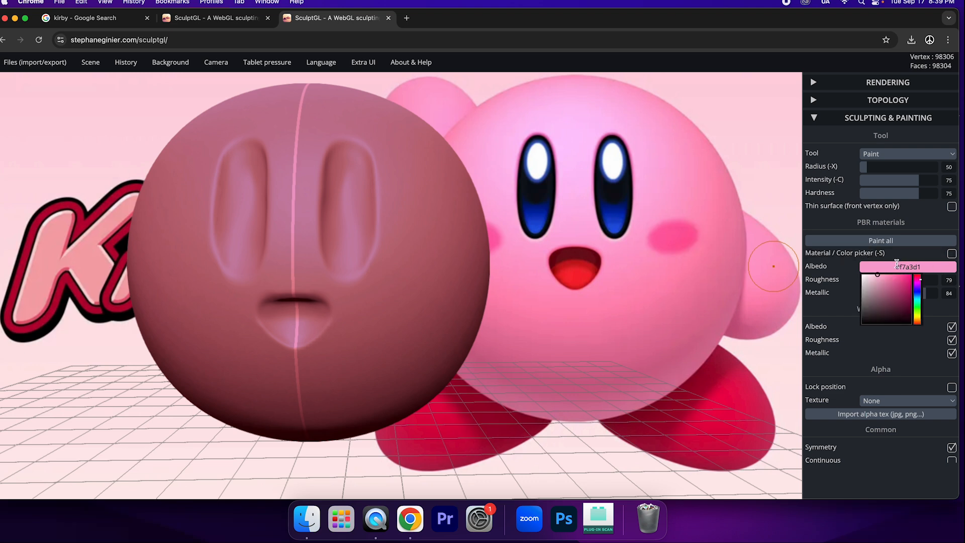
drag(893, 277, 922, 276)
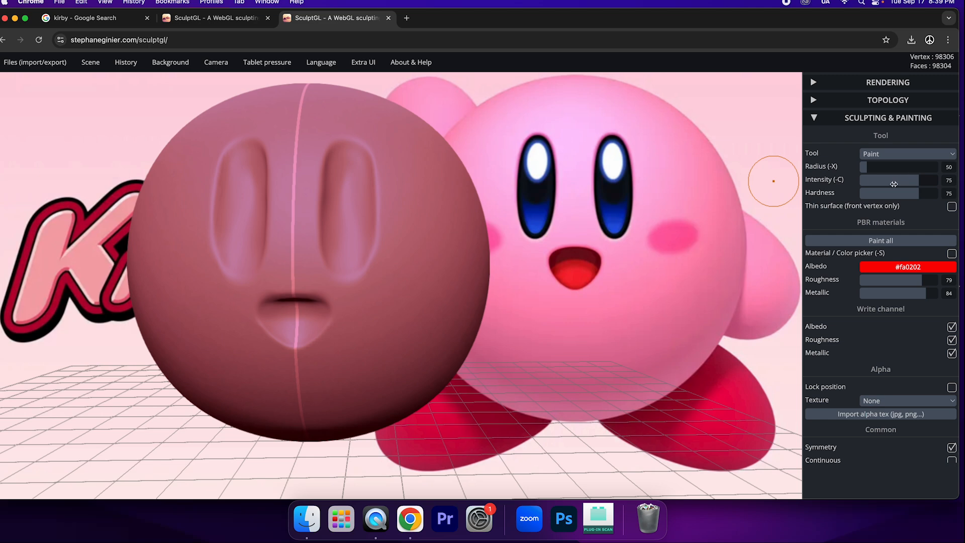
drag(865, 168, 867, 170)
scroll(300, 330, down, 5)
scroll(300, 330, up, 10)
scroll(349, 290, up, 3)
mouse_move(351, 288)
mouse_down()
mouse_move(345, 276)
mouse_move(308, 276)
mouse_move(343, 306)
mouse_move(341, 316)
mouse_move(377, 299)
mouse_move(394, 273)
mouse_move(327, 250)
mouse_move(374, 256)
mouse_move(372, 288)
mouse_move(347, 327)
mouse_move(327, 316)
mouse_move(453, 351)
mouse_up()
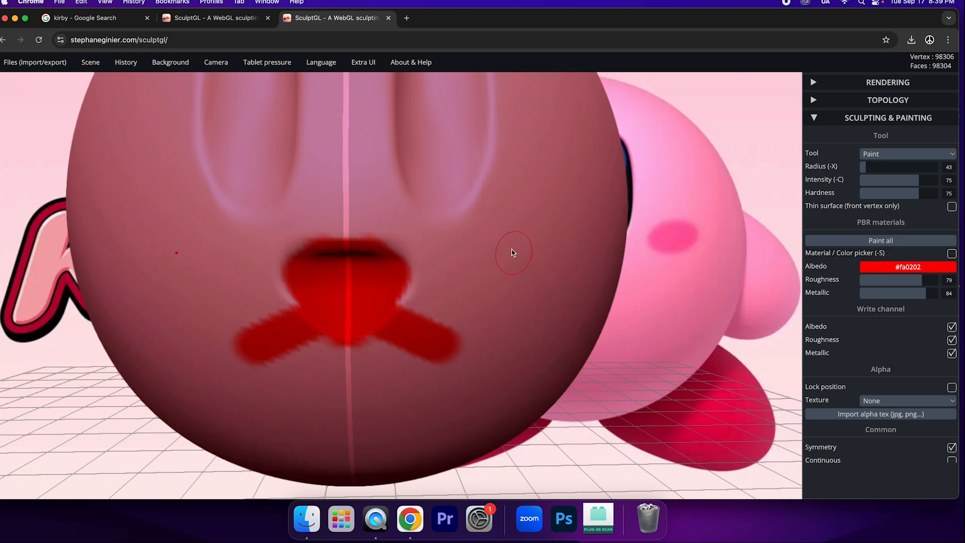
- Pick the pink #f7a3d1 from the head with the color picker and paint over the stray red around the mouth
click(951, 253)
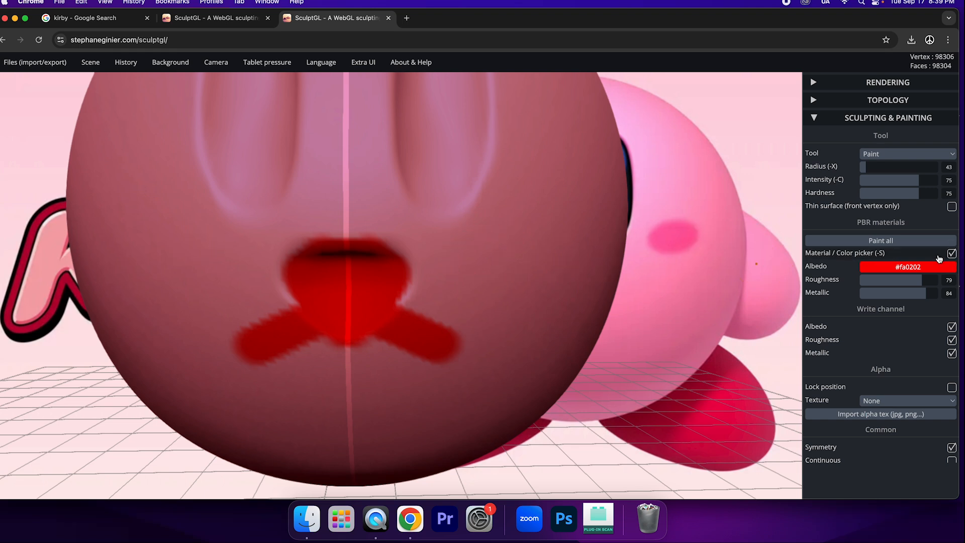
click(474, 267)
click(947, 269)
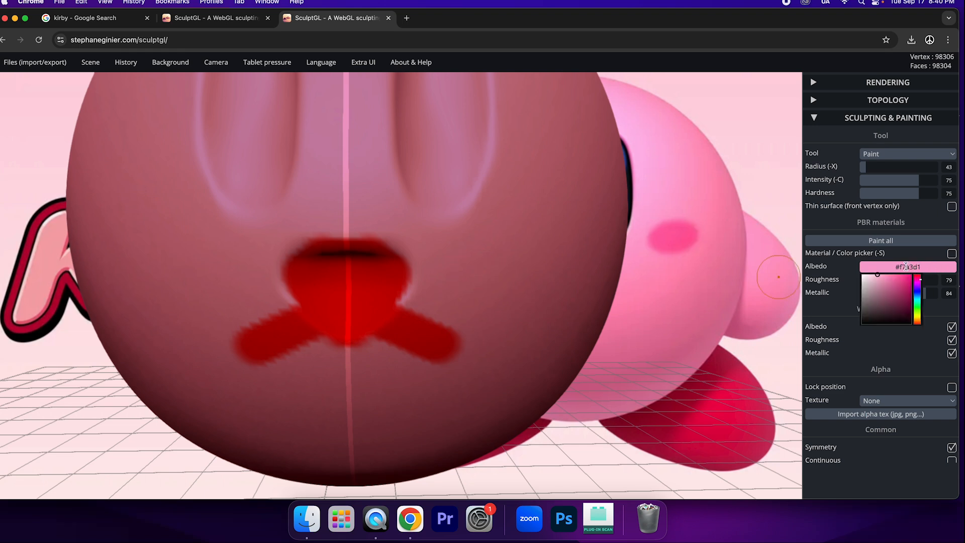
mouse_move(426, 317)
mouse_down()
mouse_move(416, 333)
mouse_move(416, 318)
mouse_move(393, 337)
mouse_move(451, 347)
mouse_move(354, 346)
mouse_move(420, 304)
mouse_up()
scroll(426, 286, down, 5)
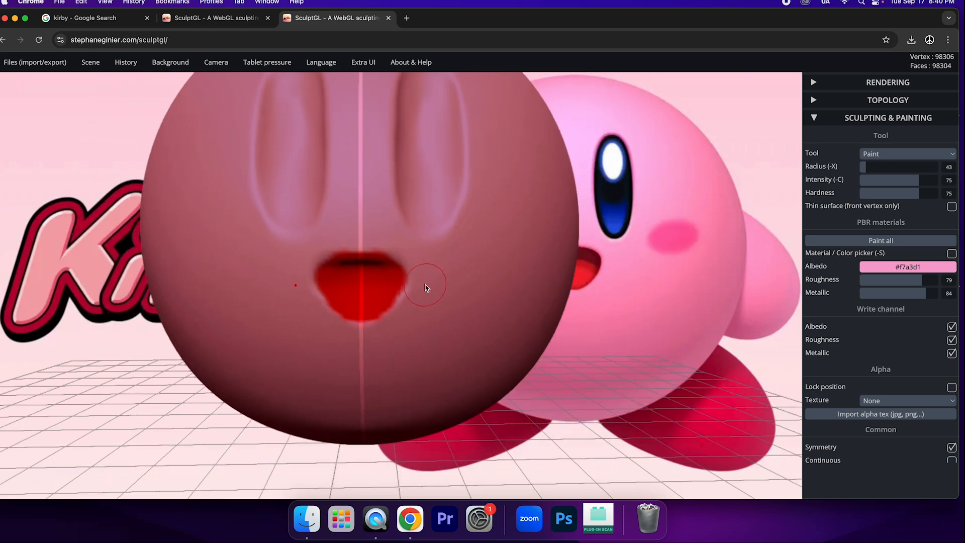
scroll(423, 282, up, 12)
mouse_move(334, 198)
mouse_down()
mouse_move(274, 219)
mouse_move(253, 204)
mouse_up()
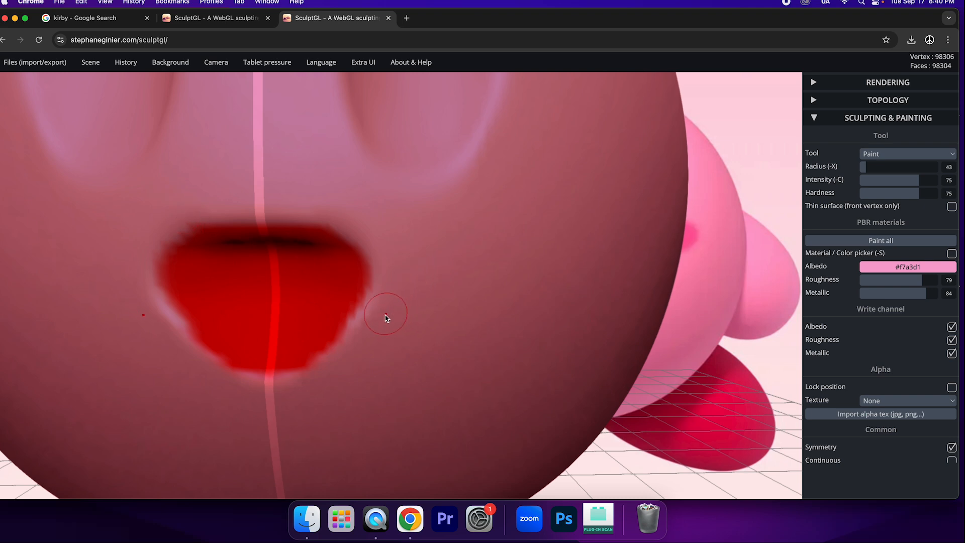
drag(366, 330, 306, 386)
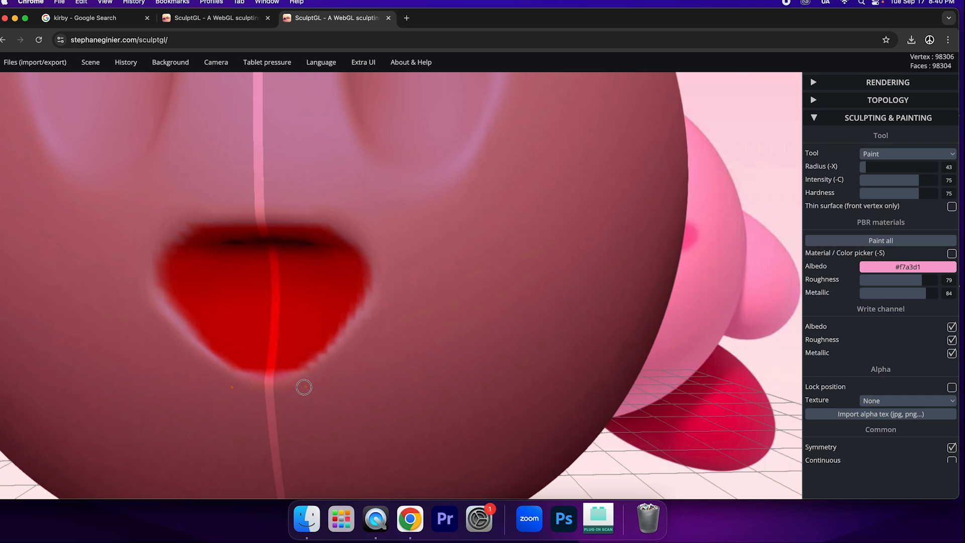
- Lower the paint hardness to 29 and repaint the pink border along the mouth's edges
drag(912, 194, 882, 194)
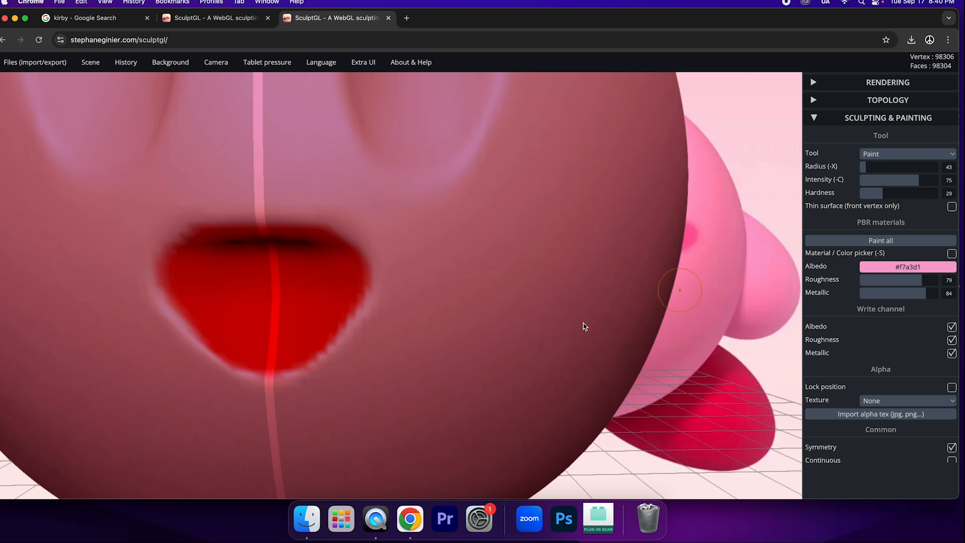
mouse_move(327, 366)
mouse_down()
mouse_move(319, 365)
mouse_move(352, 333)
mouse_move(302, 372)
mouse_move(259, 383)
mouse_up()
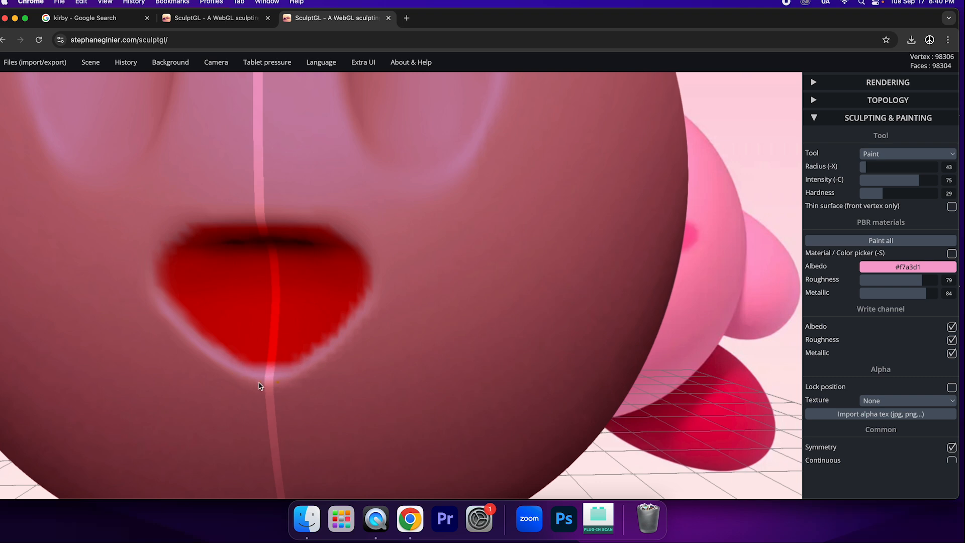
mouse_move(358, 230)
mouse_down()
mouse_move(190, 216)
mouse_move(168, 228)
mouse_move(156, 252)
mouse_move(182, 222)
mouse_move(153, 259)
mouse_move(150, 284)
mouse_up()
- Set the albedo to #f246a3 and the radius to 15, and paint symmetric oval blush cheeks beside the mouth
scroll(428, 276, down, 10)
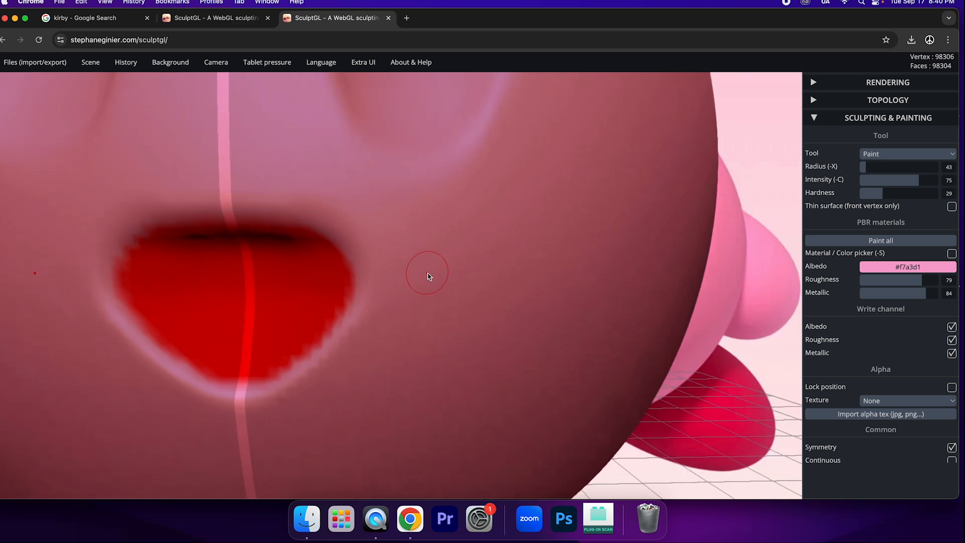
scroll(360, 281, down, 2)
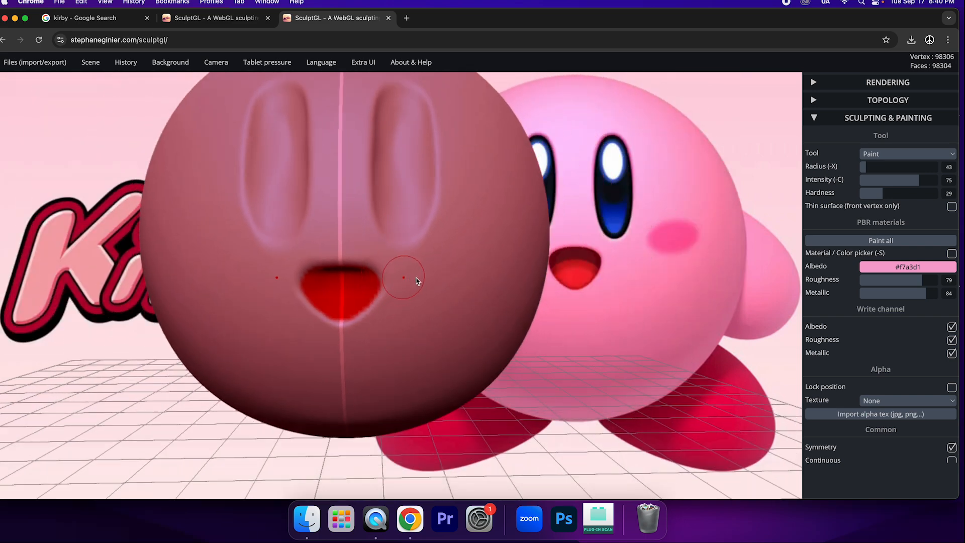
right_drag(483, 254, 398, 301)
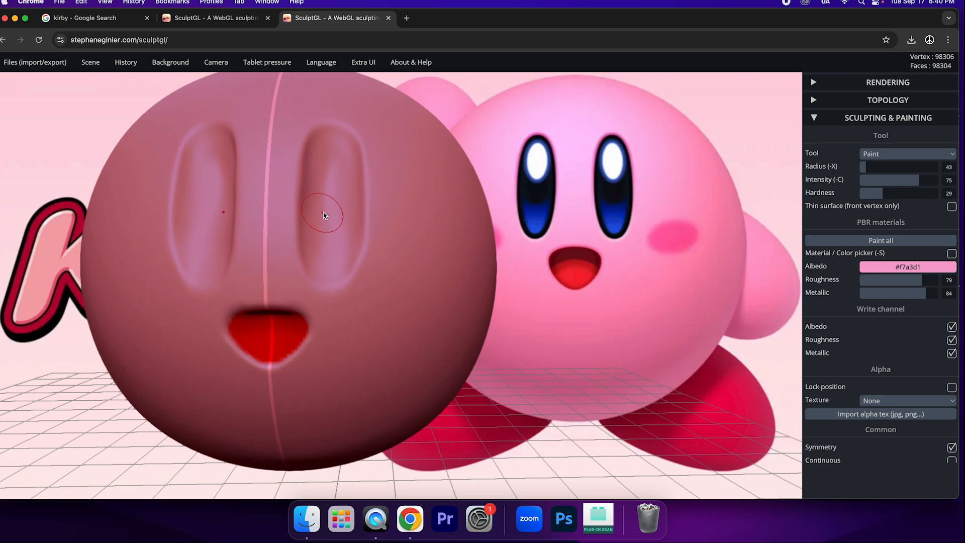
scroll(324, 216, down, 5)
scroll(728, 216, down, 1)
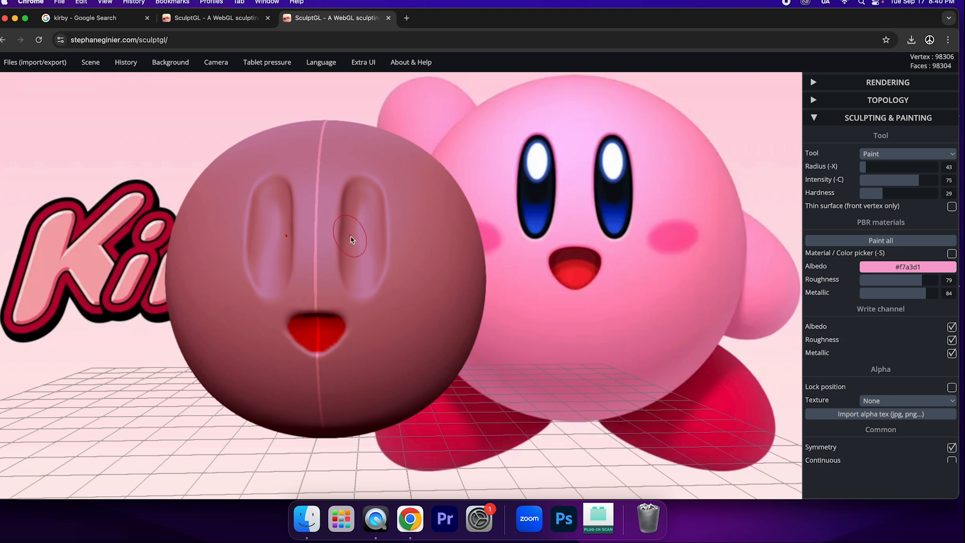
click(873, 265)
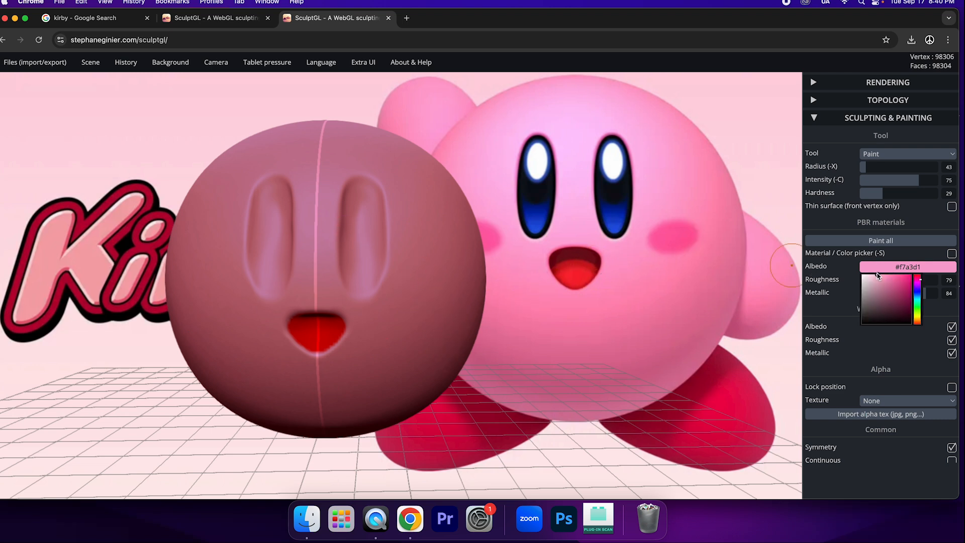
click(892, 281)
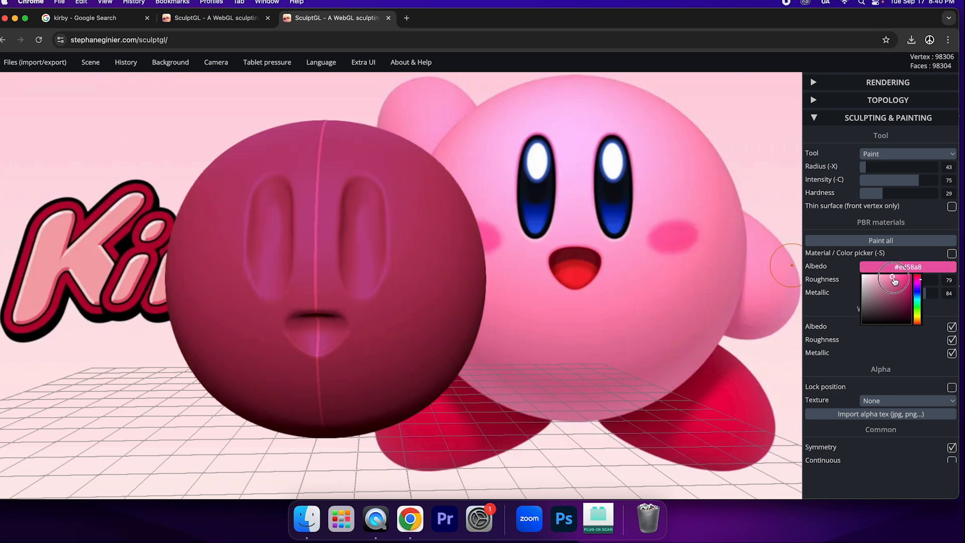
drag(893, 278, 897, 277)
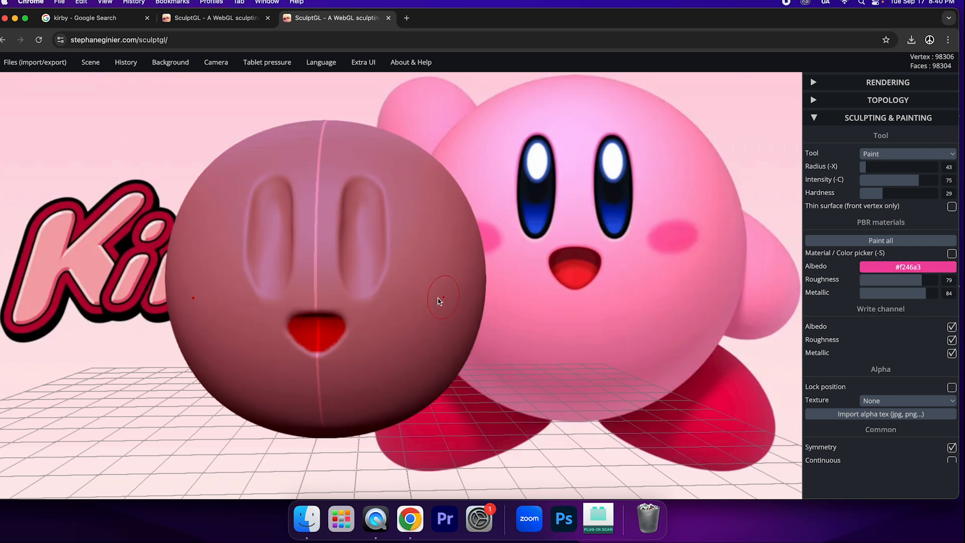
drag(868, 171, 861, 167)
scroll(392, 347, up, 5)
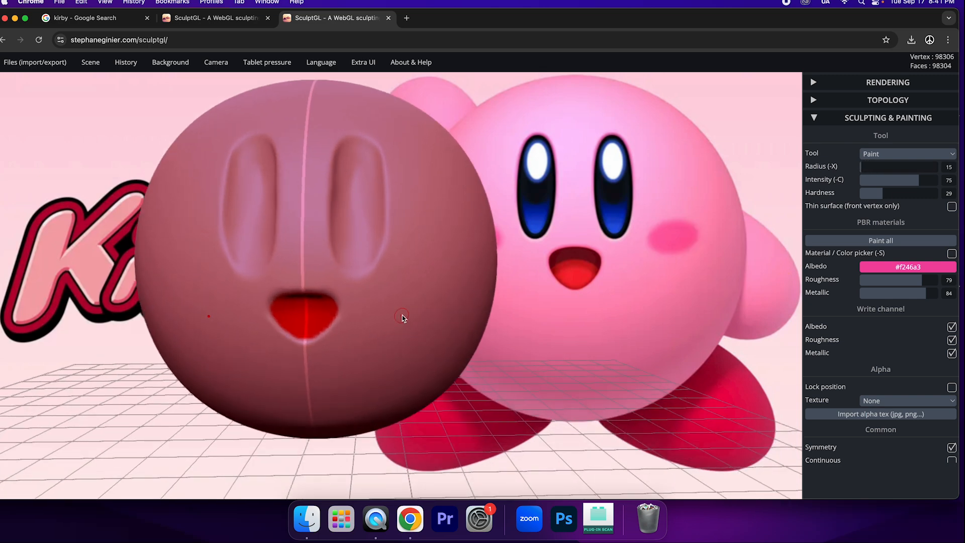
mouse_move(412, 273)
mouse_down()
mouse_move(425, 259)
mouse_move(402, 263)
mouse_move(407, 274)
mouse_move(435, 265)
mouse_move(401, 267)
mouse_move(430, 266)
mouse_move(419, 264)
mouse_move(431, 251)
mouse_move(409, 254)
mouse_move(397, 271)
mouse_move(433, 265)
mouse_move(416, 259)
mouse_move(427, 265)
mouse_move(428, 256)
mouse_up()
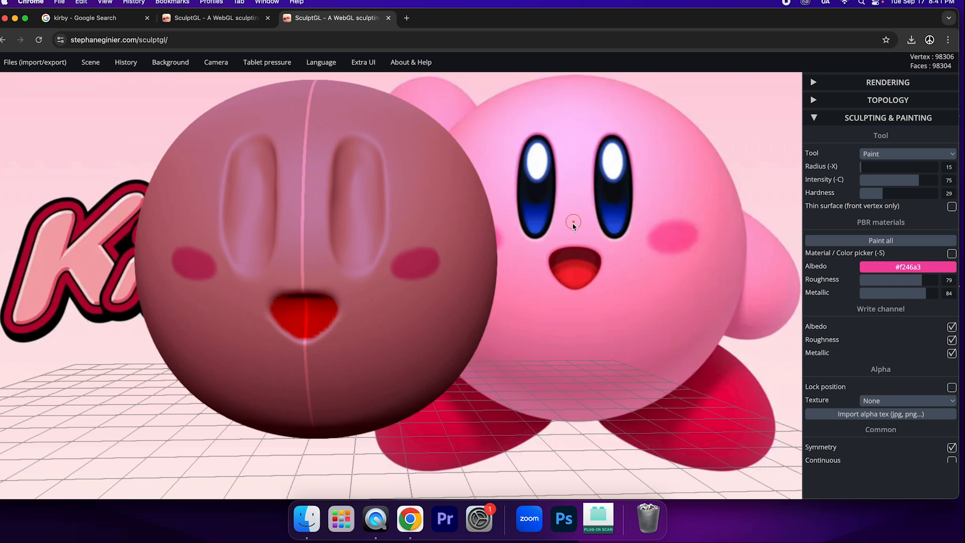
- Use the Transform tool to move the painted head along the X axis, away from the scene's center
click(875, 149)
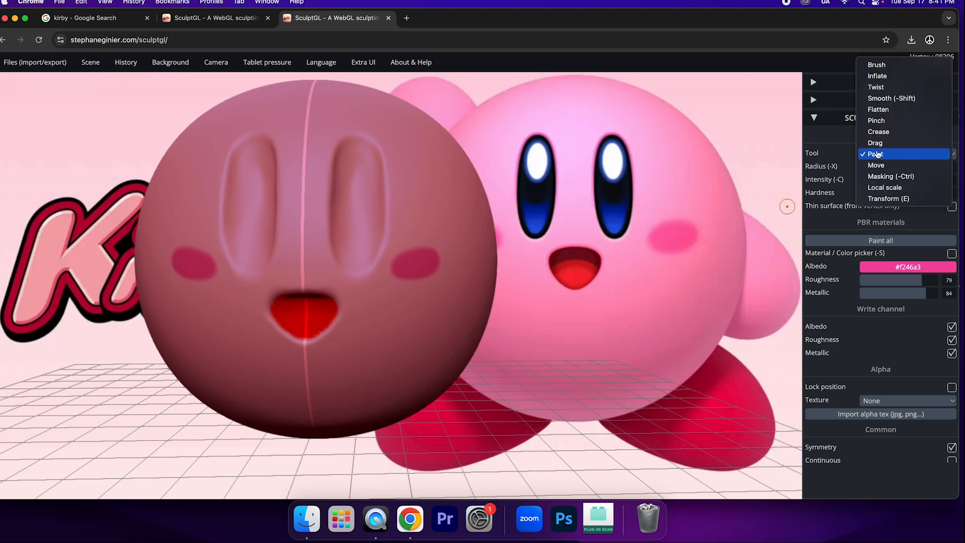
click(896, 200)
scroll(370, 187, down, 10)
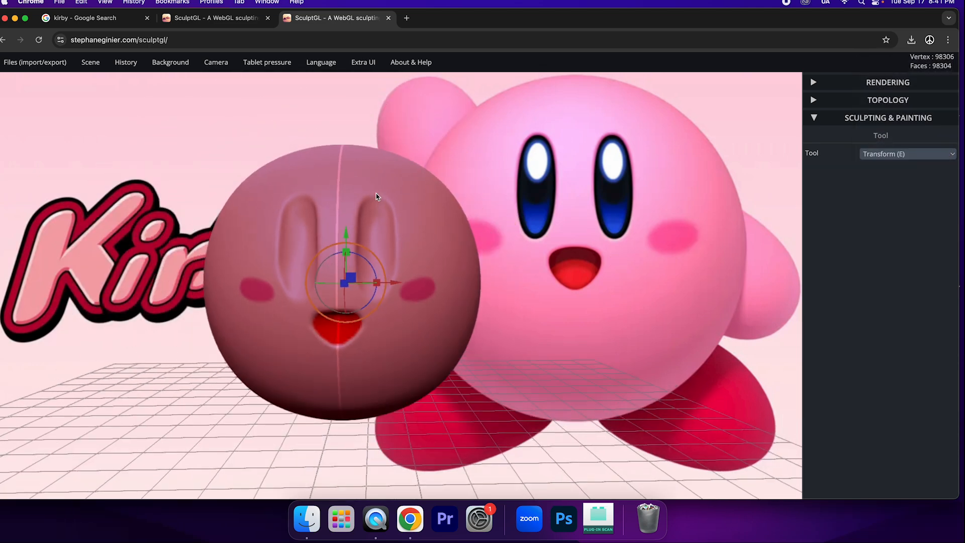
drag(390, 282, 610, 317)
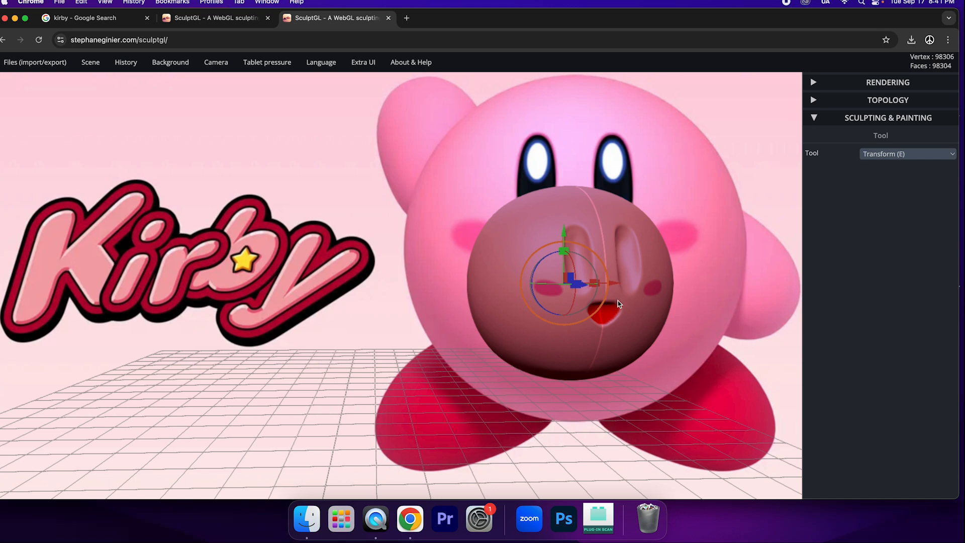
mouse_move(615, 285)
mouse_down()
mouse_move(487, 295)
mouse_move(640, 295)
mouse_move(631, 296)
mouse_up()
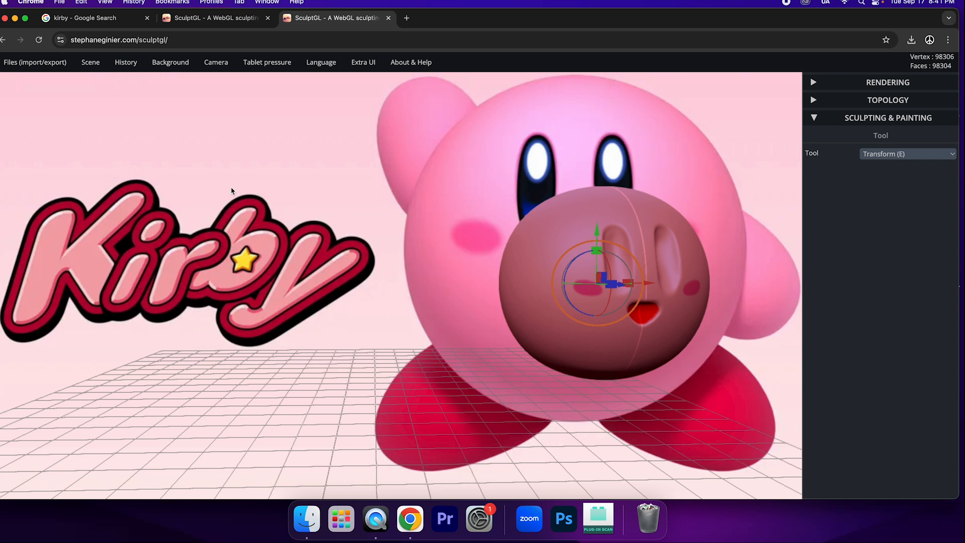
- Add a new sphere to the scene and save the whole scene in SculptGL .sgl format
mouse_move(93, 64)
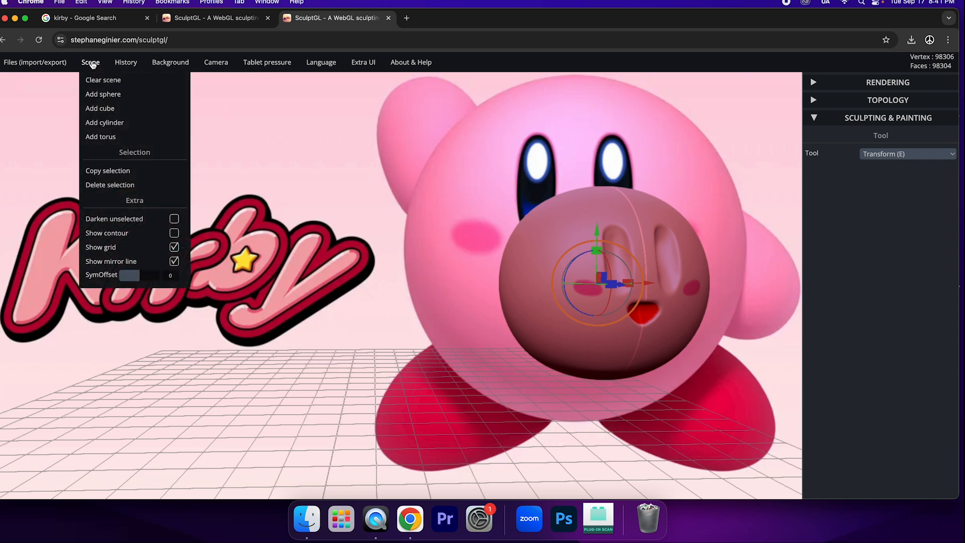
click(105, 94)
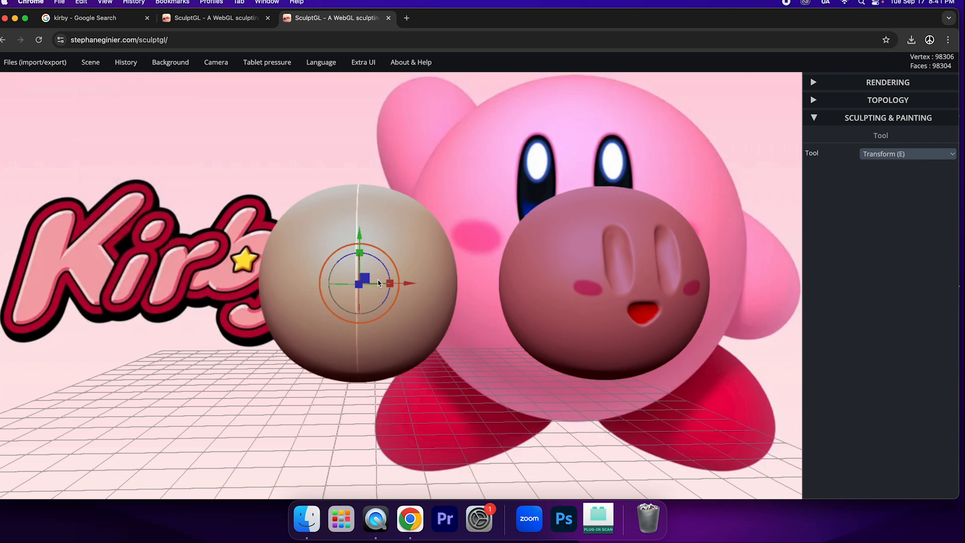
mouse_move(47, 69)
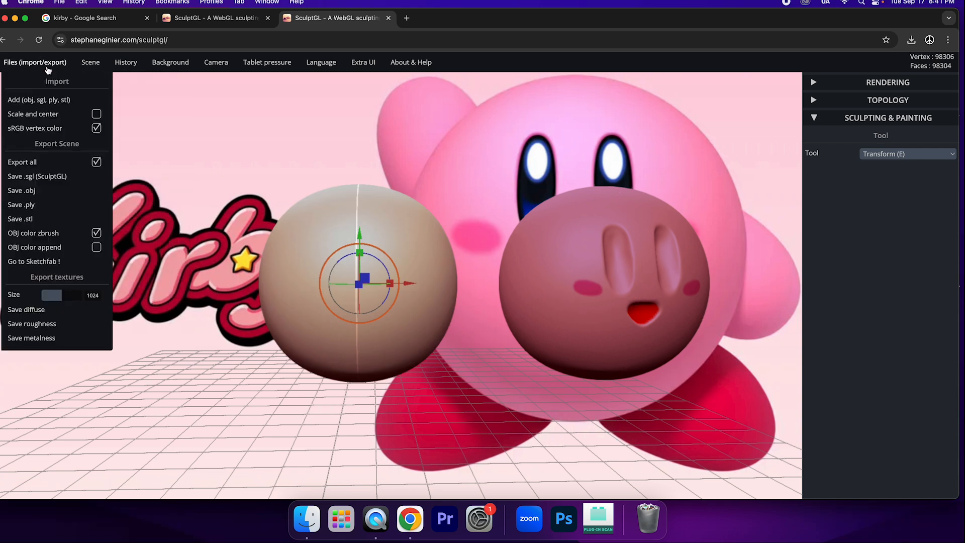
click(54, 177)
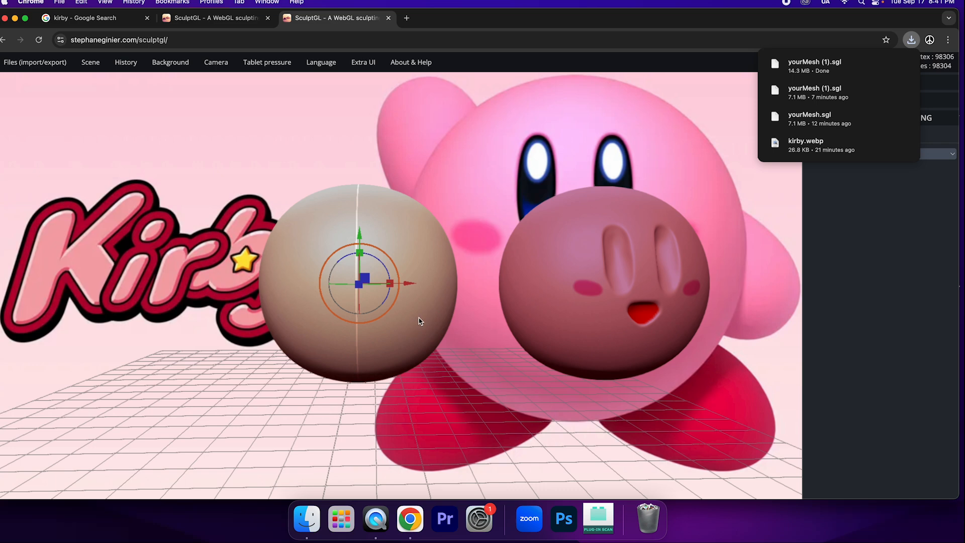
- Scale the new sphere down into a narrow, upright ellipsoid and position it beside the head along the X axis
scroll(421, 322, down, 3)
scroll(421, 321, up, 5)
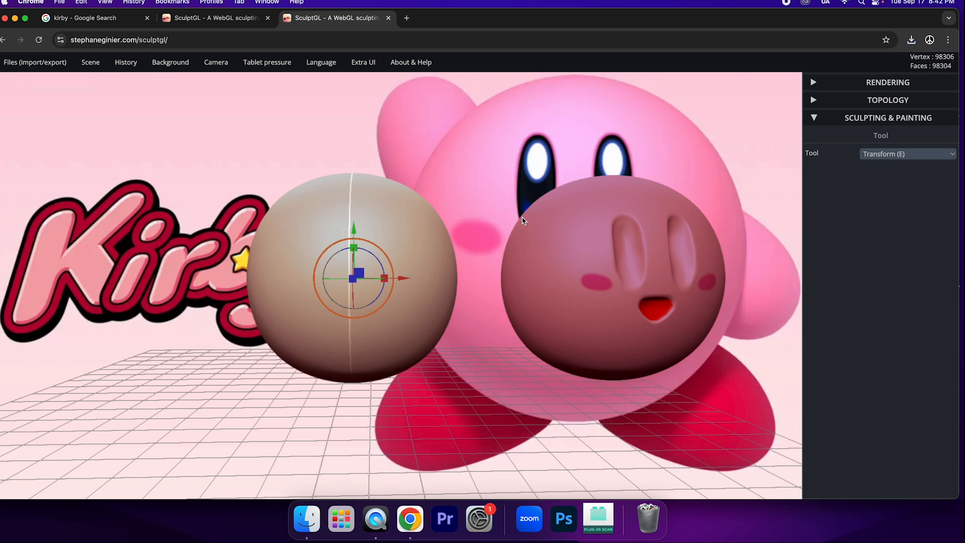
drag(462, 244, 420, 323)
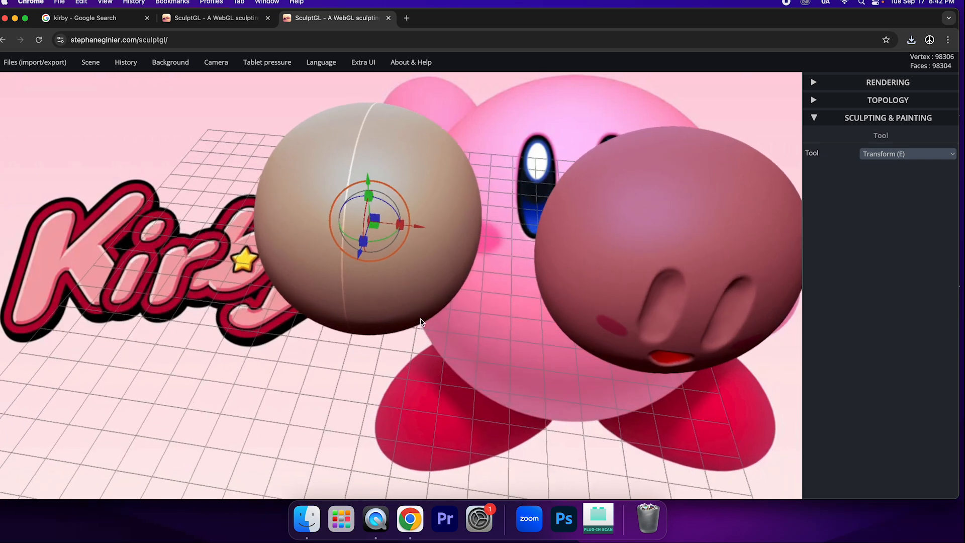
drag(439, 247, 387, 216)
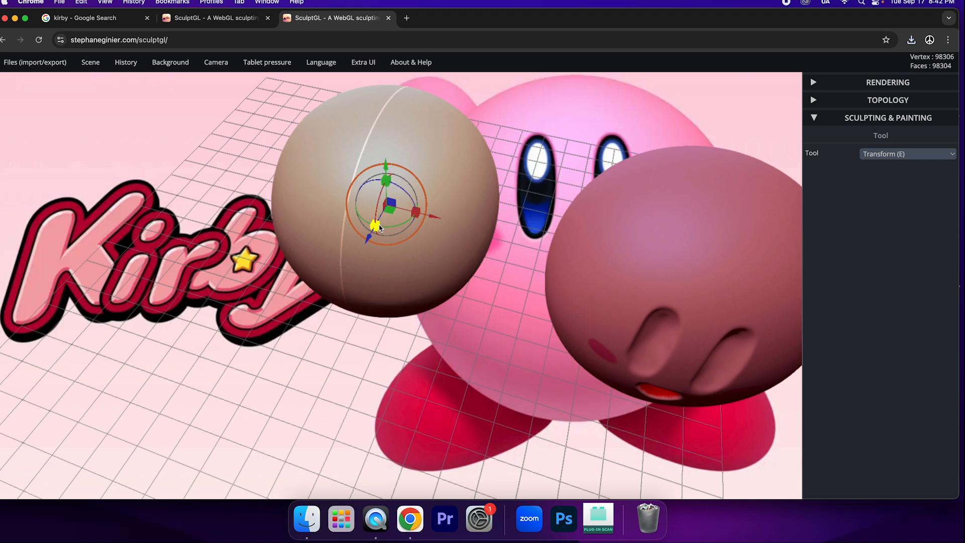
drag(376, 225, 436, 312)
drag(372, 274, 296, 281)
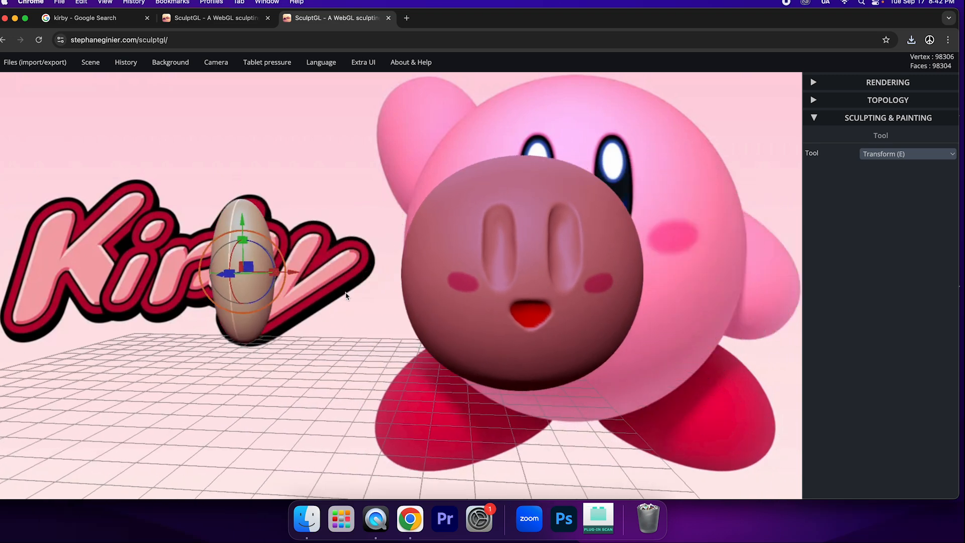
drag(298, 273, 335, 272)
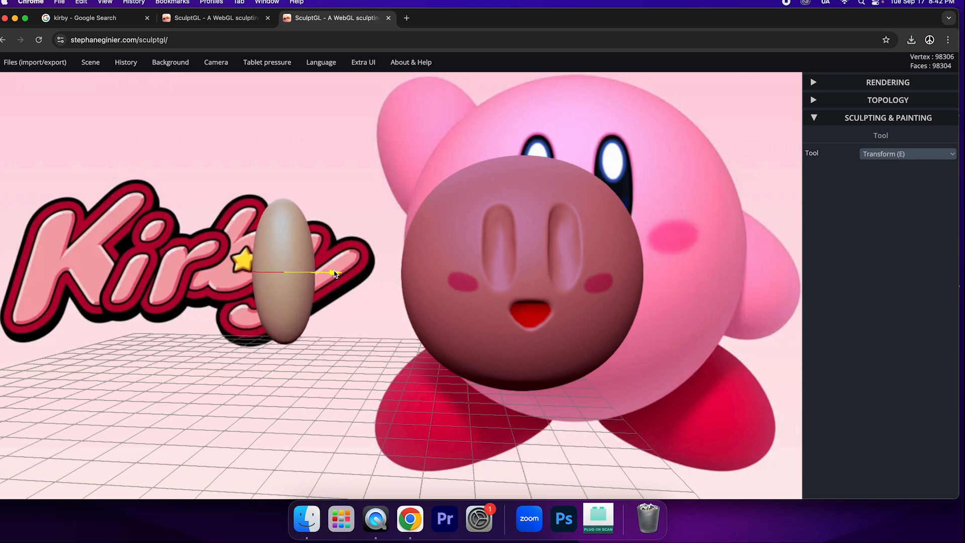
- Switch to the top view and move the ellipsoid in front of the head, near the first eye socket
mouse_move(218, 62)
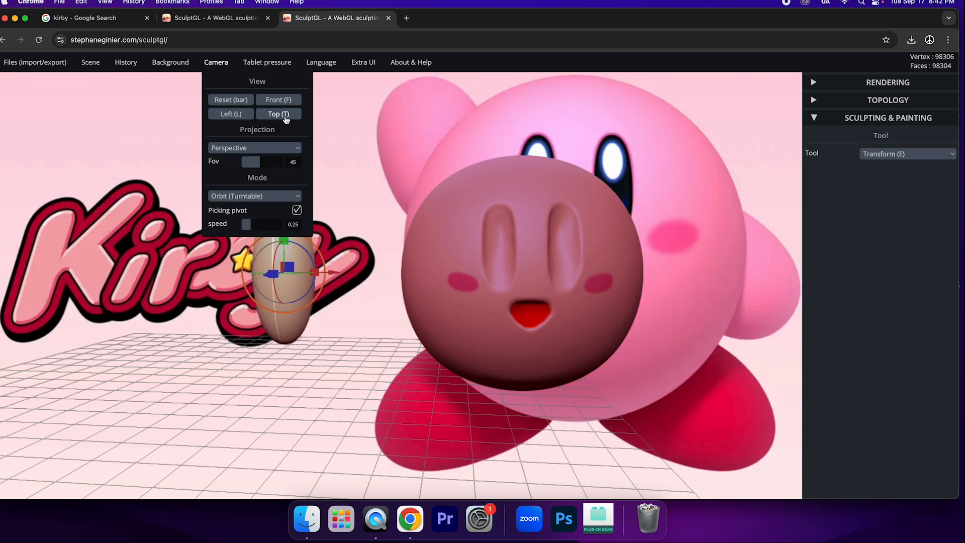
click(285, 115)
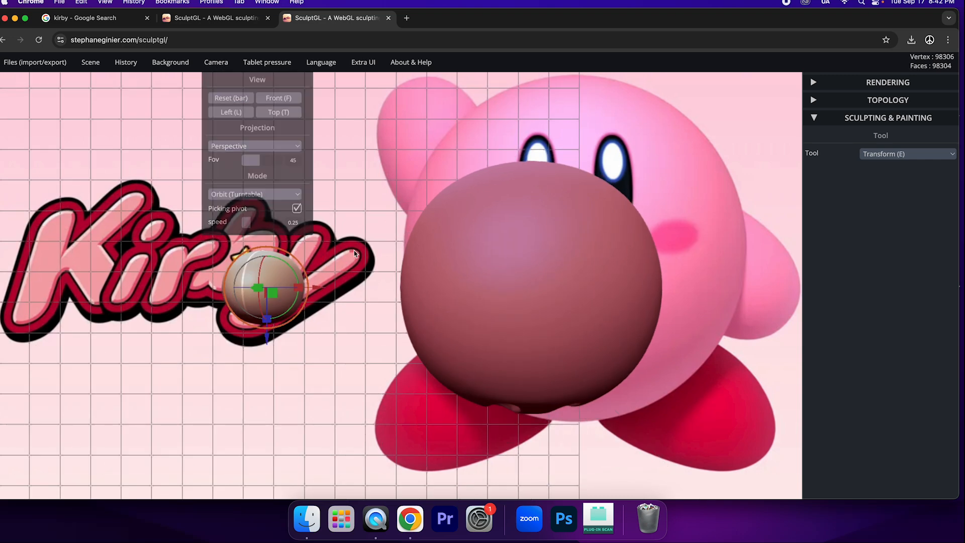
middle_drag(450, 310, 387, 235)
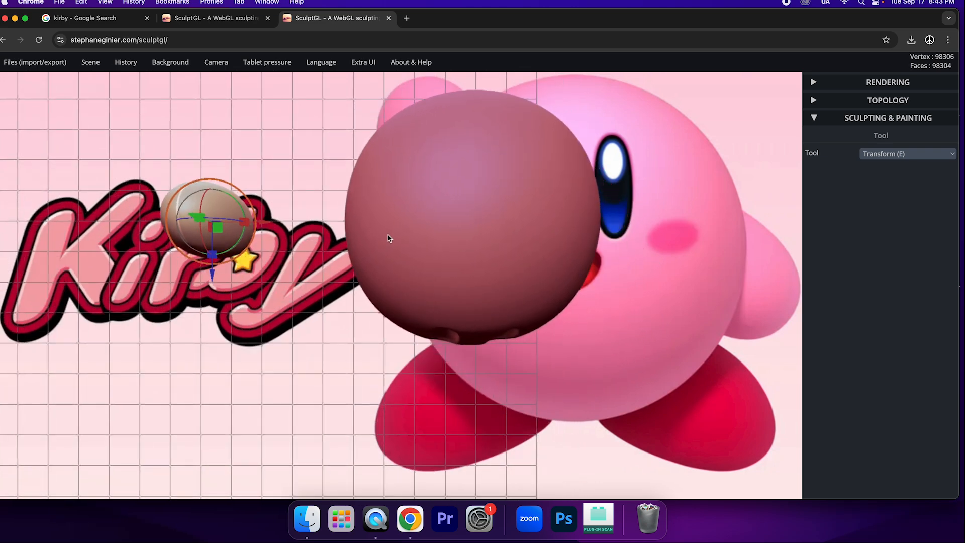
drag(217, 277, 224, 367)
drag(266, 319, 493, 320)
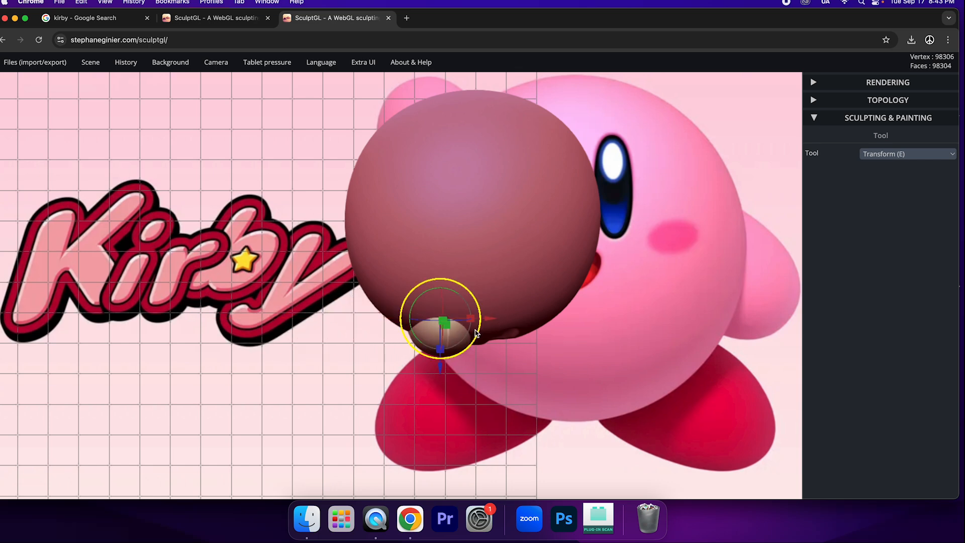
drag(471, 385, 336, 309)
- Scale the ellipsoid down and sink it into the first eye socket of the head
drag(363, 214, 363, 189)
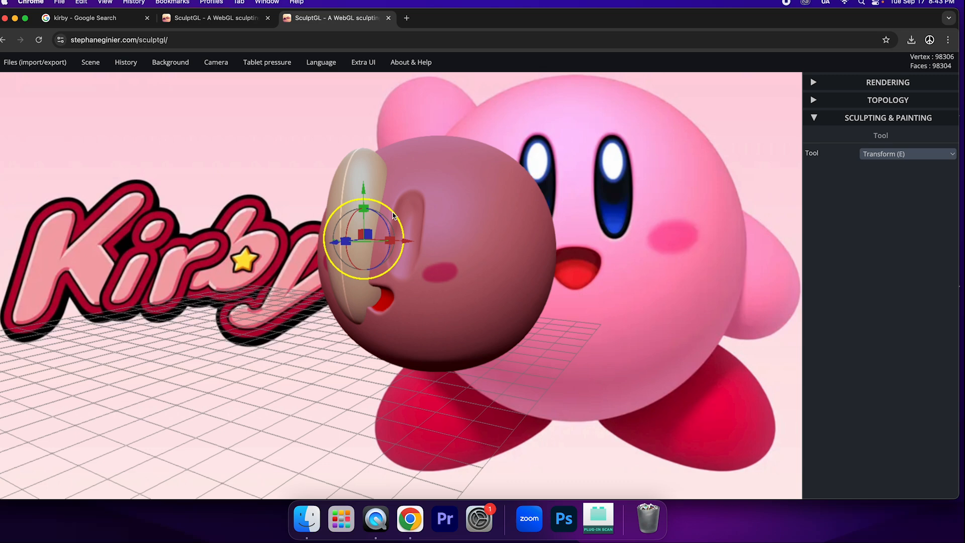
drag(402, 226, 382, 224)
right_drag(333, 278, 374, 261)
drag(362, 189, 362, 197)
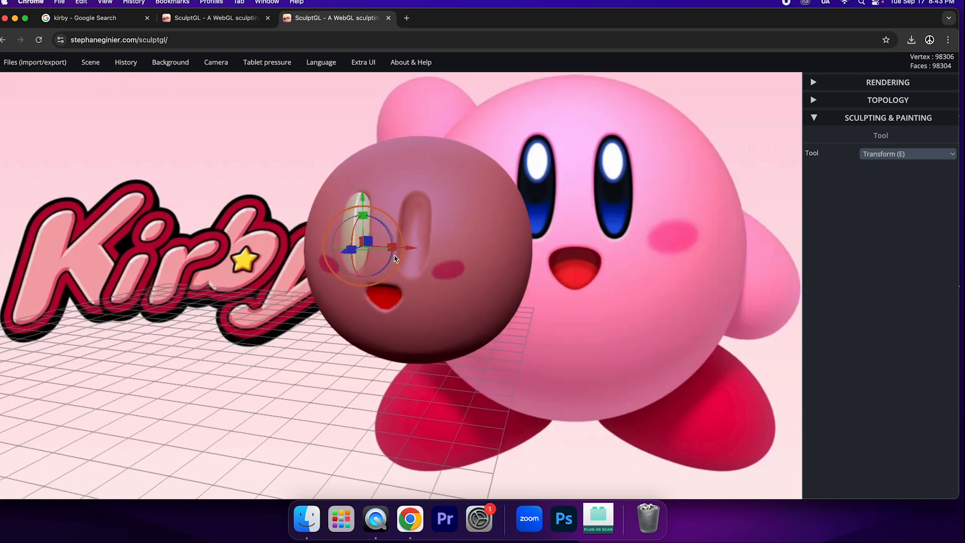
drag(396, 258, 399, 261)
drag(362, 198, 363, 198)
right_drag(359, 283, 387, 254)
drag(380, 245, 385, 246)
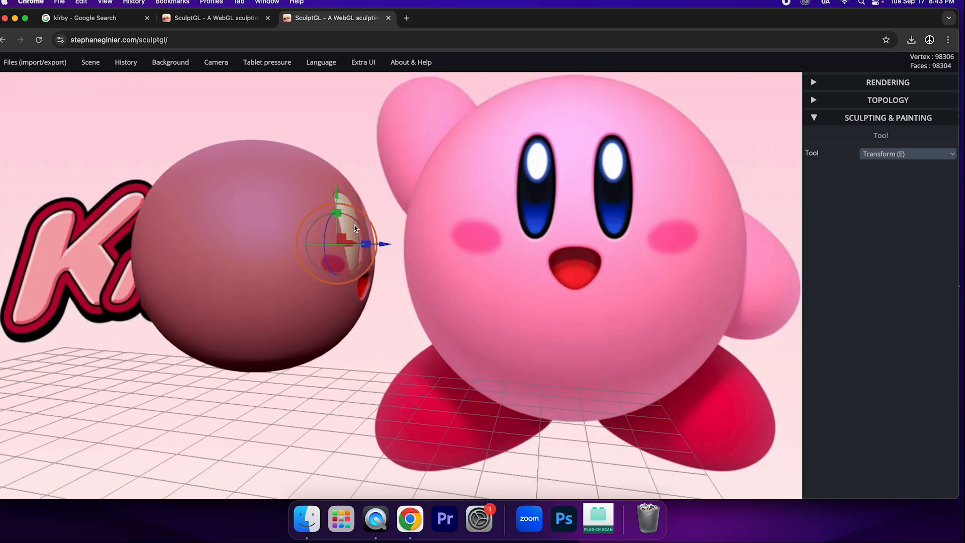
- Rotate the eye ellipsoid to follow the head's curvature, checking its fit from the side
scroll(357, 238, down, 5)
scroll(357, 239, up, 3)
scroll(357, 242, up, 3)
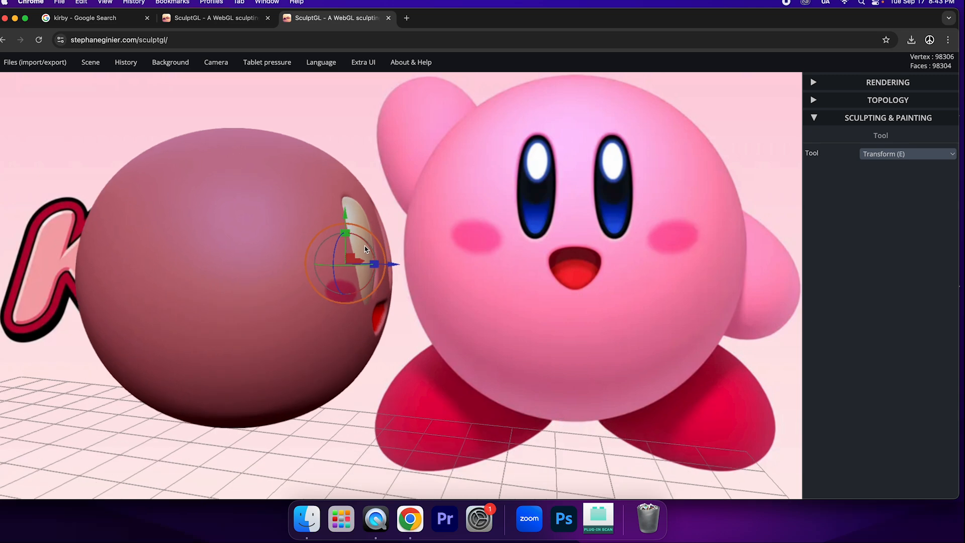
scroll(372, 247, down, 2)
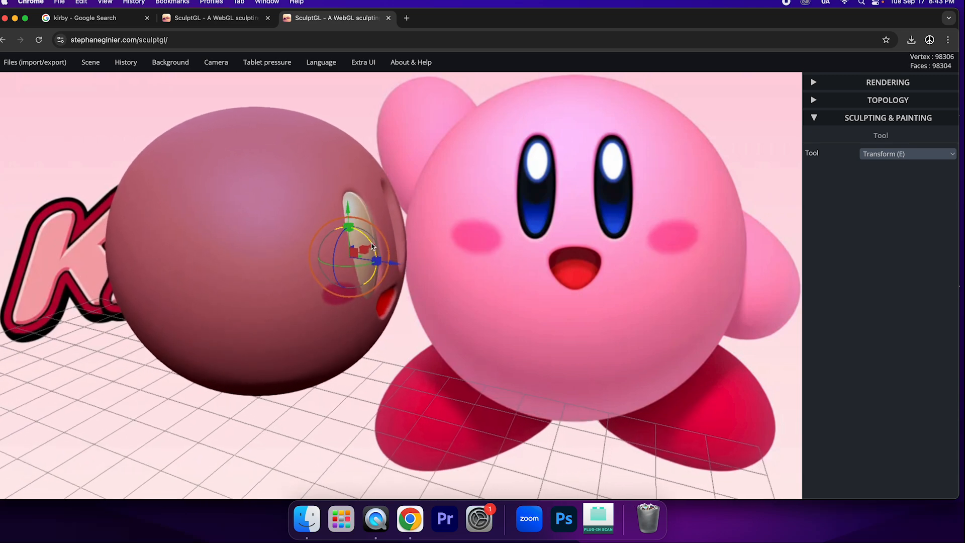
drag(373, 250, 373, 247)
drag(413, 285, 431, 248)
drag(370, 249, 372, 252)
drag(409, 279, 296, 309)
drag(395, 295, 395, 294)
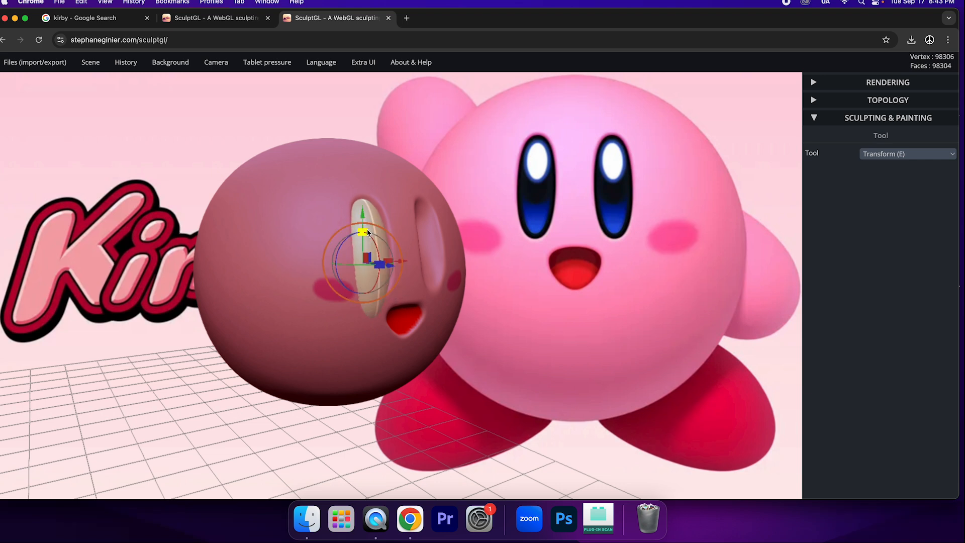
- Fine-tune the eye ellipsoid's height, tilt and depth so that it fills the socket
drag(362, 219, 365, 209)
drag(391, 281, 392, 280)
drag(362, 220, 363, 207)
mouse_move(408, 271)
mouse_down()
mouse_move(420, 271)
mouse_move(408, 253)
mouse_up()
right_drag(408, 254, 368, 256)
drag(376, 259, 378, 259)
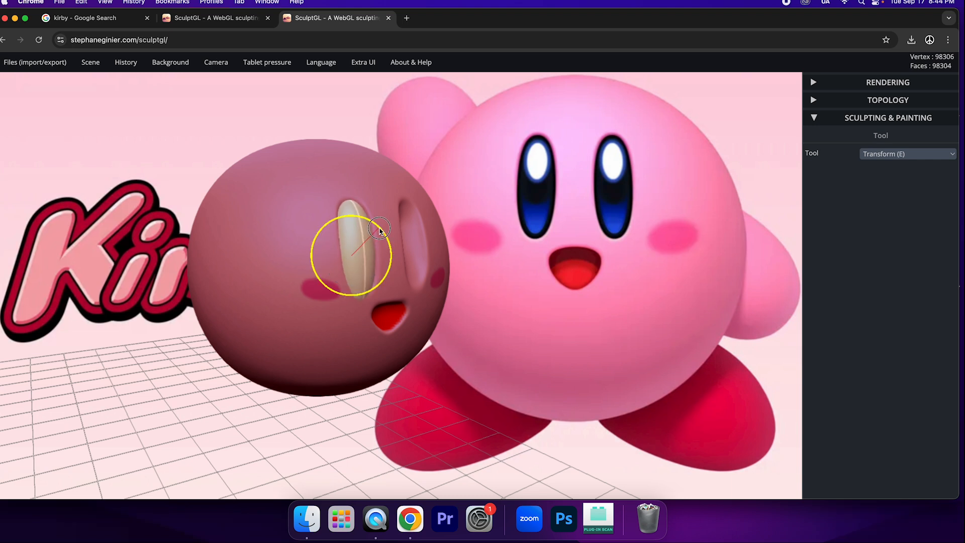
drag(352, 210, 352, 209)
right_drag(402, 256, 350, 266)
drag(395, 250, 398, 251)
drag(472, 297, 399, 287)
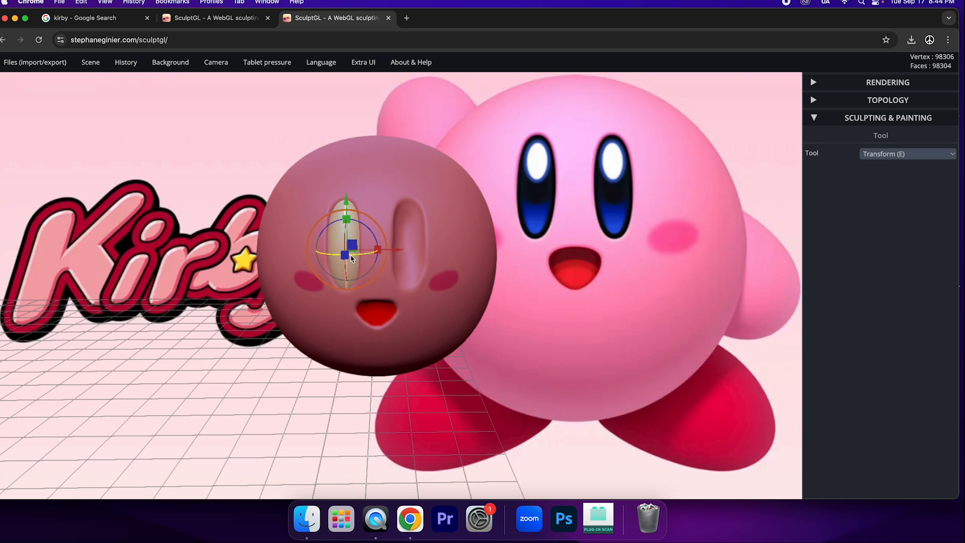
- Choose the Paint tool, set the albedo to #030001 and paint the entire eye ellipsoid black
scroll(351, 258, up, 6)
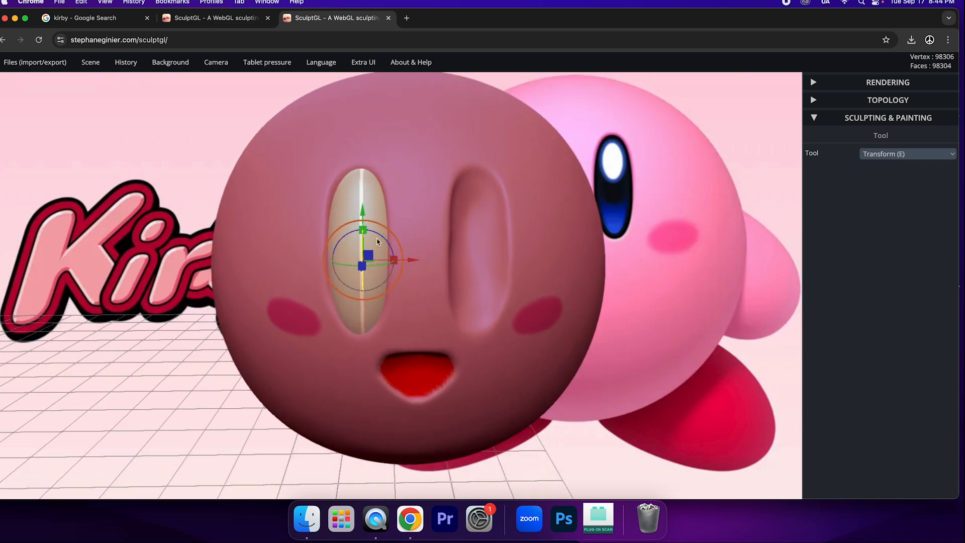
click(903, 153)
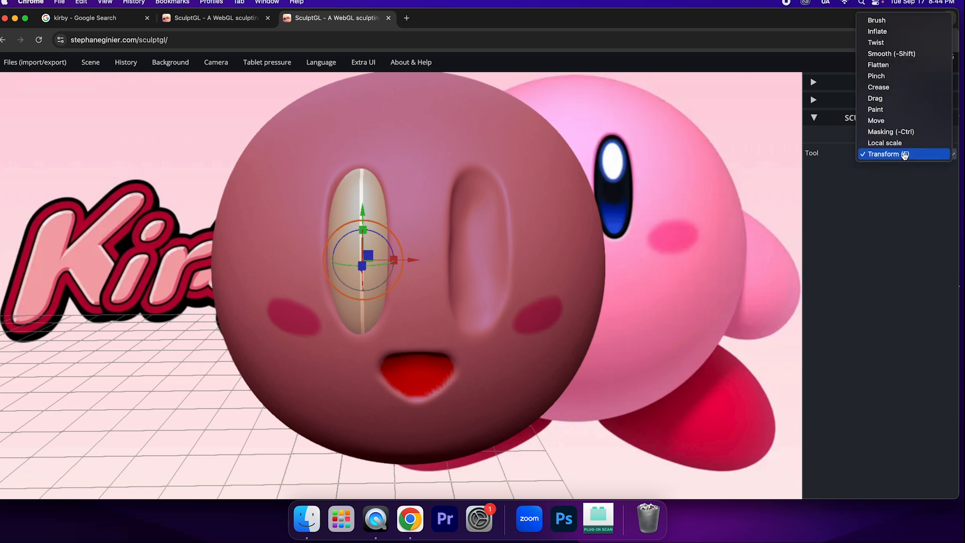
click(892, 114)
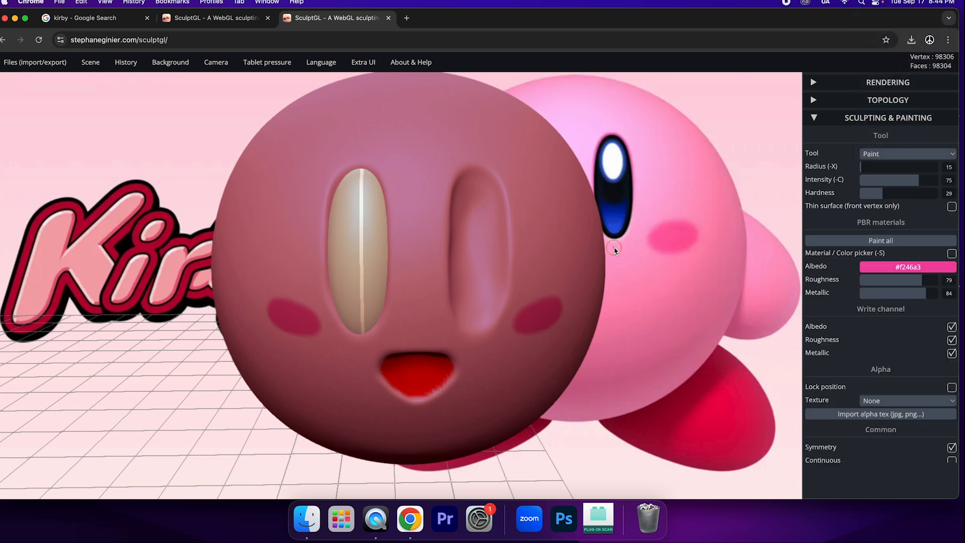
click(900, 266)
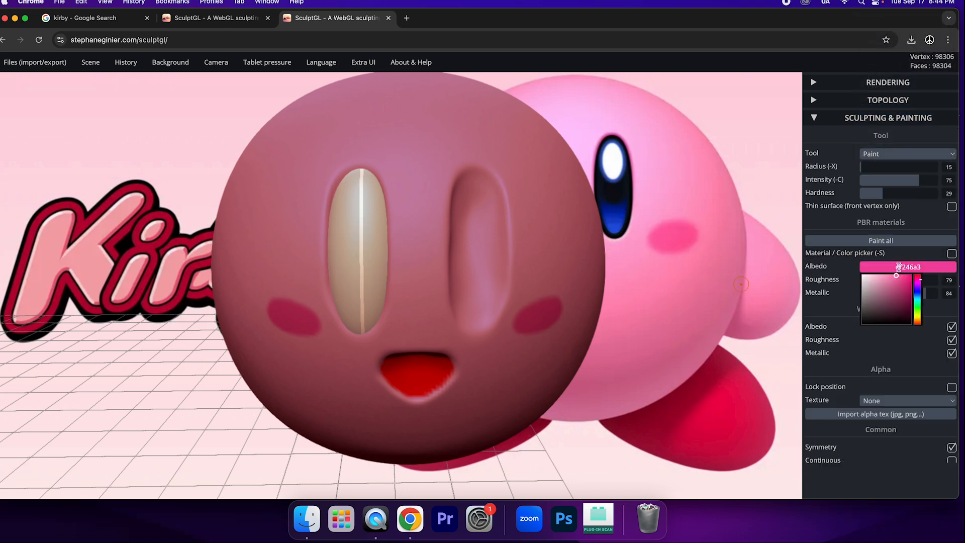
drag(903, 294, 902, 323)
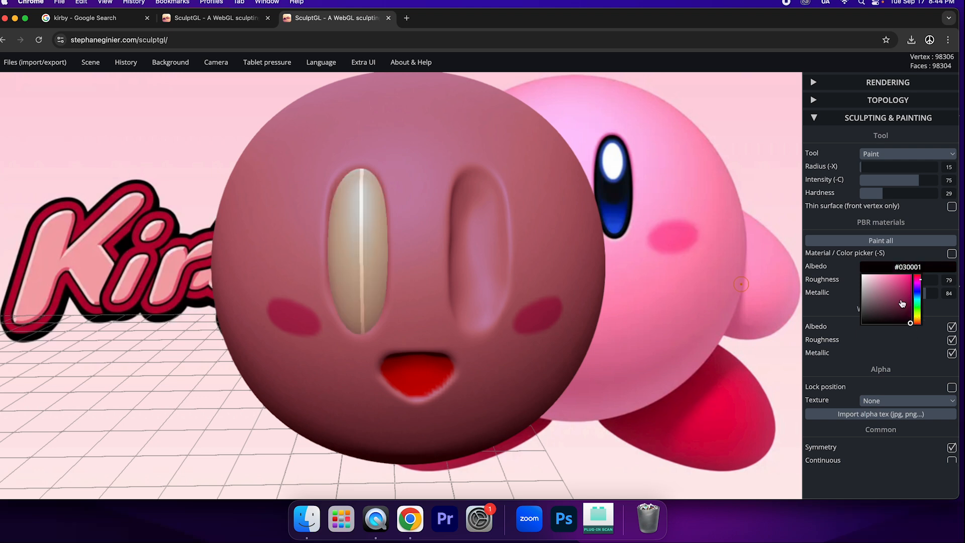
click(891, 241)
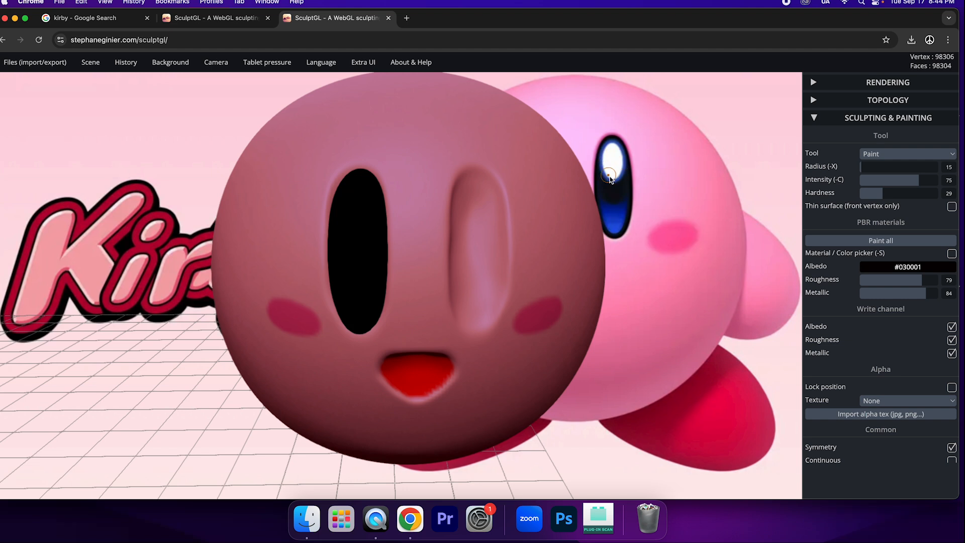
- Set the albedo to #183bf2 and paint a blue oval in the upper part of the black eye
click(895, 263)
click(916, 292)
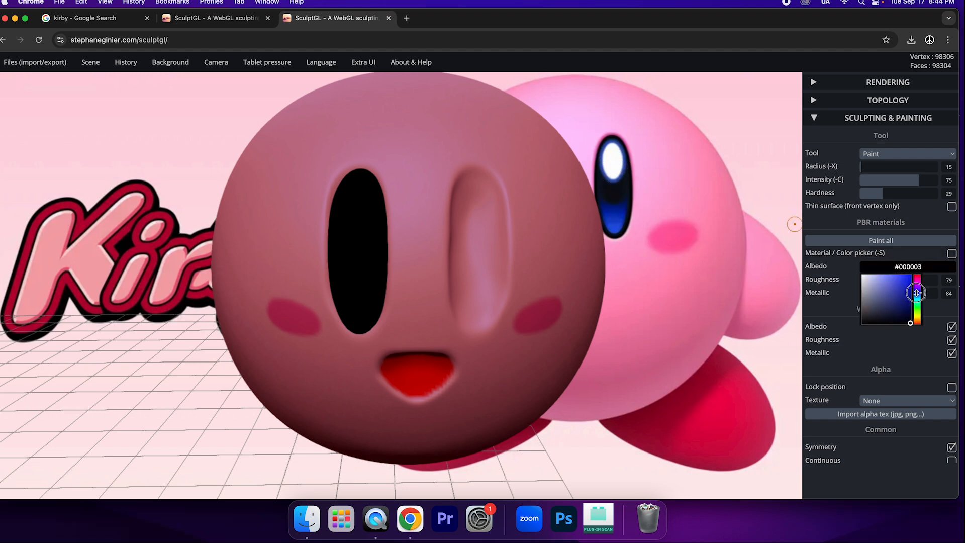
drag(910, 281, 907, 277)
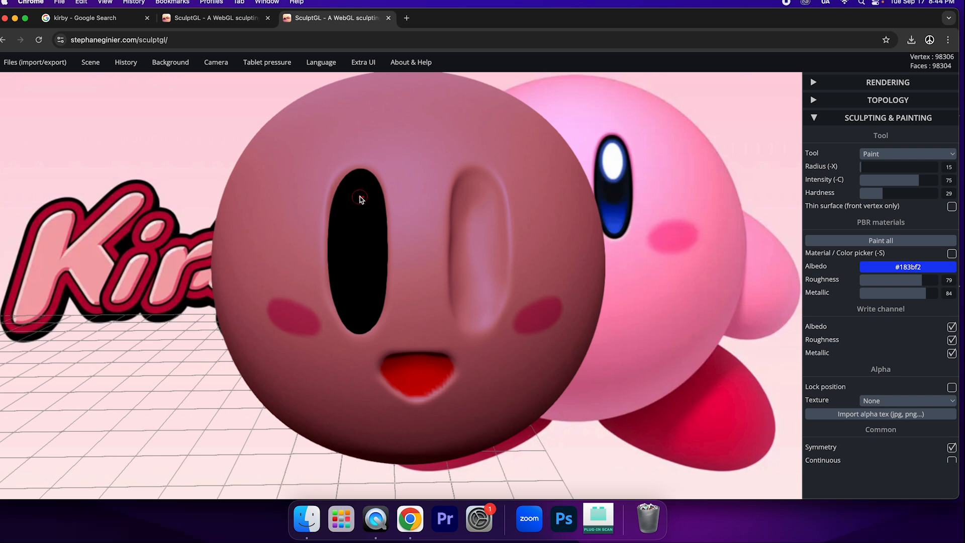
mouse_move(359, 193)
mouse_down()
mouse_move(355, 240)
mouse_move(372, 208)
mouse_move(364, 197)
mouse_move(357, 204)
mouse_move(360, 229)
mouse_move(363, 198)
mouse_up()
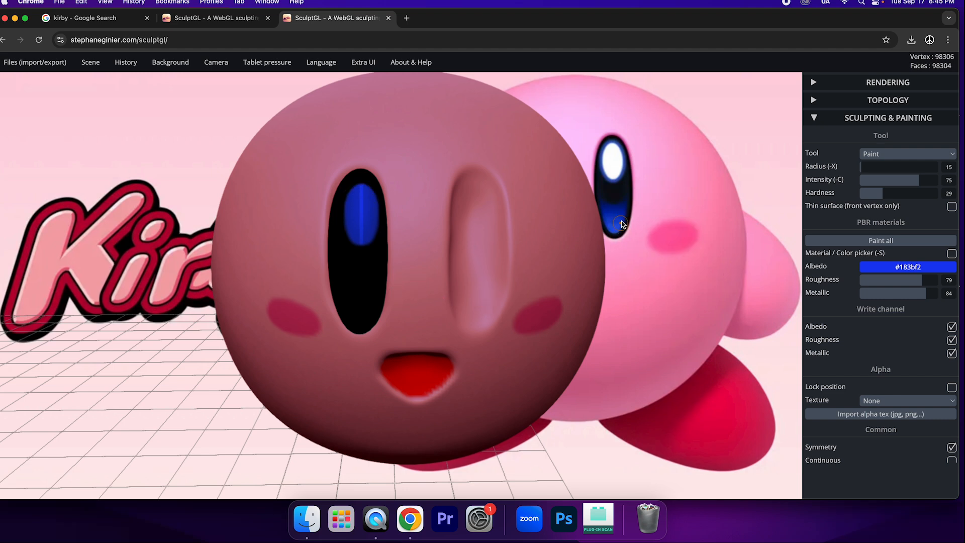
- Paint a blue patch in the lower part of the eye, reducing hardness to 13, then to 4 with intensity 16
mouse_move(360, 320)
mouse_down()
mouse_move(379, 294)
mouse_move(370, 304)
mouse_move(357, 297)
mouse_move(375, 295)
mouse_up()
drag(884, 196, 874, 197)
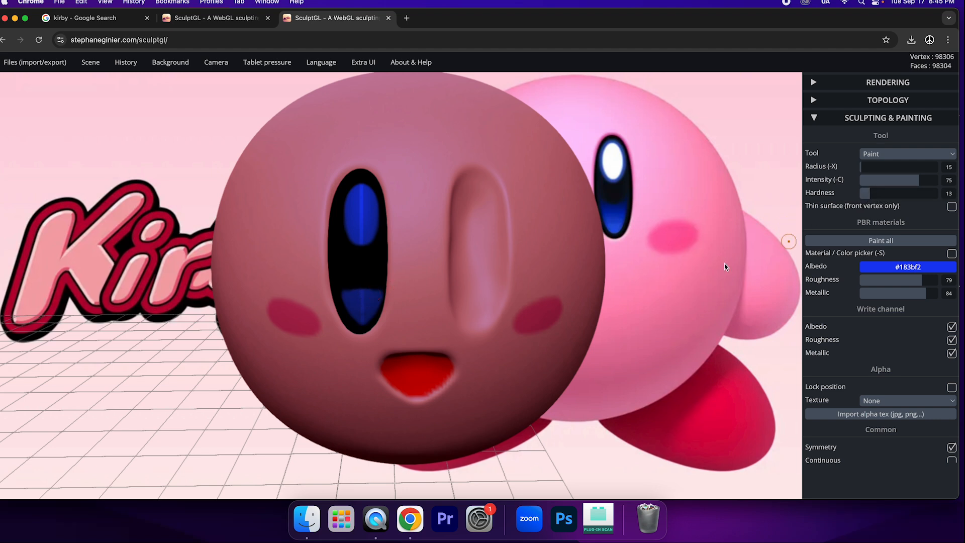
drag(376, 291, 350, 290)
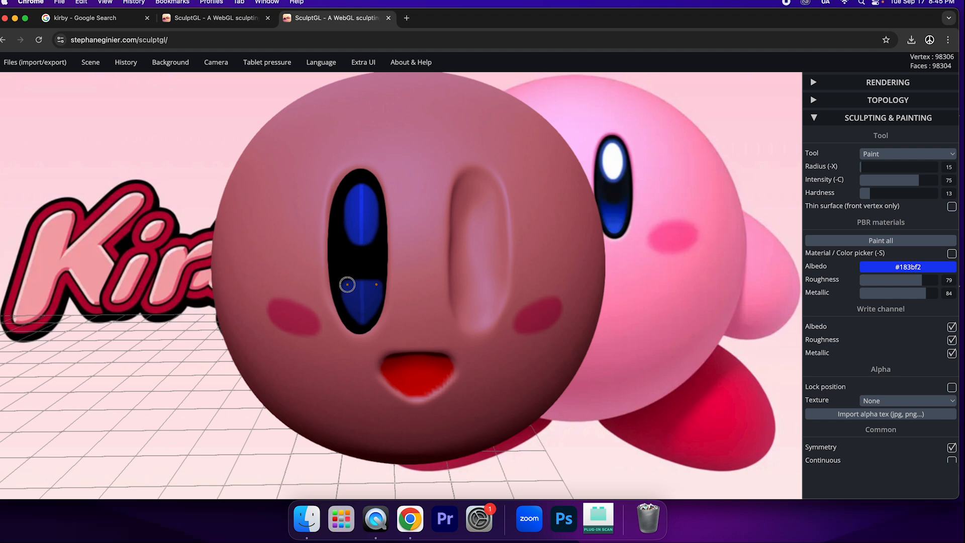
mouse_move(870, 195)
mouse_down()
mouse_move(862, 197)
mouse_move(901, 180)
mouse_move(873, 180)
mouse_up()
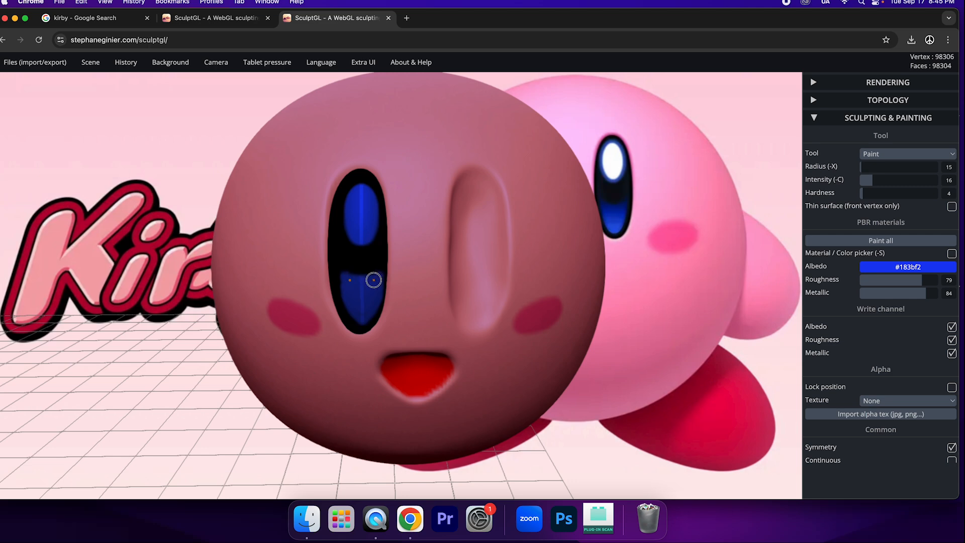
- Lower the intensity to 5 and softly extend the upper edge of the eye's lower blue patch
scroll(365, 280, up, 10)
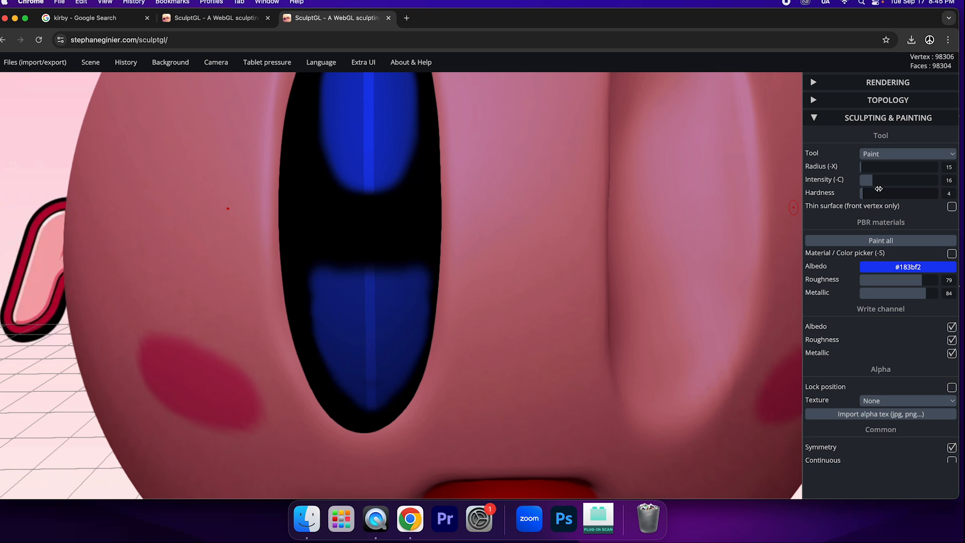
drag(871, 184, 864, 186)
mouse_move(323, 255)
mouse_down()
mouse_move(327, 270)
mouse_move(349, 258)
mouse_move(370, 273)
mouse_move(405, 263)
mouse_move(344, 258)
mouse_move(409, 258)
mouse_move(334, 256)
mouse_move(321, 271)
mouse_move(317, 257)
mouse_move(351, 278)
mouse_move(419, 266)
mouse_move(356, 269)
mouse_move(368, 272)
mouse_up()
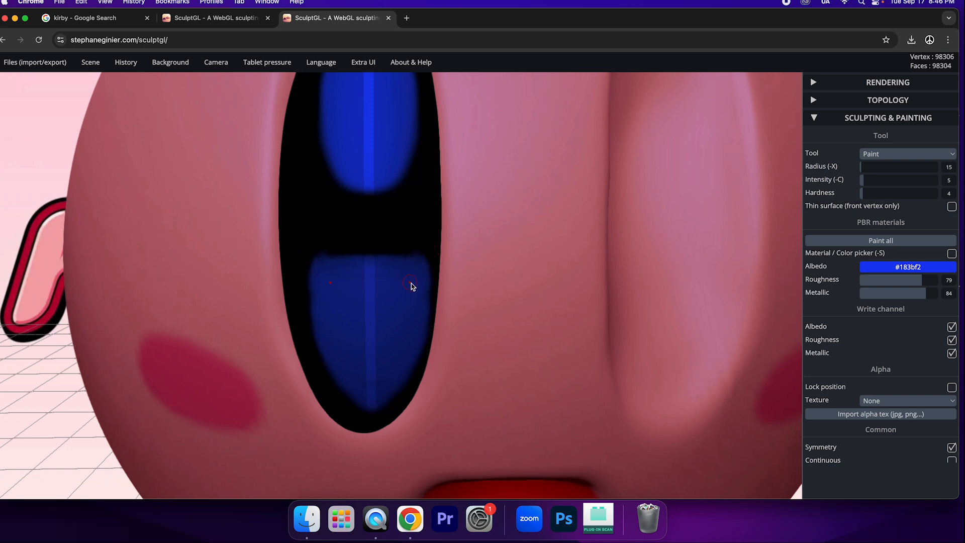
scroll(402, 317, up, 2)
scroll(399, 323, down, 2)
scroll(399, 323, up, 4)
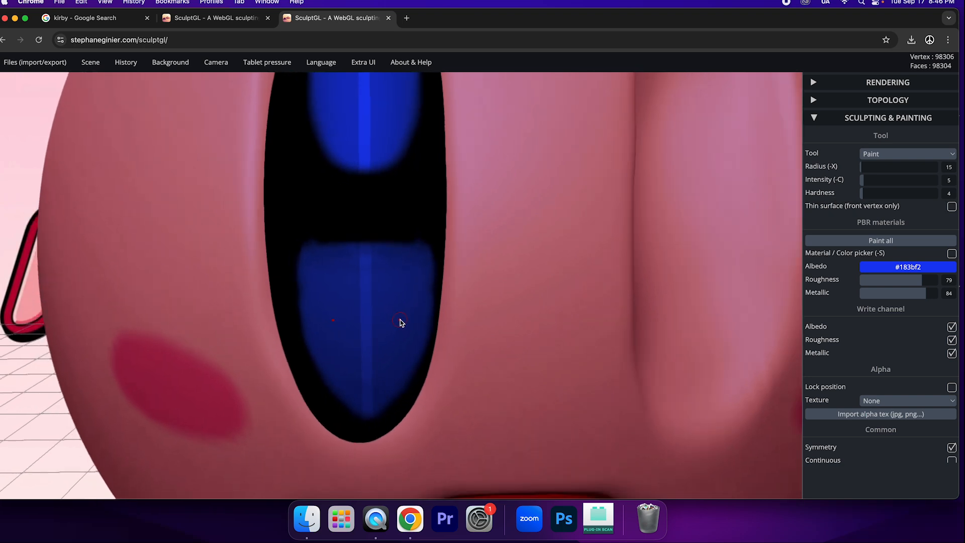
scroll(400, 321, down, 7)
- Set the albedo to #fcfdff and paint faint white strokes inside the upper blue oval of the eye
click(892, 265)
drag(875, 283, 859, 272)
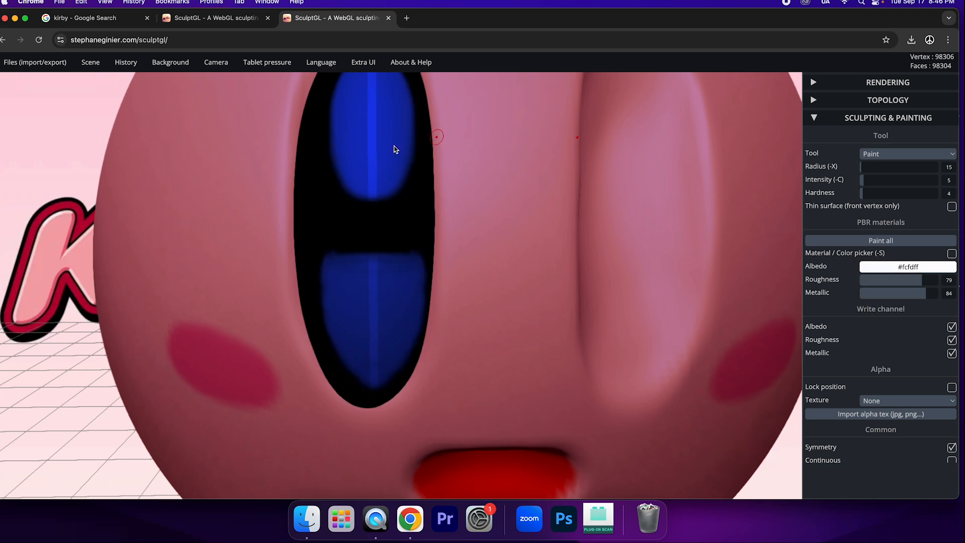
scroll(380, 133, down, 2)
mouse_move(377, 134)
mouse_down()
mouse_move(375, 157)
mouse_move(370, 127)
mouse_move(385, 144)
mouse_up()
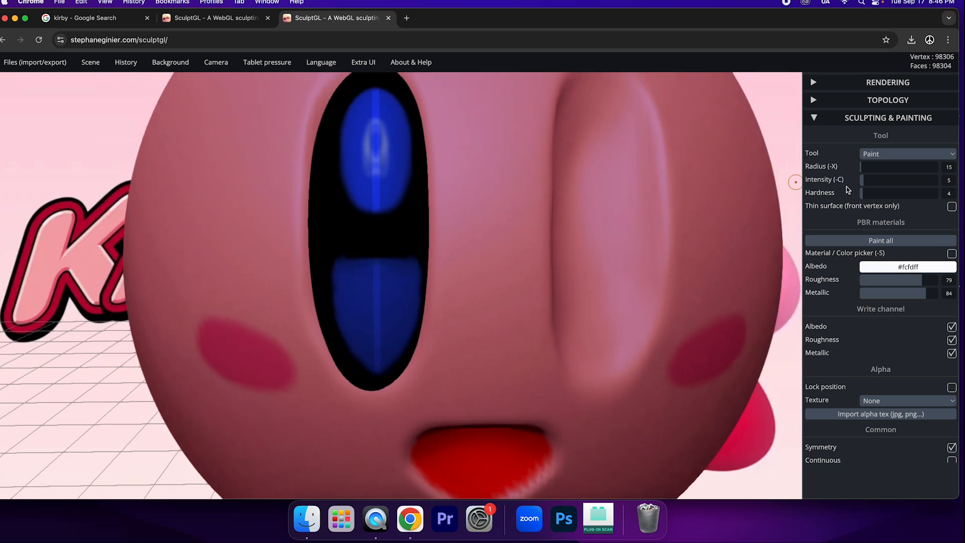
- Set intensity to 100 and hardness to 21, and fill a solid white highlight inside the upper blue oval
drag(864, 183, 946, 182)
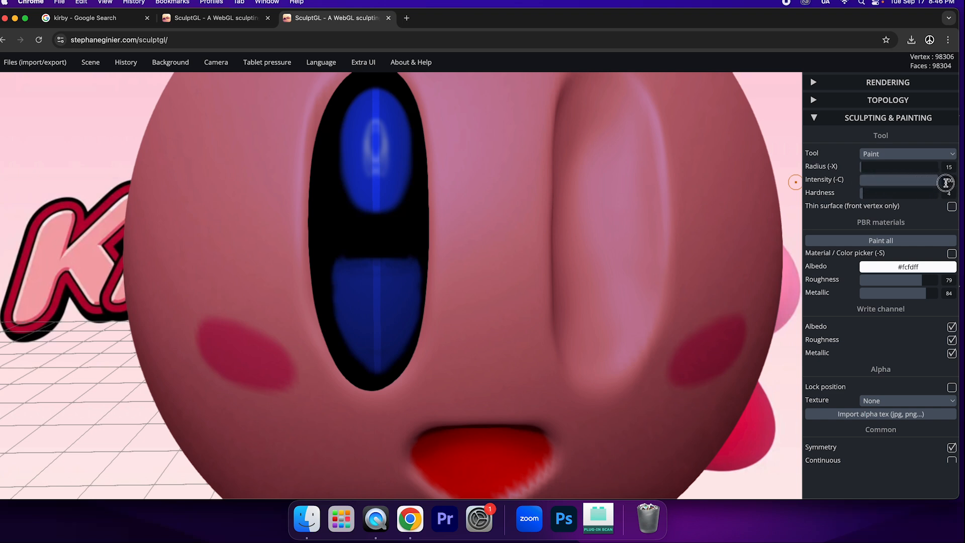
mouse_move(409, 164)
mouse_down()
mouse_move(374, 132)
mouse_move(378, 161)
mouse_move(362, 150)
mouse_move(378, 169)
mouse_move(376, 118)
mouse_move(357, 134)
mouse_move(367, 184)
mouse_move(364, 121)
mouse_move(369, 128)
mouse_up()
drag(861, 193, 877, 193)
drag(376, 175, 376, 142)
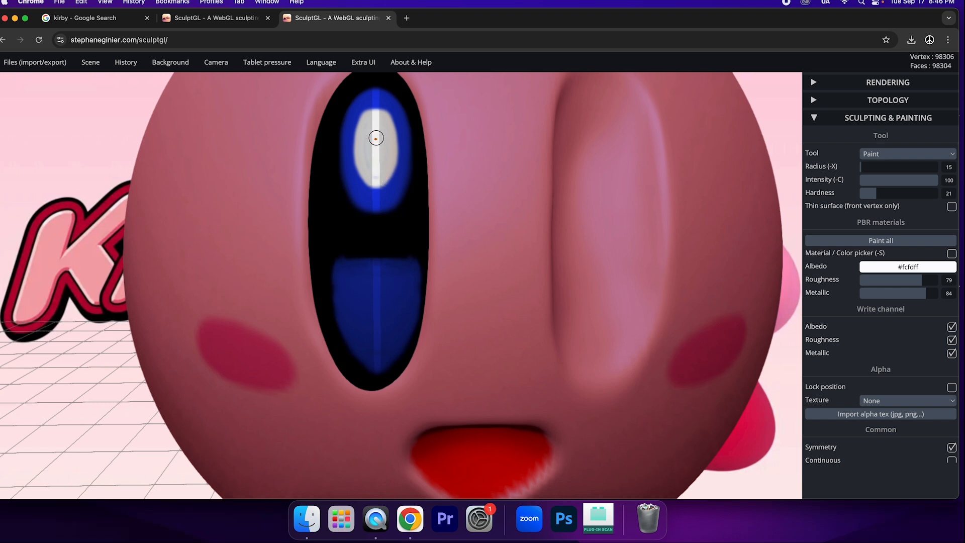
mouse_move(388, 133)
mouse_down()
mouse_move(386, 111)
mouse_move(365, 107)
mouse_move(356, 147)
mouse_move(366, 191)
mouse_up()
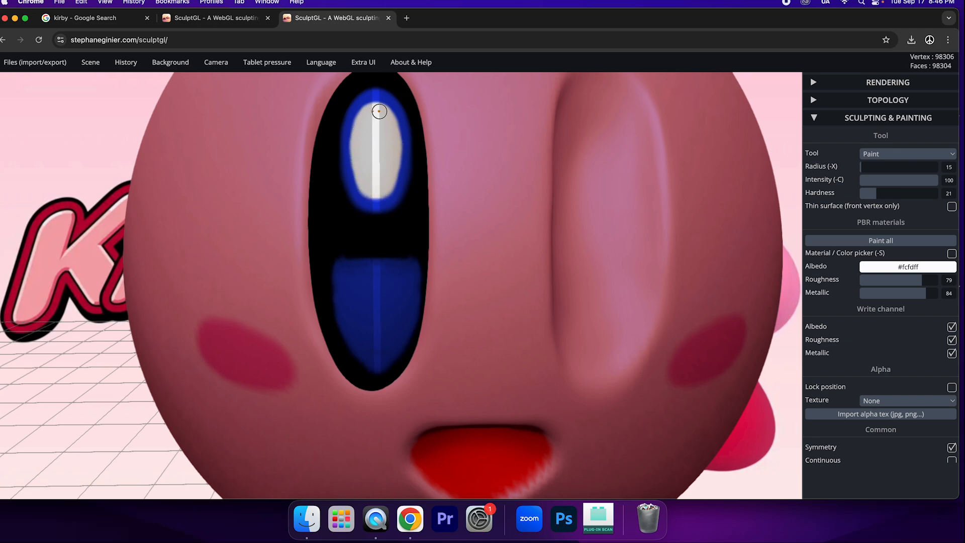
- Set the paint albedo to #000103, intensity to 5, hardness to 1 and radius to 43
scroll(549, 247, down, 10)
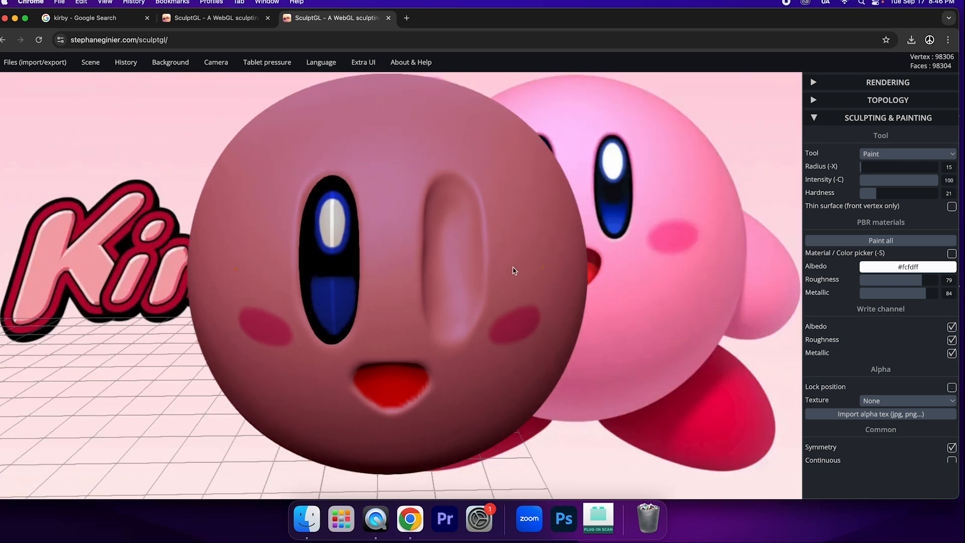
mouse_move(512, 271)
middle_down()
mouse_move(451, 271)
mouse_move(500, 262)
middle_up()
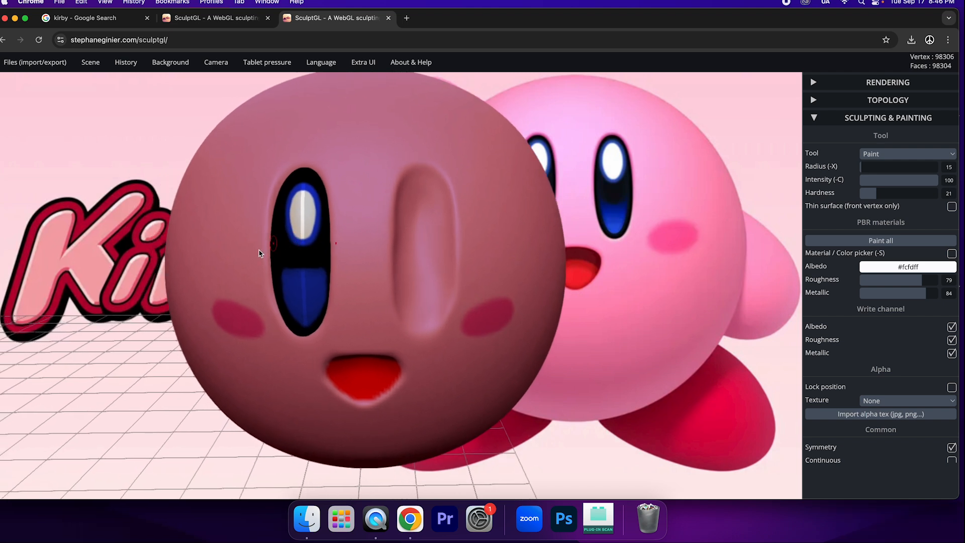
click(876, 269)
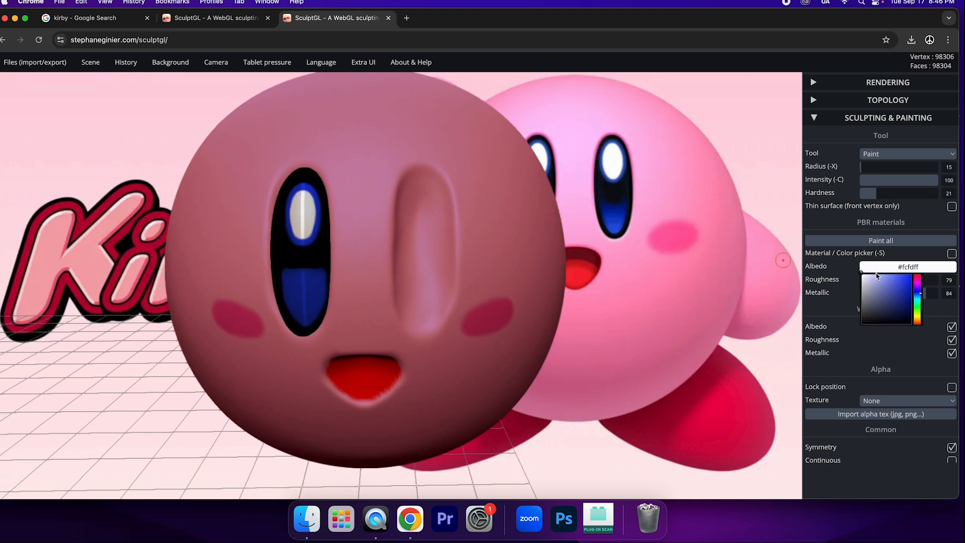
drag(898, 320, 904, 323)
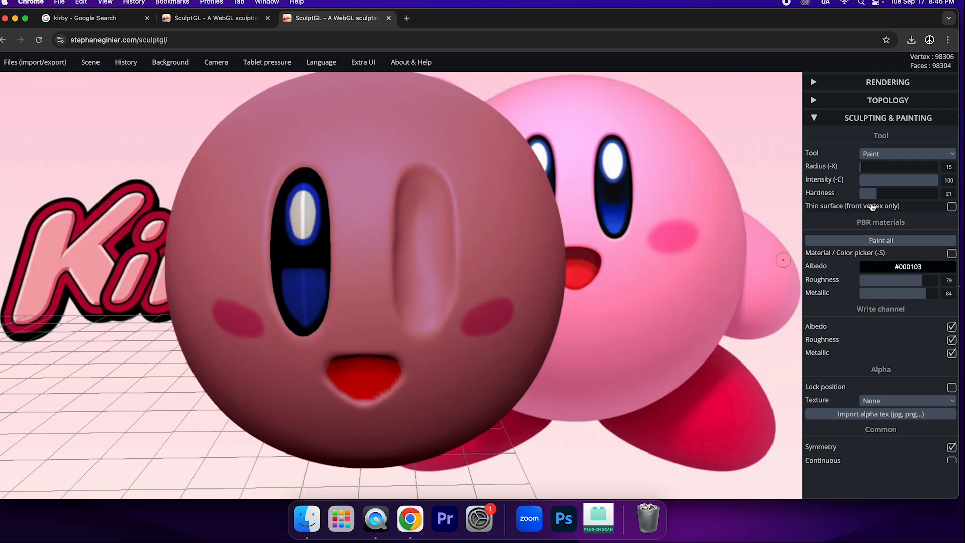
drag(925, 181, 861, 181)
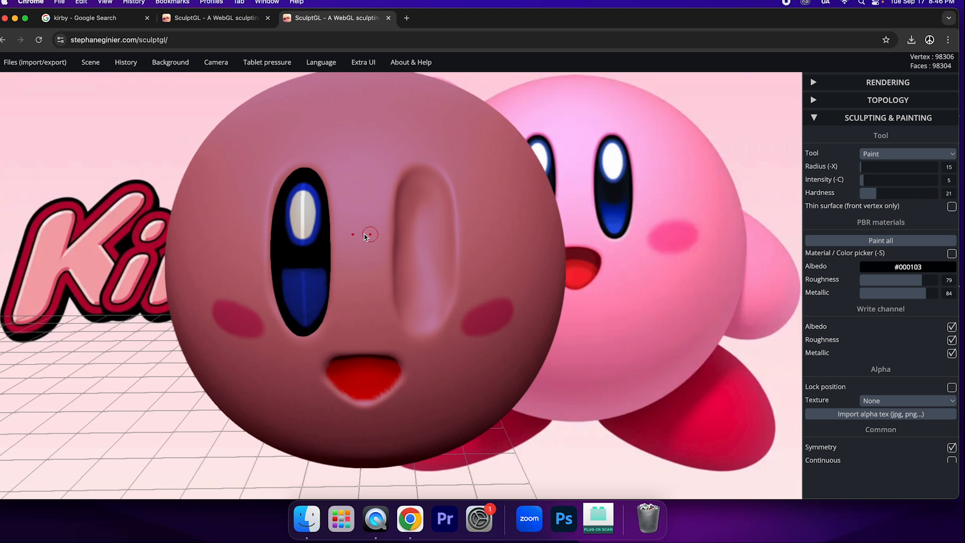
scroll(362, 251, up, 5)
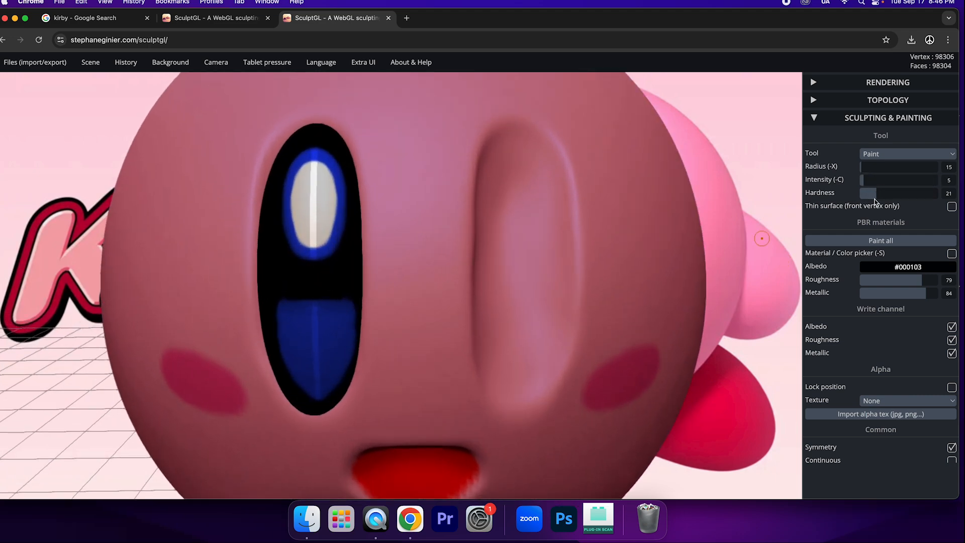
drag(875, 194, 860, 194)
drag(861, 166, 872, 166)
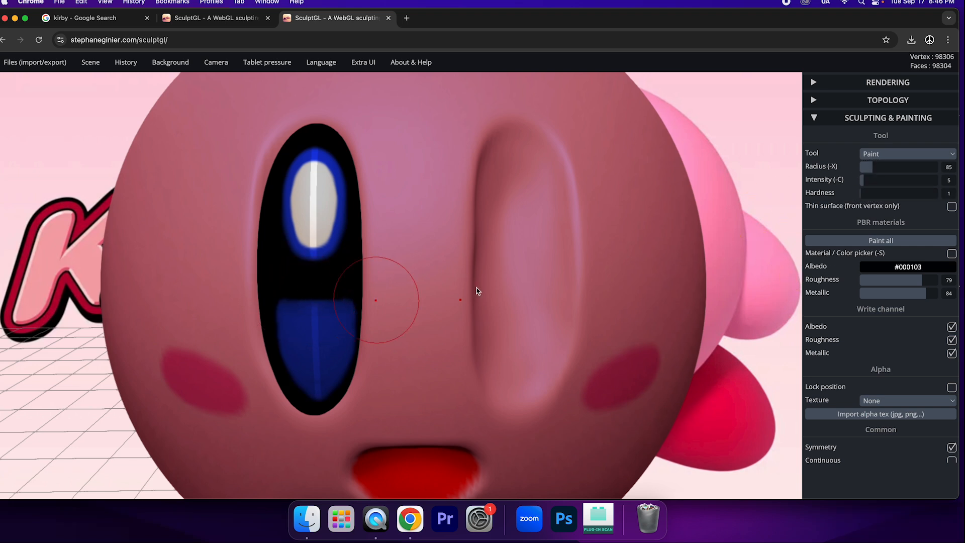
drag(872, 170, 866, 173)
- Softly darken the upper edge of the eye's lower blue patch so it fades into the black
scroll(312, 302, up, 5)
mouse_move(337, 280)
mouse_down()
mouse_move(388, 295)
mouse_move(327, 290)
mouse_move(408, 291)
mouse_move(325, 303)
mouse_move(310, 289)
mouse_move(370, 308)
mouse_move(399, 297)
mouse_move(302, 282)
mouse_move(377, 310)
mouse_move(390, 303)
mouse_move(325, 300)
mouse_move(383, 323)
mouse_move(409, 304)
mouse_move(319, 294)
mouse_move(356, 311)
mouse_move(428, 287)
mouse_move(454, 319)
mouse_up()
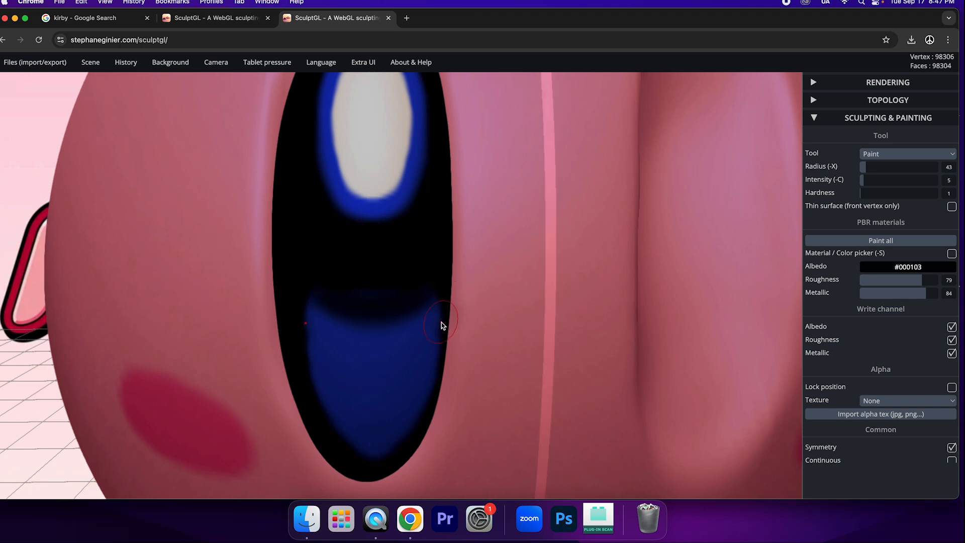
click(441, 328)
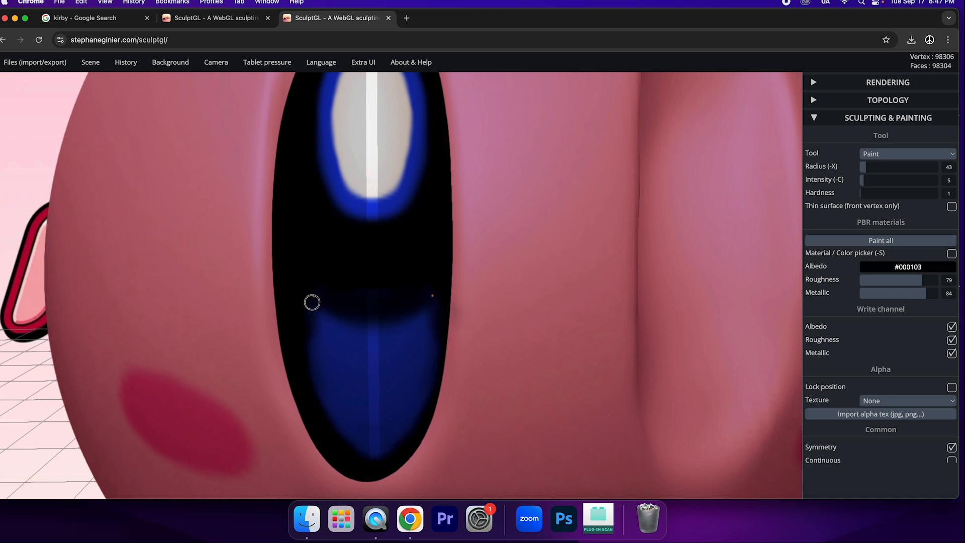
scroll(437, 310, up, 1)
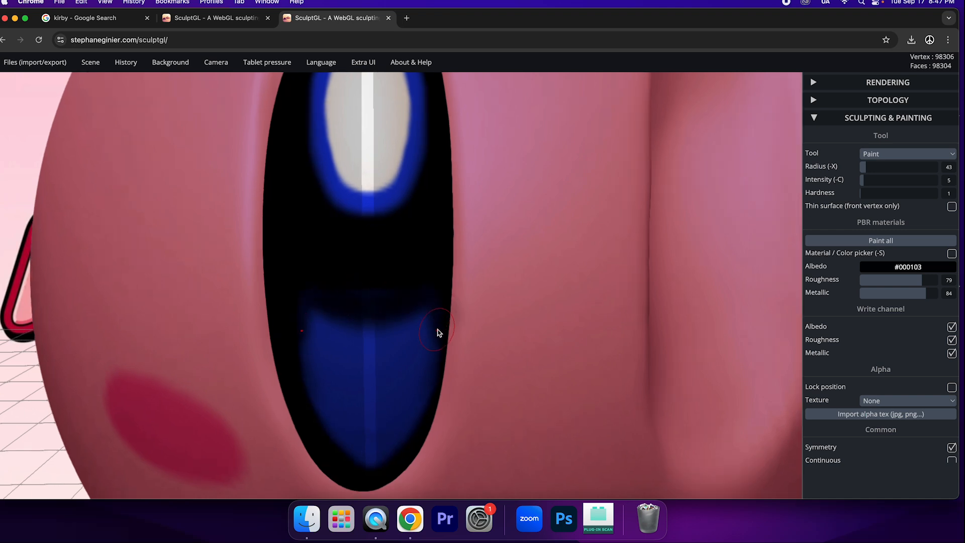
scroll(438, 322, down, 5)
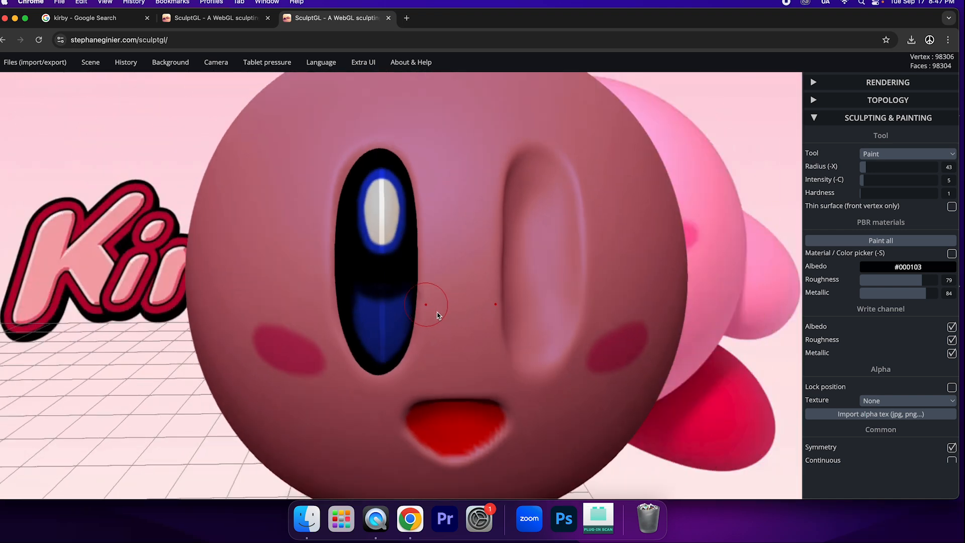
right_drag(500, 295, 302, 279)
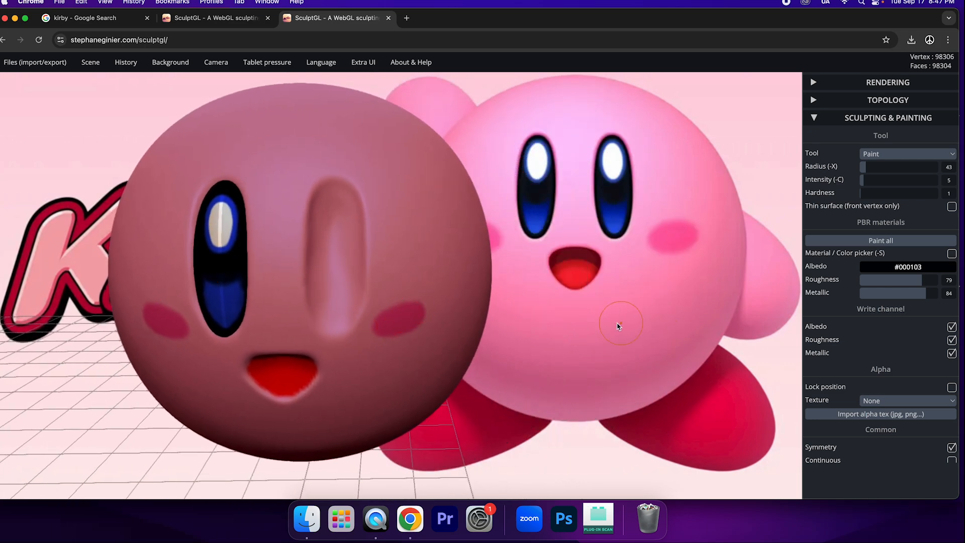
- Duplicate the painted eye with the Transform tool active and move the copy along X into the head's empty eye socket
click(906, 154)
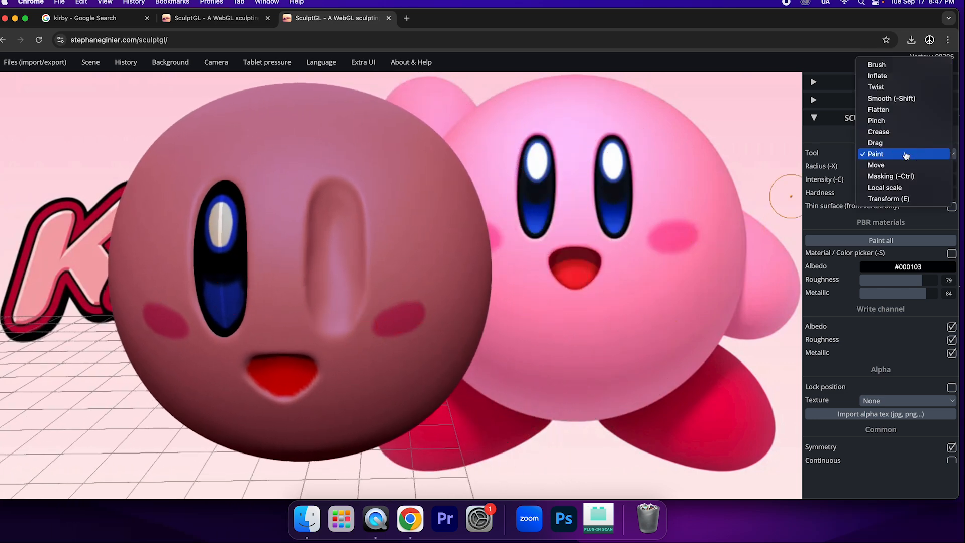
click(903, 197)
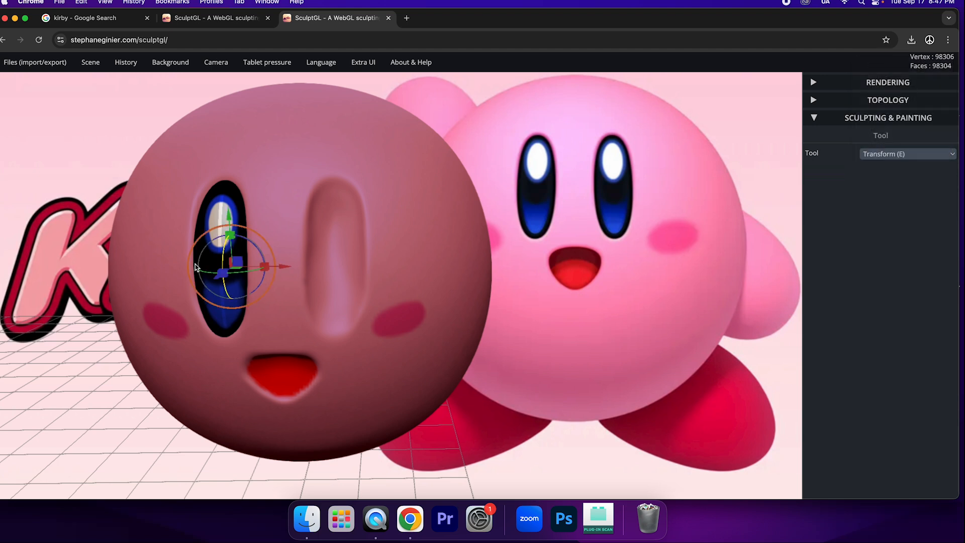
mouse_move(81, 65)
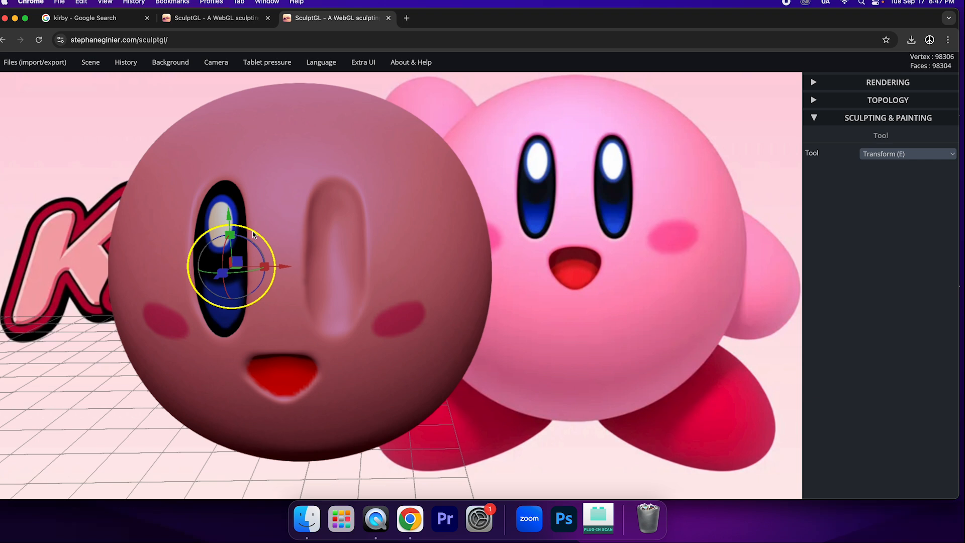
drag(287, 269, 390, 268)
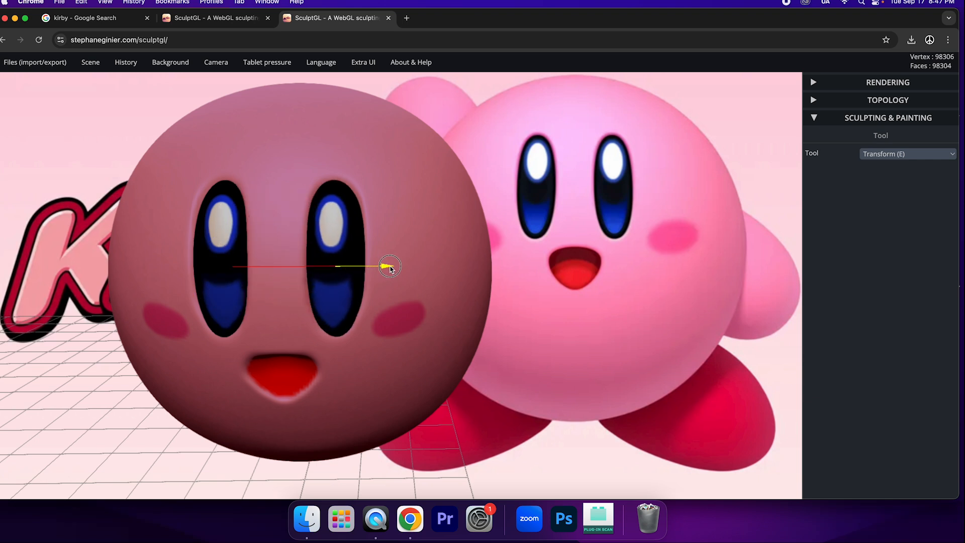
scroll(441, 314, up, 5)
scroll(440, 306, down, 10)
scroll(440, 306, down, 1)
mouse_move(449, 288)
middle_down()
mouse_move(381, 256)
mouse_move(397, 254)
middle_up()
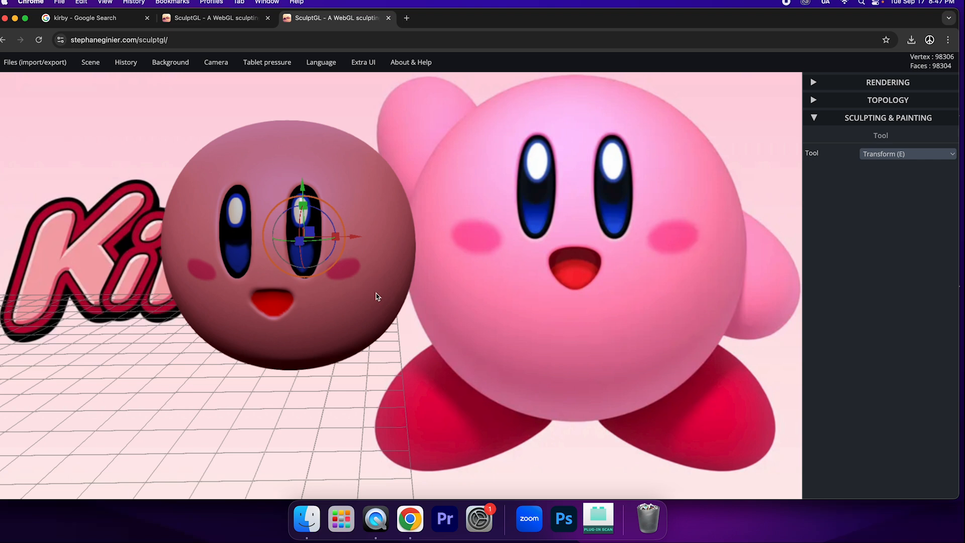
- Select the head and save the whole scene as an .sgl file
click(354, 300)
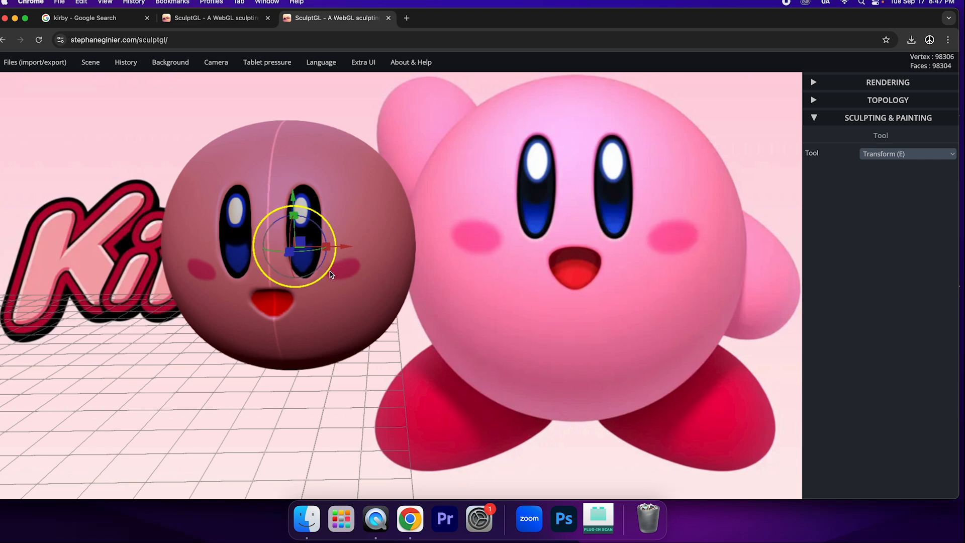
mouse_move(330, 270)
mouse_down()
mouse_move(337, 280)
mouse_move(327, 269)
mouse_up()
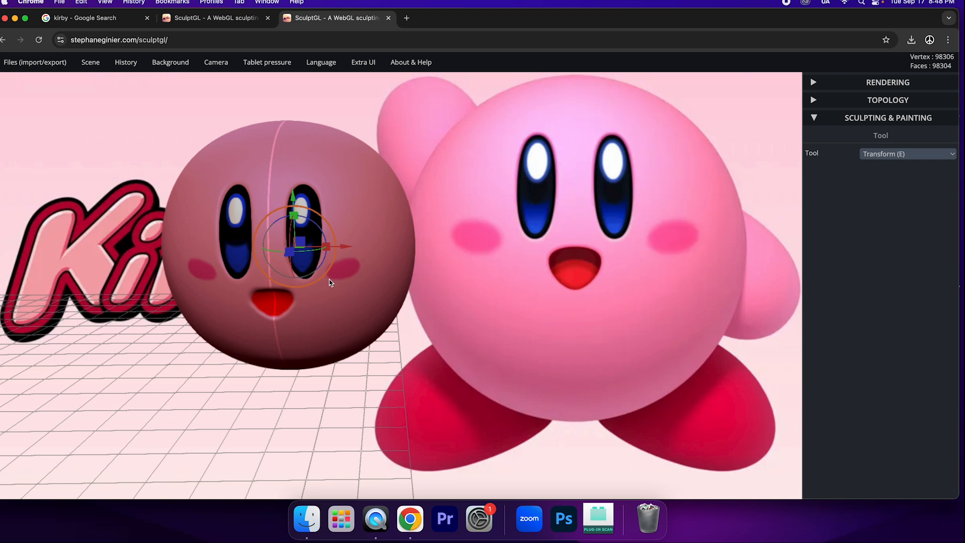
scroll(412, 351, up, 2)
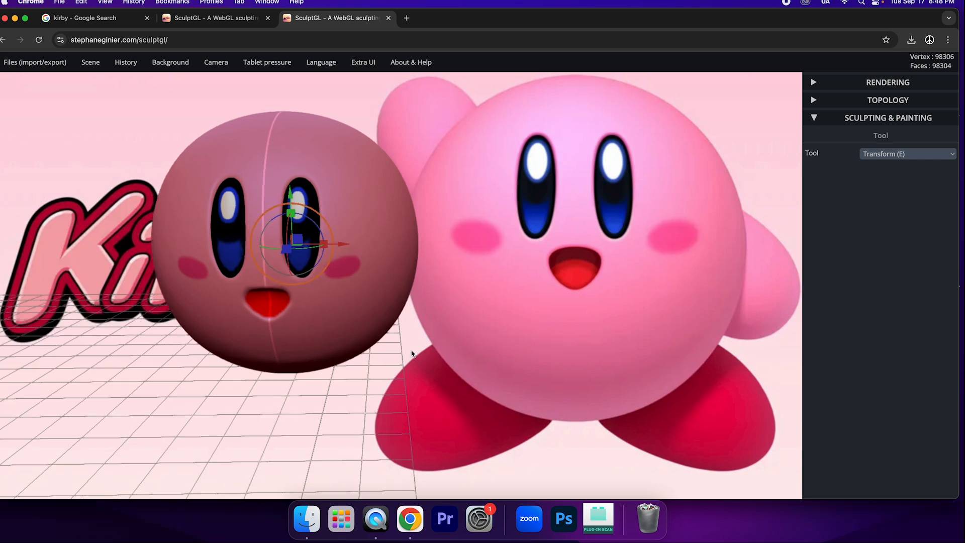
scroll(412, 349, down, 5)
scroll(412, 349, down, 2)
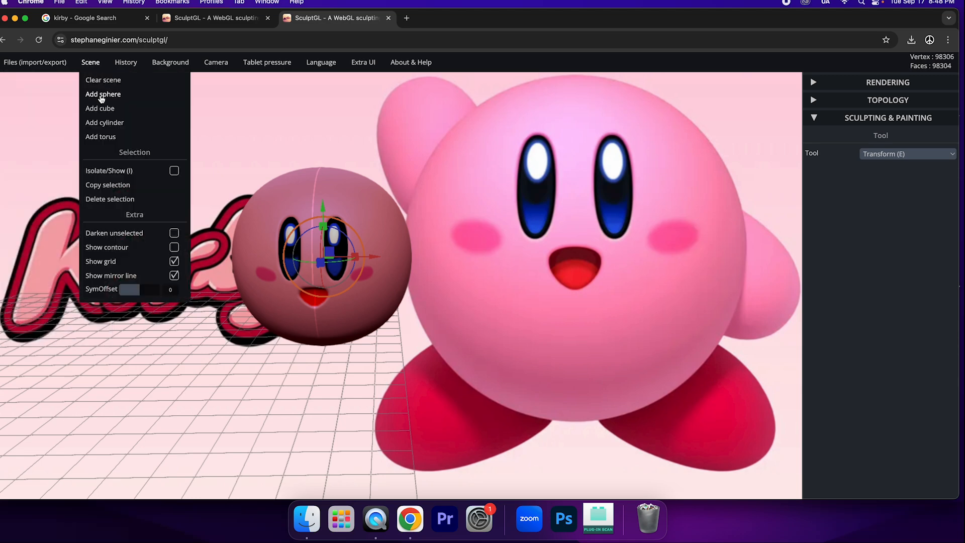
mouse_move(31, 60)
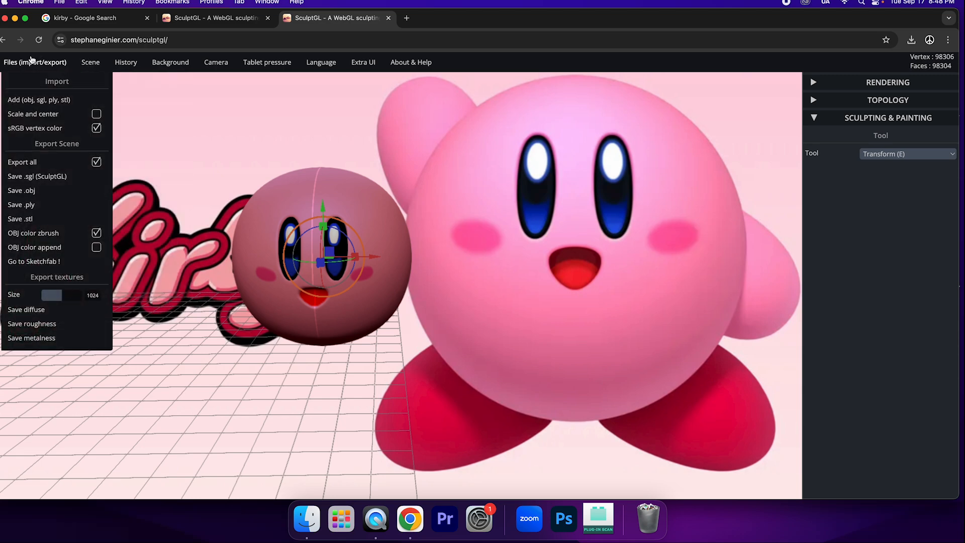
click(39, 179)
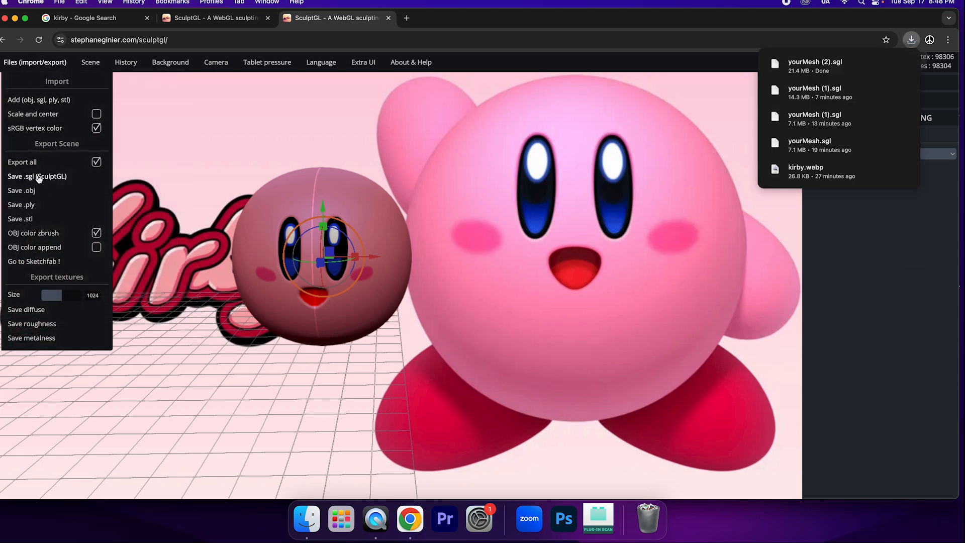
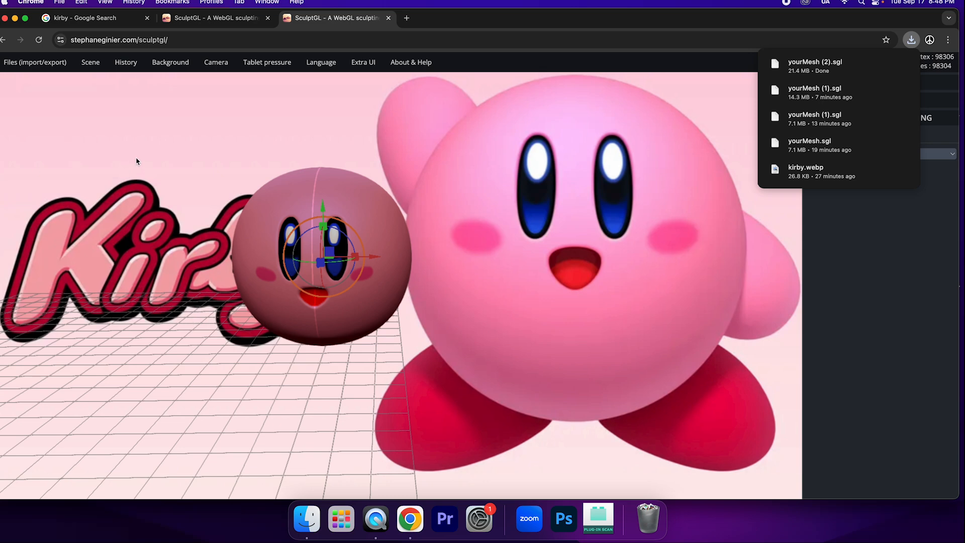
- Add a sphere to the scene, scale it down and flatten it into an elongated foot shape
mouse_move(90, 62)
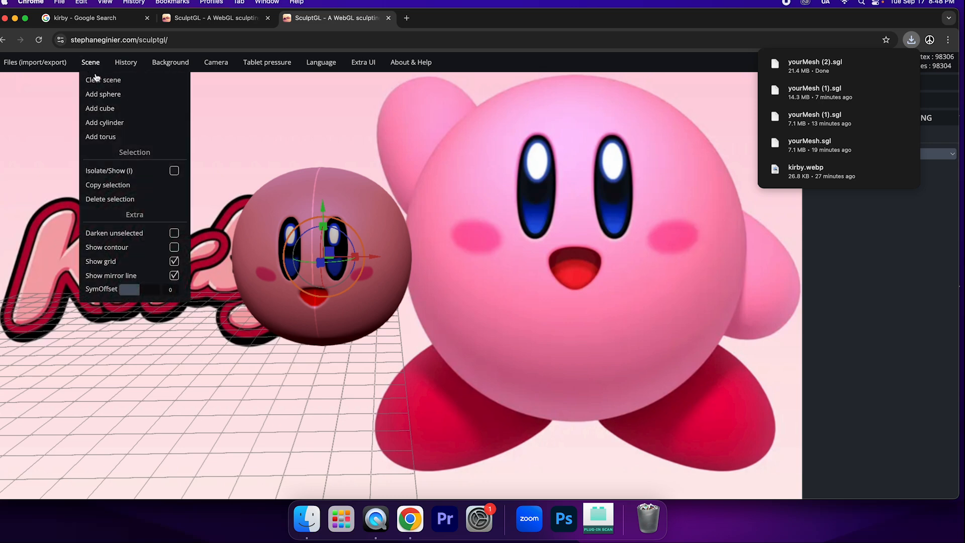
click(101, 94)
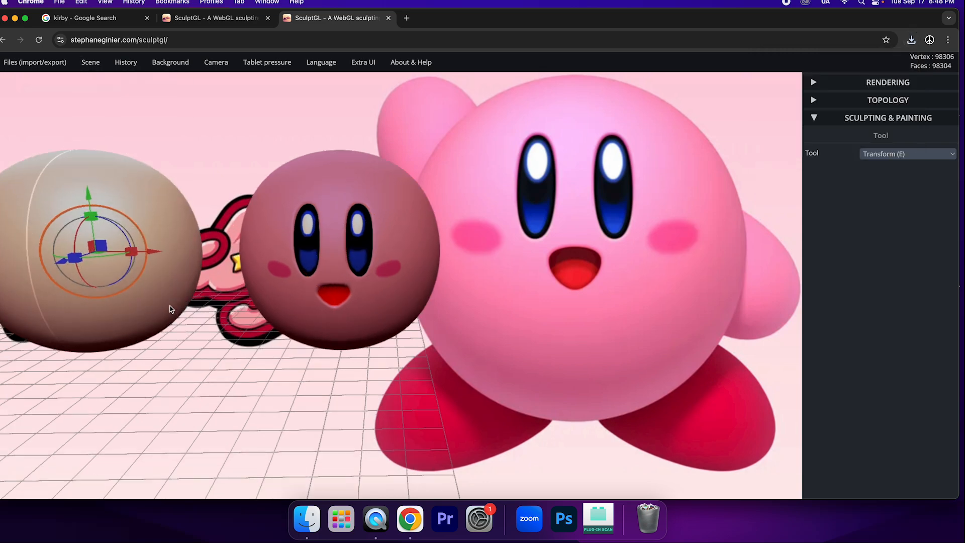
scroll(170, 308, down, 5)
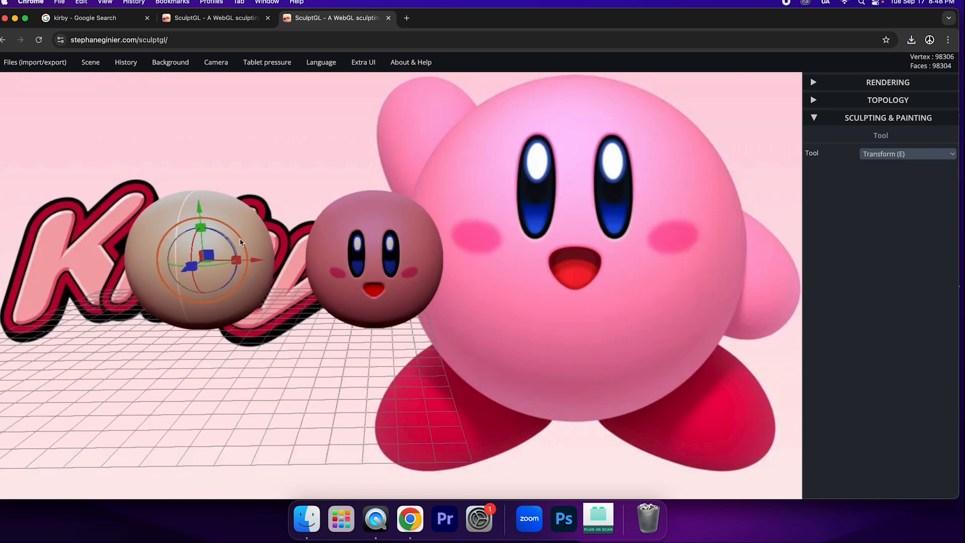
drag(256, 221, 209, 225)
drag(250, 258, 243, 287)
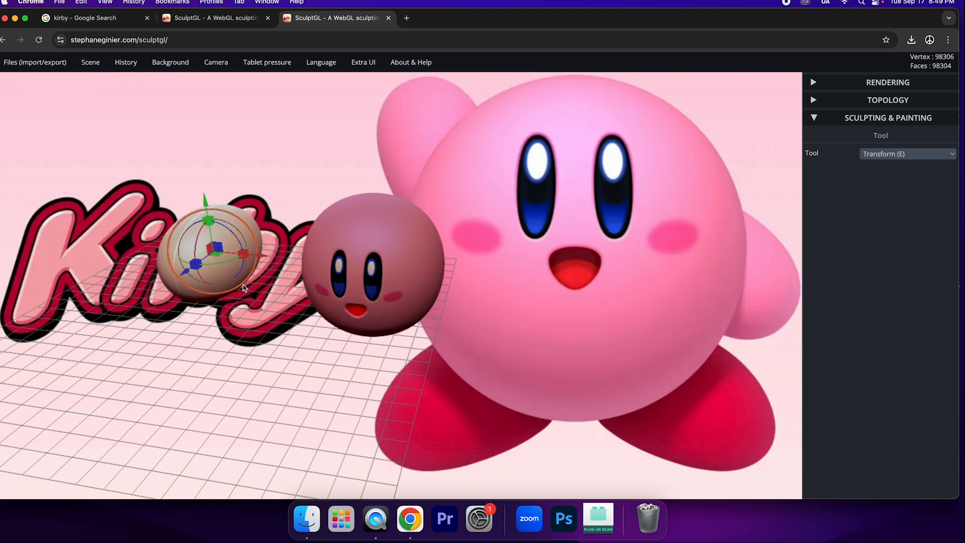
mouse_move(214, 228)
mouse_down()
mouse_move(209, 217)
mouse_move(210, 226)
mouse_up()
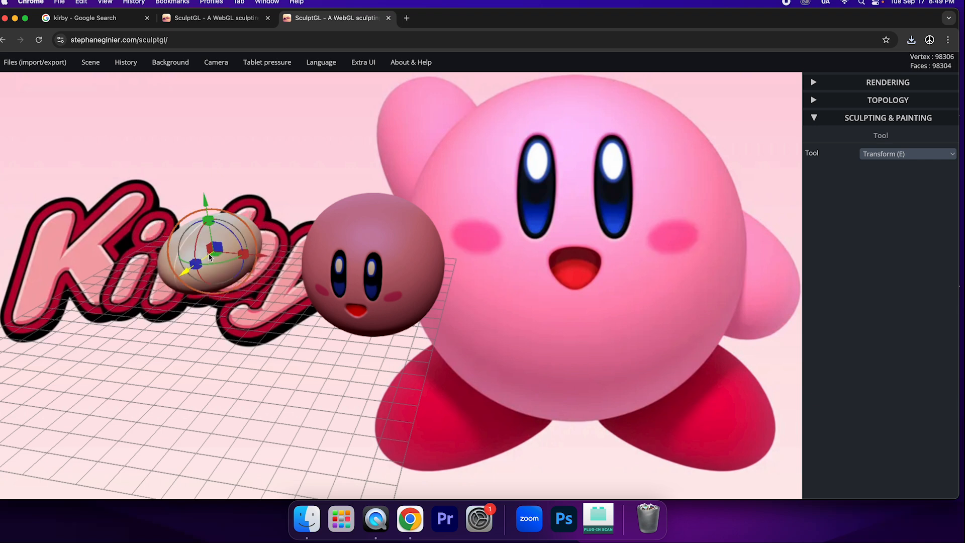
drag(196, 264, 193, 267)
- Move the foot shape below the head-body sphere so it sits against its lower left side
drag(256, 341, 329, 345)
drag(195, 209, 205, 258)
drag(267, 300, 373, 304)
drag(413, 346, 391, 297)
drag(375, 330, 308, 312)
drag(395, 351, 426, 335)
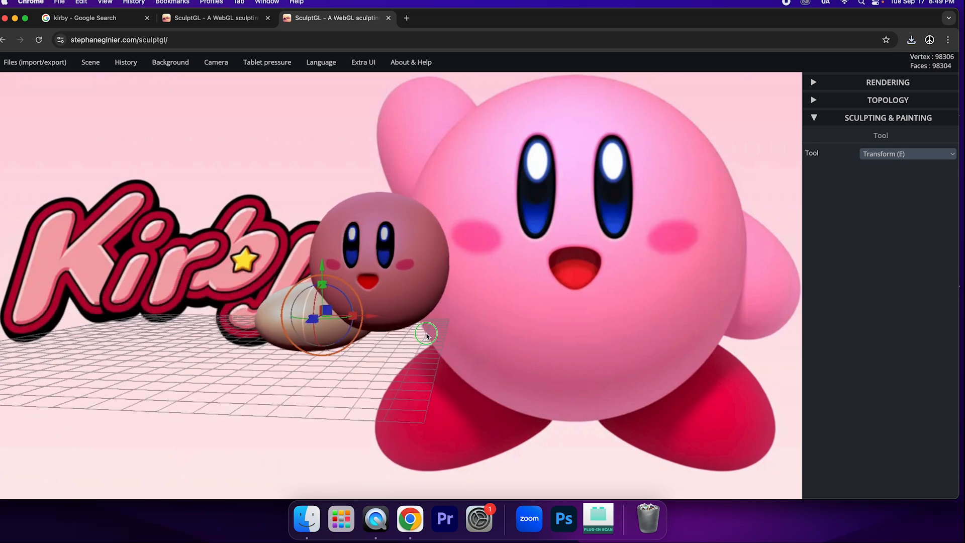
- Rotate the foot slightly and shift it along X further under the body
mouse_move(309, 296)
mouse_down()
mouse_move(308, 307)
mouse_move(301, 276)
mouse_move(303, 293)
mouse_up()
mouse_move(380, 339)
mouse_down()
mouse_move(411, 333)
mouse_move(391, 325)
mouse_up()
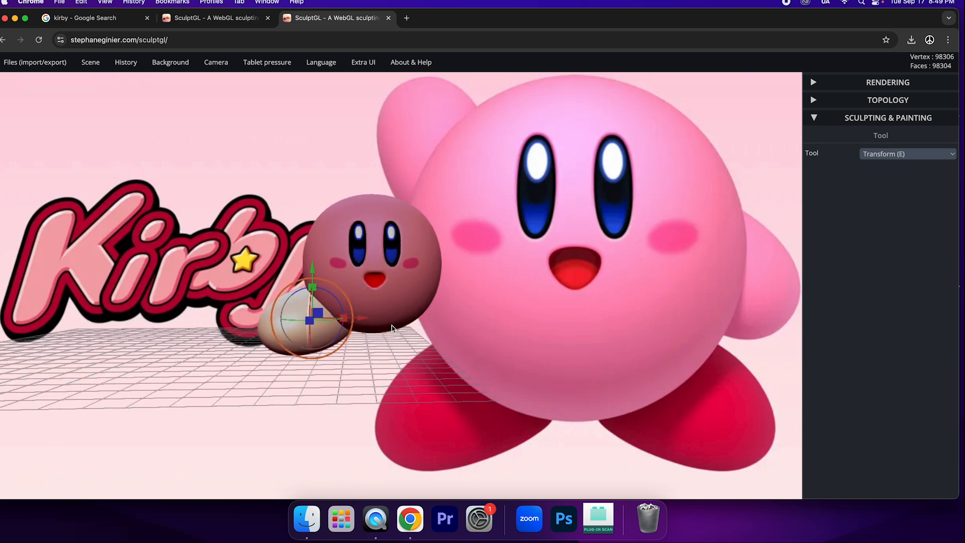
drag(301, 283, 301, 285)
drag(361, 318, 368, 318)
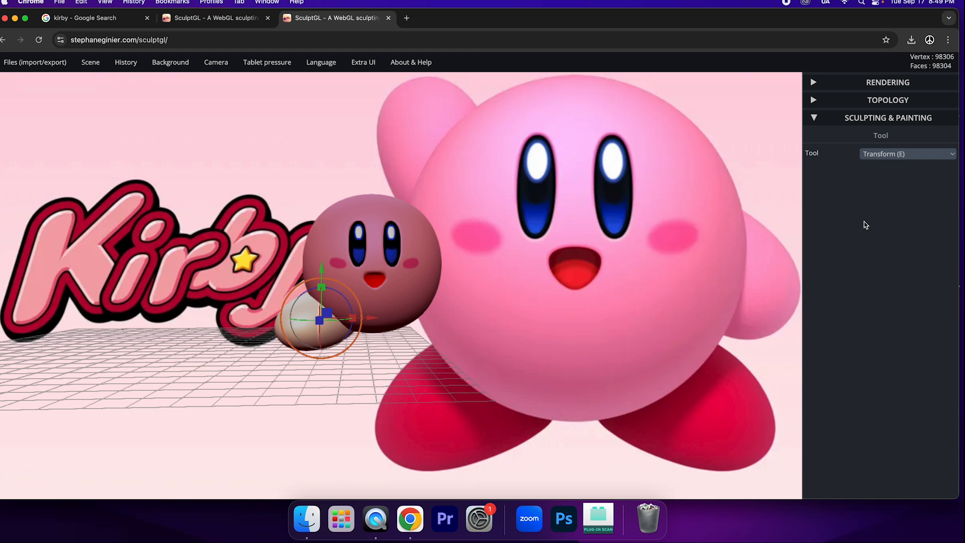
- Paint the entire foot red using the albedo #ff0816
click(894, 150)
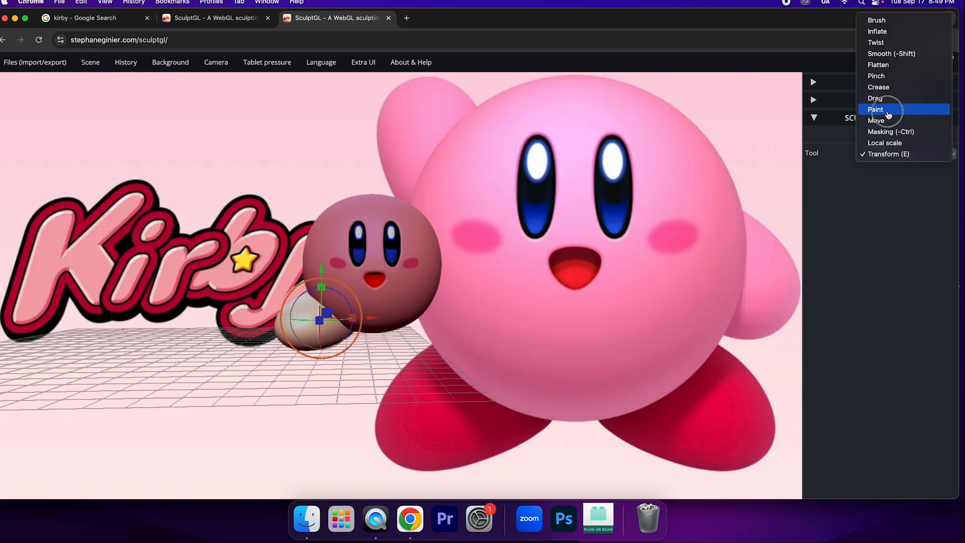
click(883, 108)
click(890, 266)
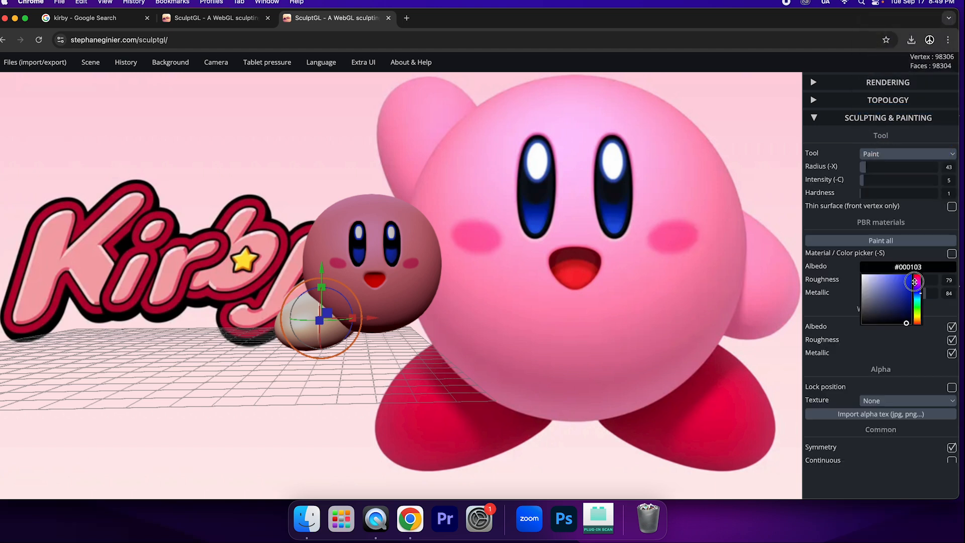
click(916, 278)
click(910, 274)
click(852, 242)
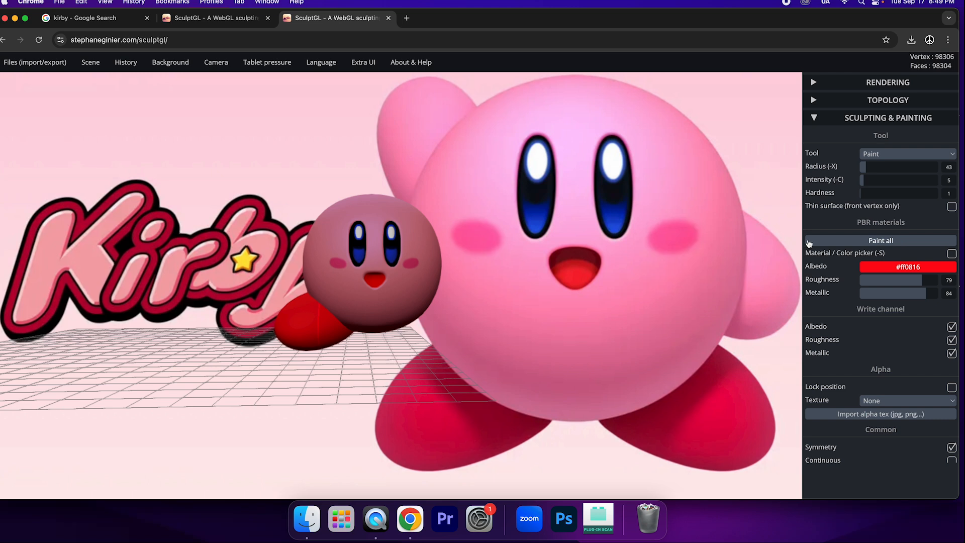
- Duplicate the red foot, move the copy to the opposite side under the body and rotate it to mirror the first foot
click(900, 153)
click(888, 198)
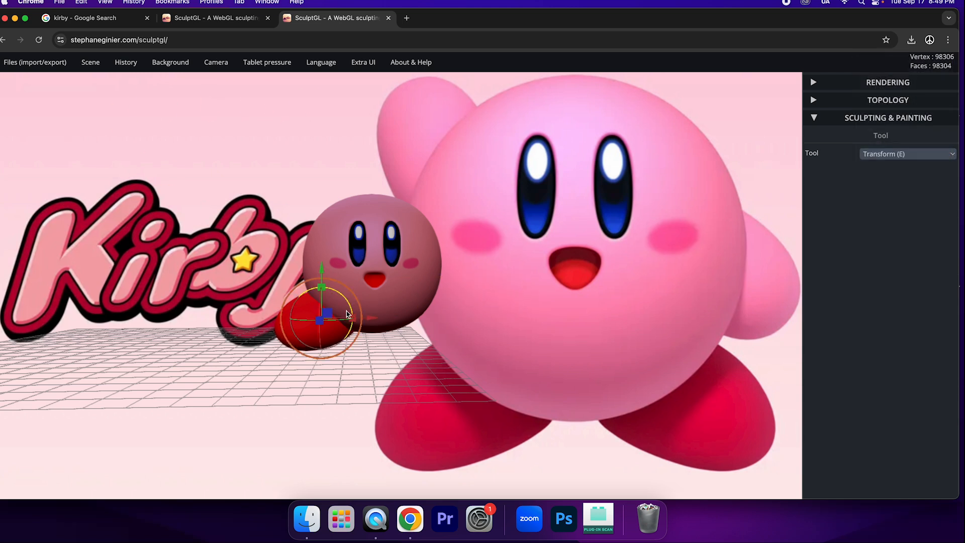
mouse_move(91, 65)
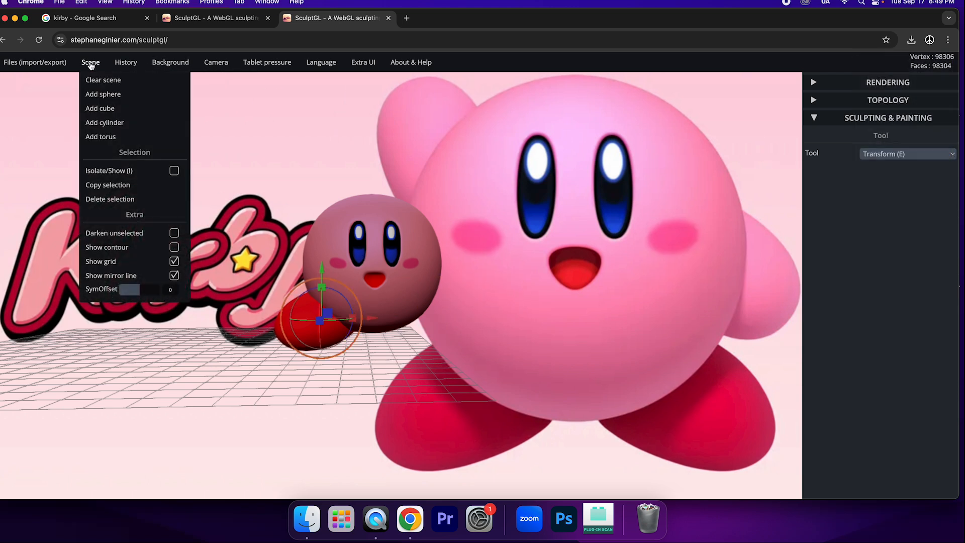
click(124, 188)
drag(374, 319, 457, 394)
mouse_move(438, 314)
mouse_down()
mouse_move(472, 297)
mouse_move(454, 307)
mouse_up()
drag(465, 355, 465, 312)
- Duplicate the second foot, raise the copy to the side of the body as an arm and rotate it toward vertical
mouse_move(78, 63)
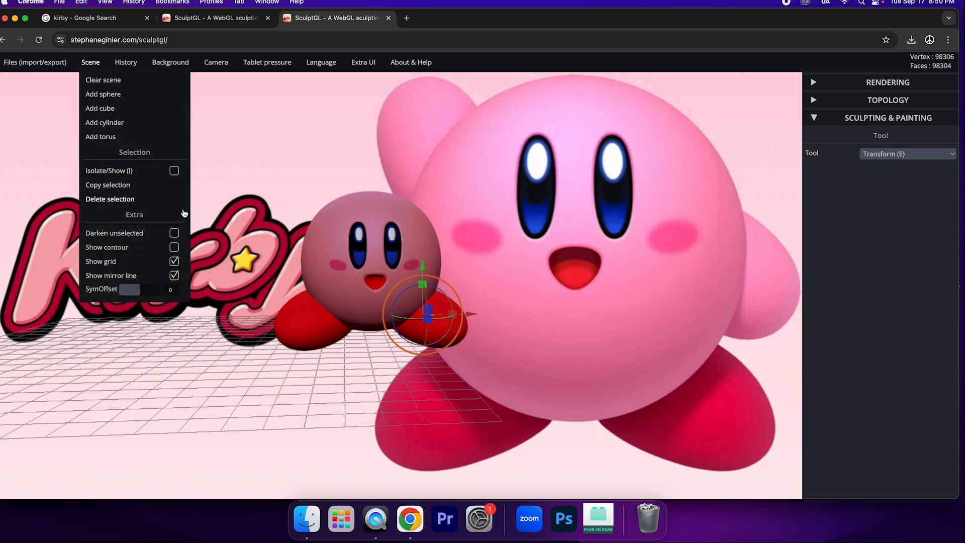
drag(426, 283, 425, 215)
drag(491, 280, 347, 301)
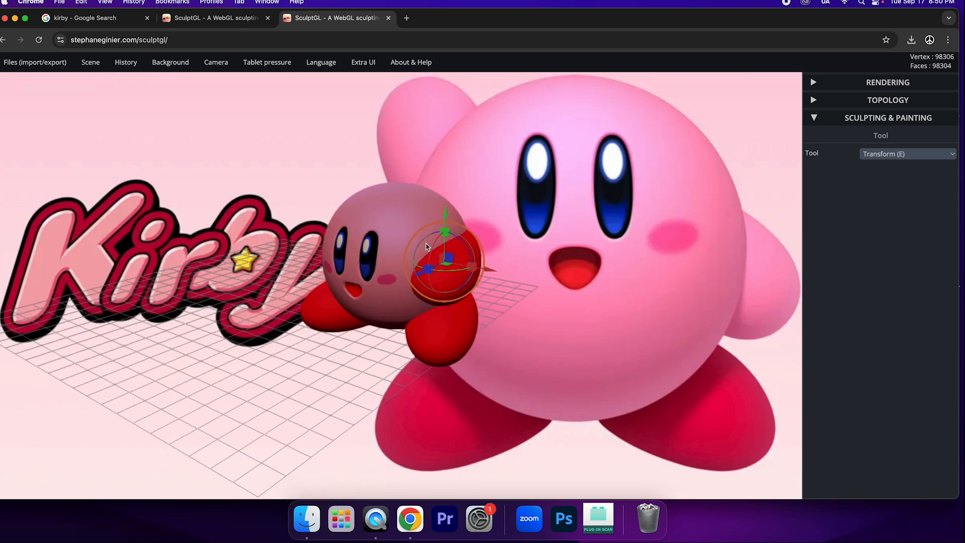
drag(426, 248, 434, 290)
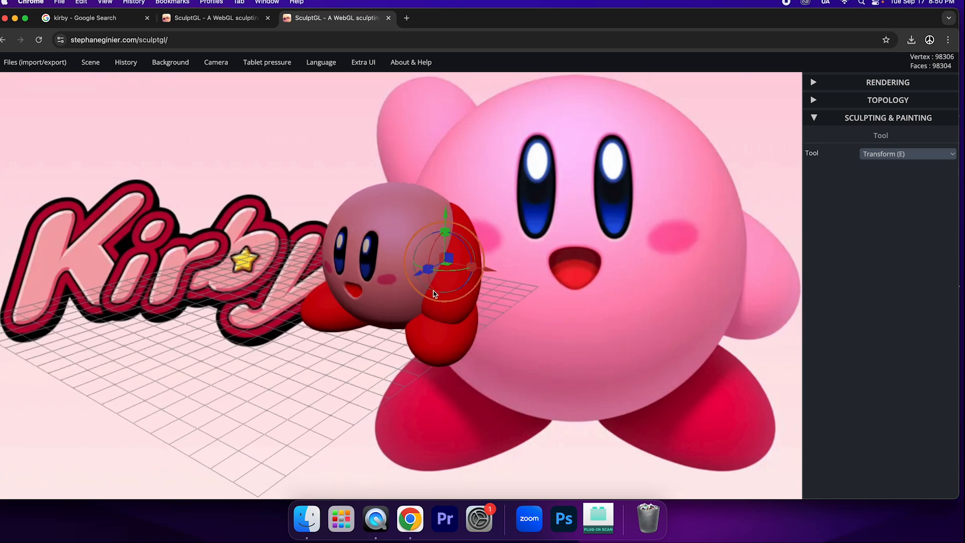
drag(465, 261, 431, 239)
- Tilt the arm copy and adjust its X and Y position so it extends outward and downward from the body's side
drag(423, 339, 542, 292)
drag(458, 291, 440, 280)
drag(422, 224, 422, 215)
drag(469, 261, 482, 261)
drag(432, 213, 433, 216)
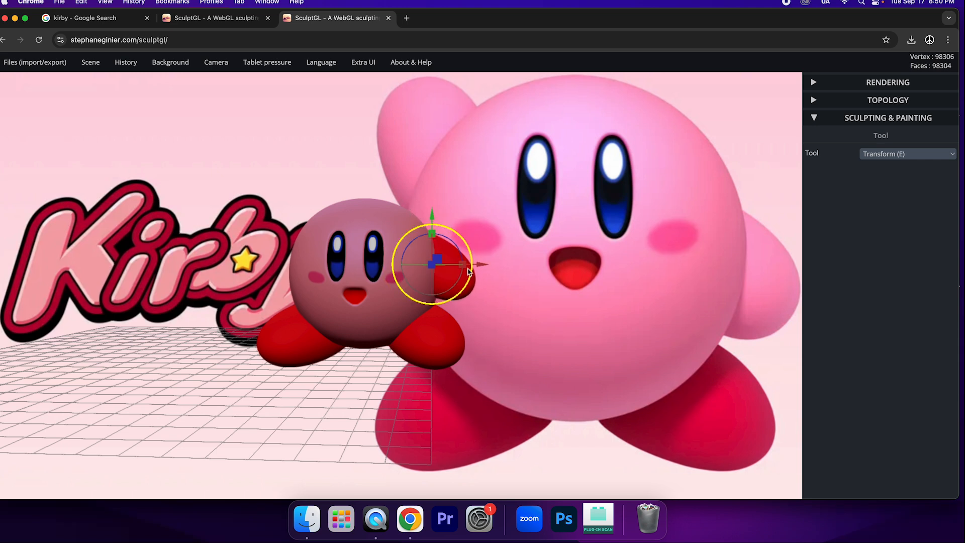
- Sample the body's pink as the paint albedo, #f7a3d1
click(895, 159)
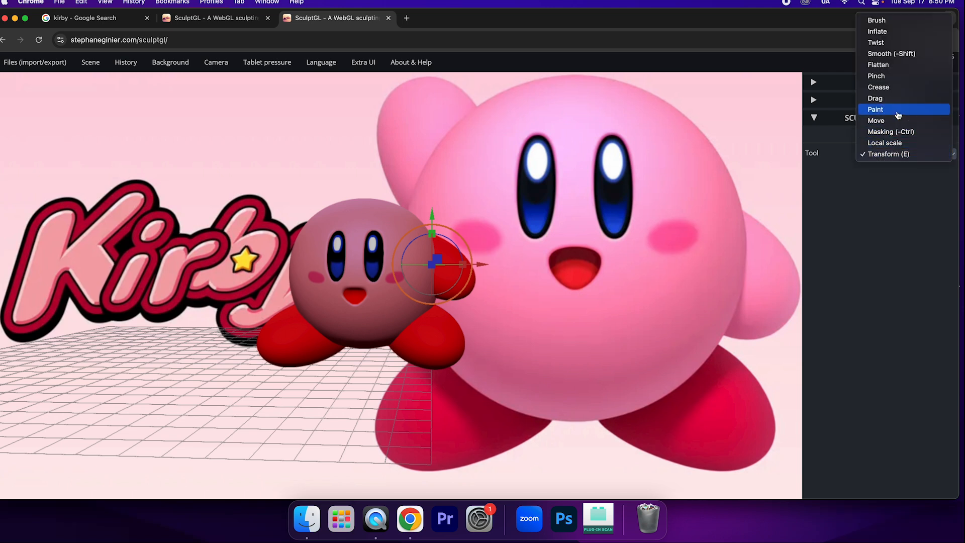
click(898, 110)
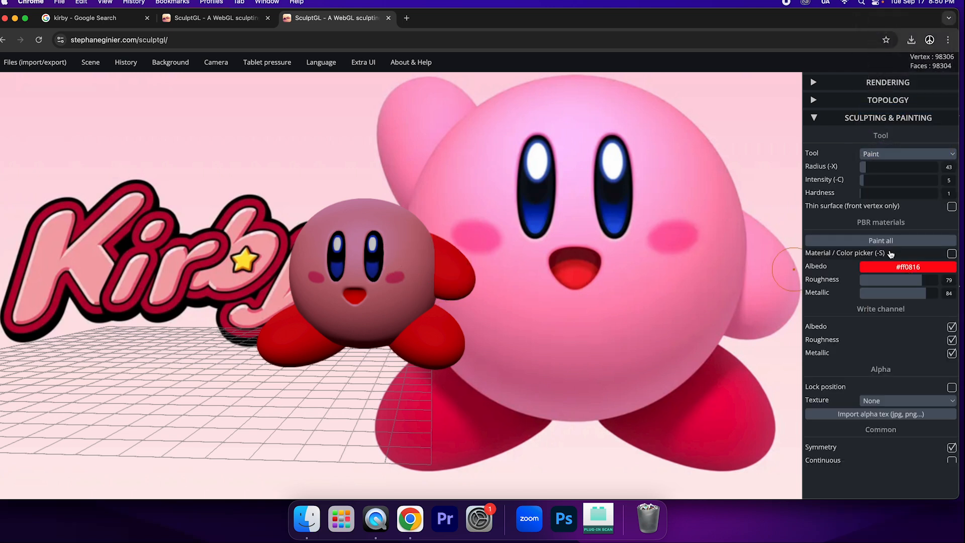
click(950, 254)
click(412, 242)
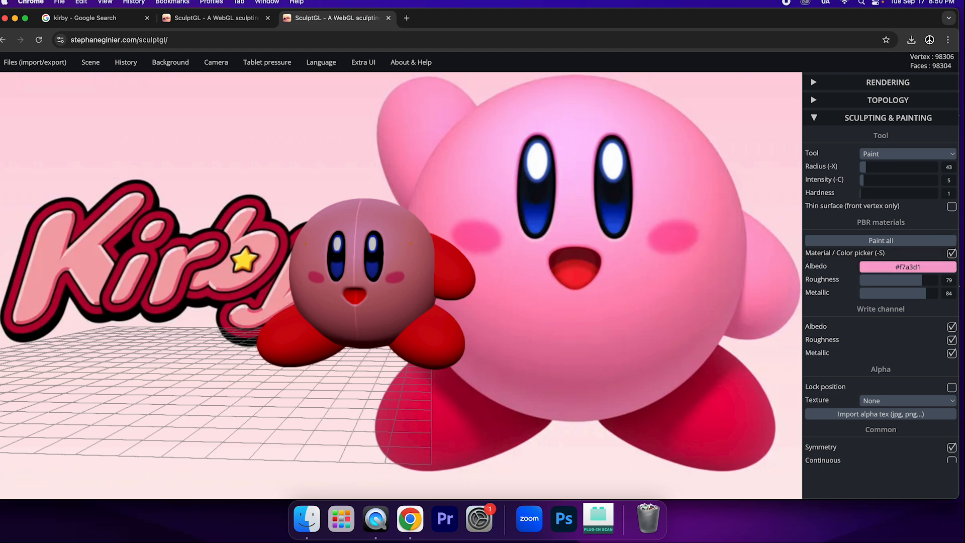
click(891, 241)
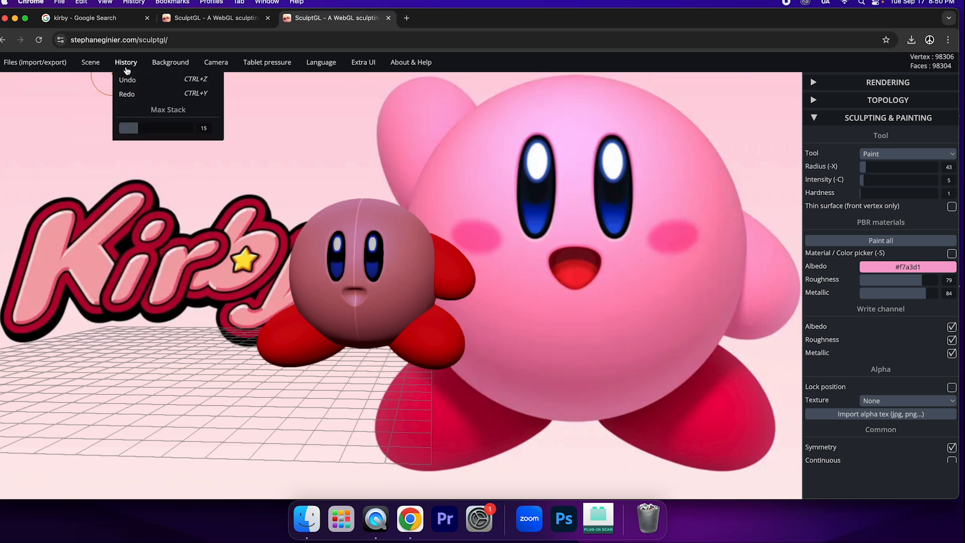
mouse_move(95, 63)
mouse_move(126, 62)
click(128, 80)
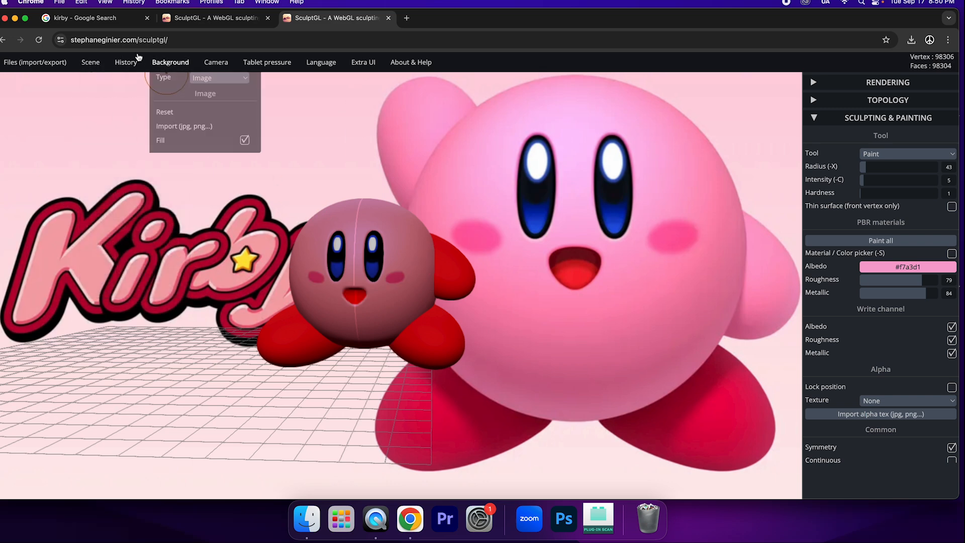
mouse_move(129, 65)
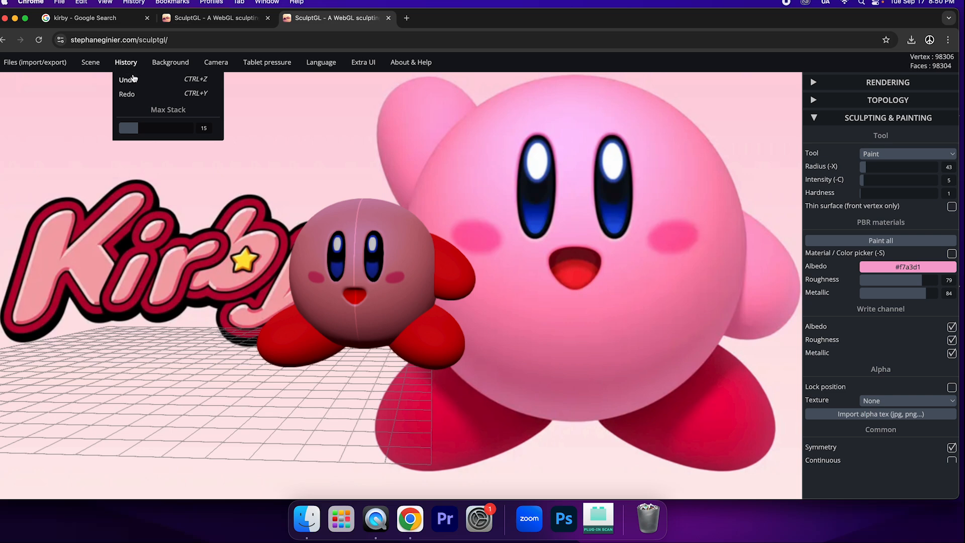
scroll(444, 275, down, 2)
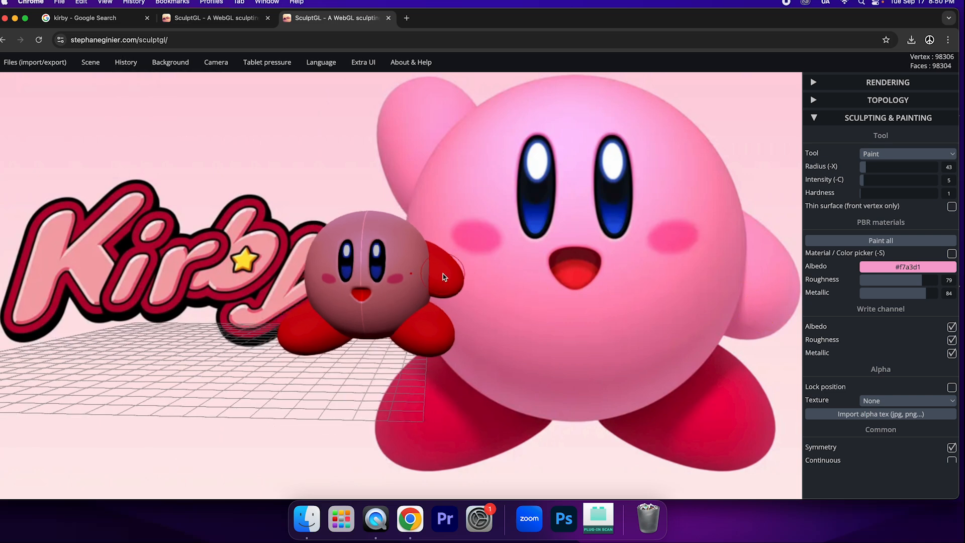
scroll(443, 275, up, 5)
click(910, 252)
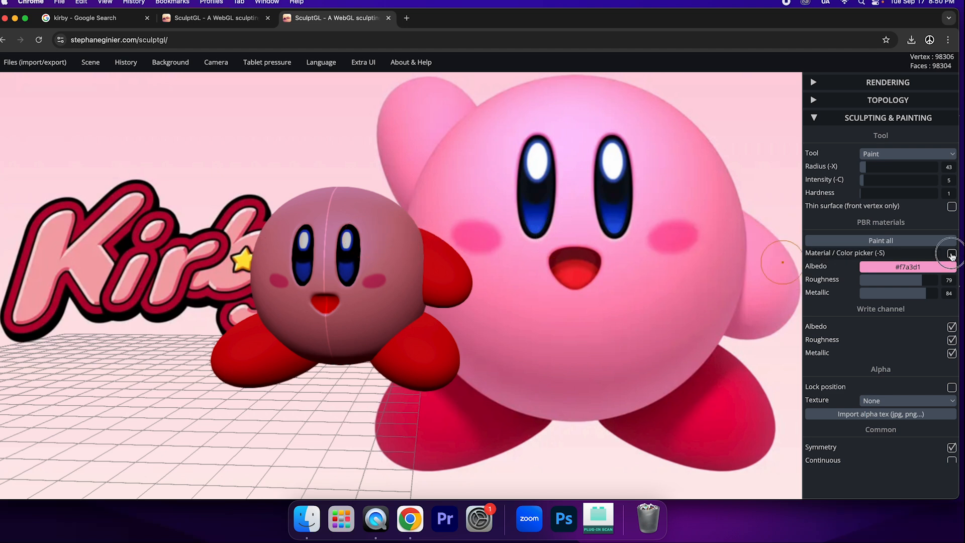
key(s)
- Select the red arm and paint it entirely with the pink albedo #f7a3d1
click(933, 153)
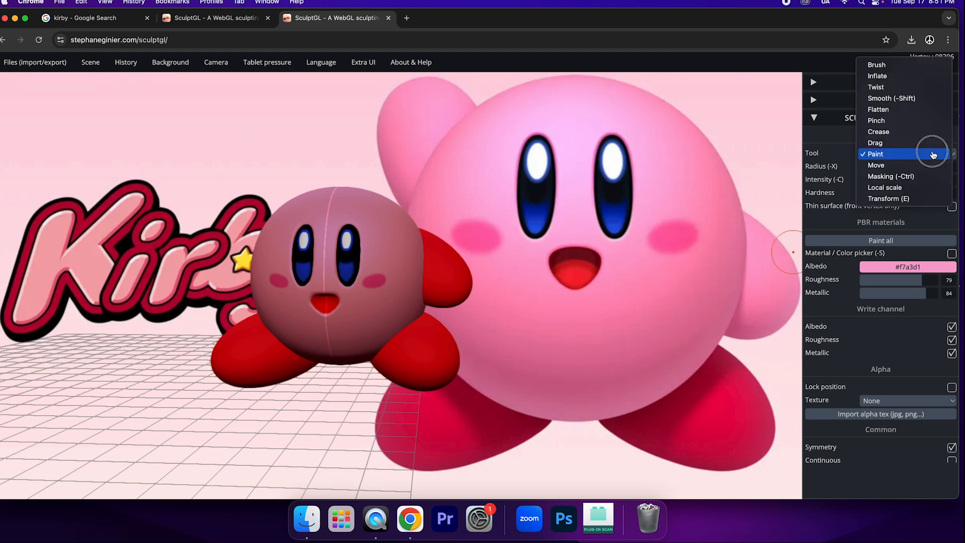
click(921, 199)
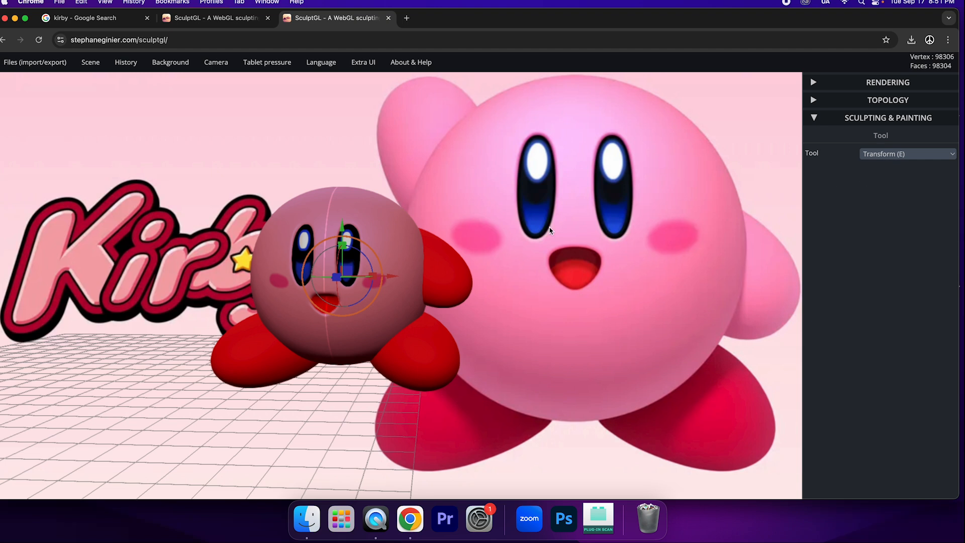
click(445, 273)
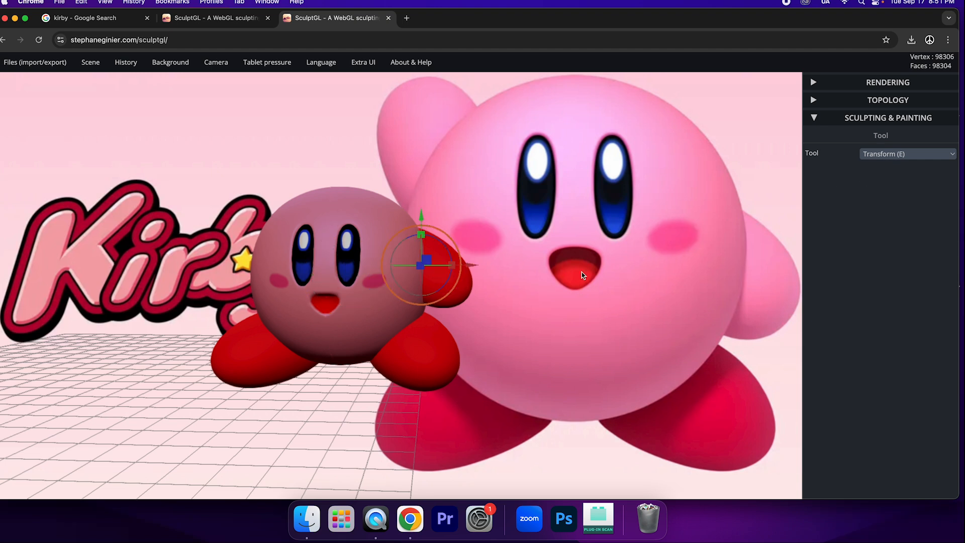
click(875, 156)
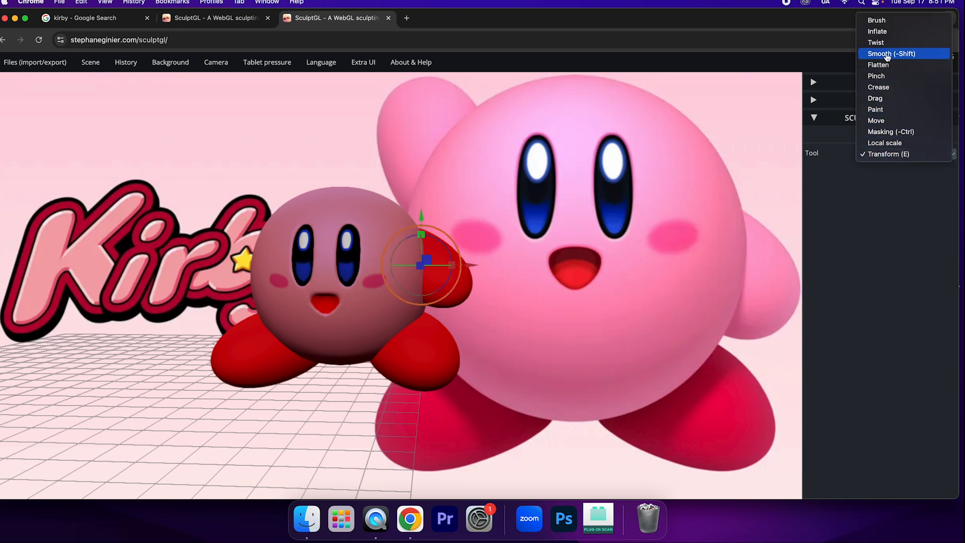
click(878, 109)
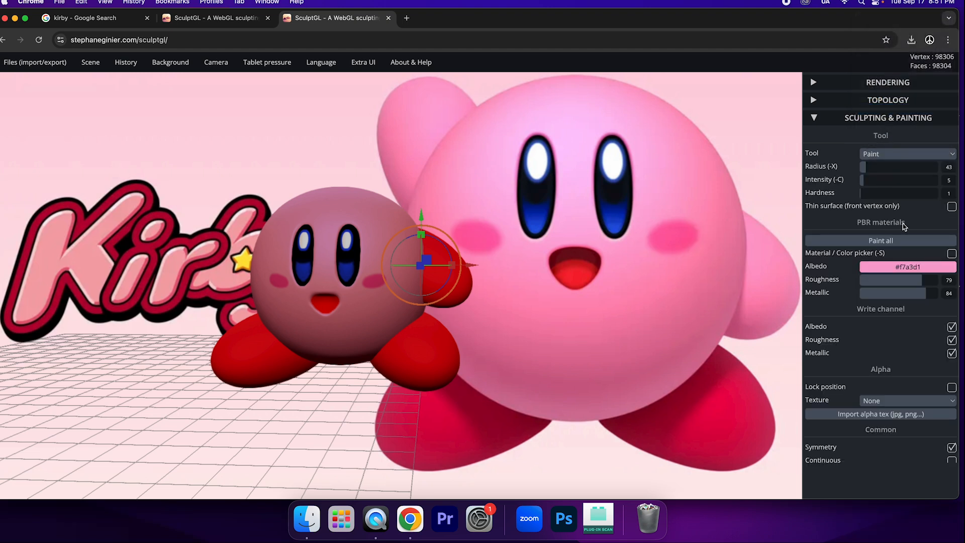
click(930, 241)
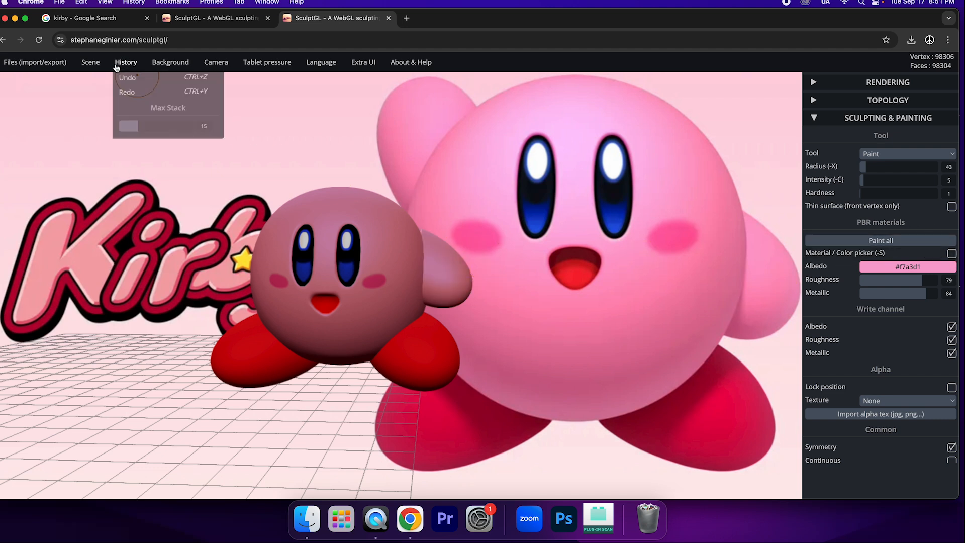
- Duplicate the pink arm and move the copy along X to the opposite side of the body
mouse_move(101, 64)
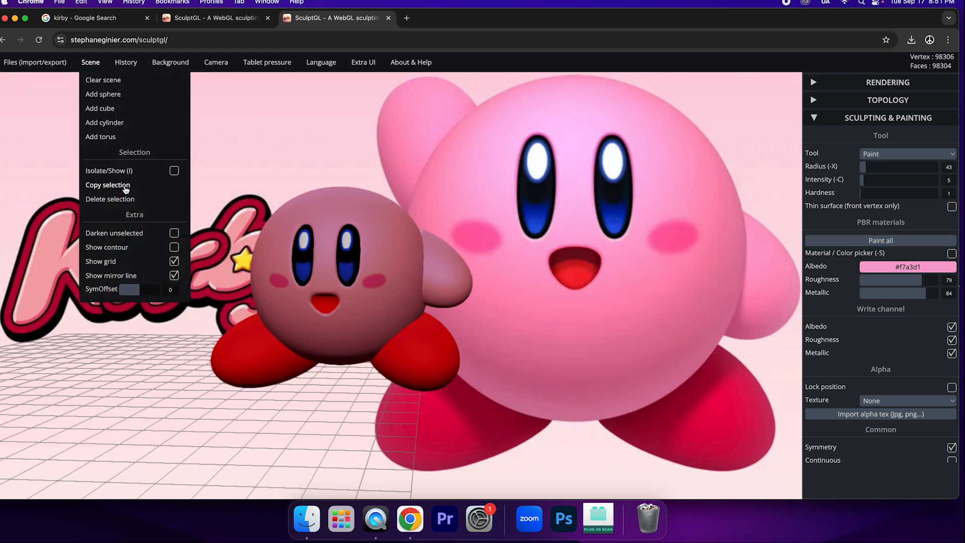
click(927, 154)
click(899, 199)
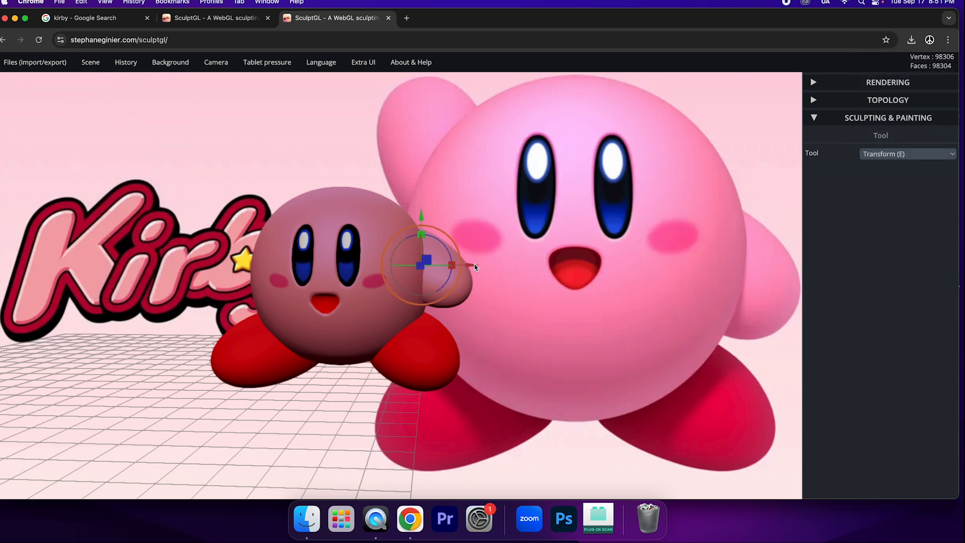
drag(471, 265, 303, 247)
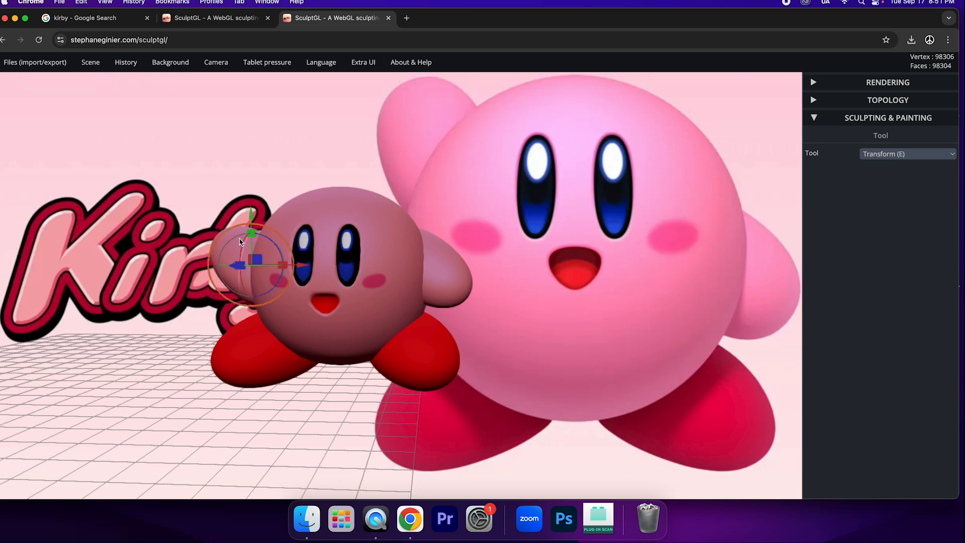
- Raise the copied arm, rotate it upward into a waving pose and fine-tune its position against the body
drag(251, 213, 253, 187)
right_drag(327, 248, 391, 252)
drag(247, 218, 233, 242)
drag(215, 187, 216, 181)
drag(268, 230, 273, 230)
right_drag(430, 317, 402, 321)
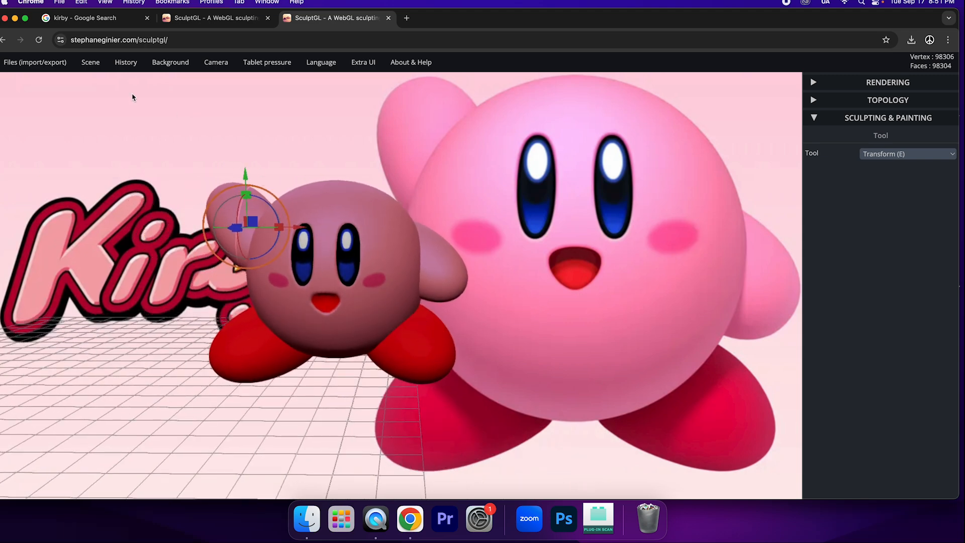
- Remove the background reference image and save the whole scene in SculptGL's .sgl format
mouse_move(165, 66)
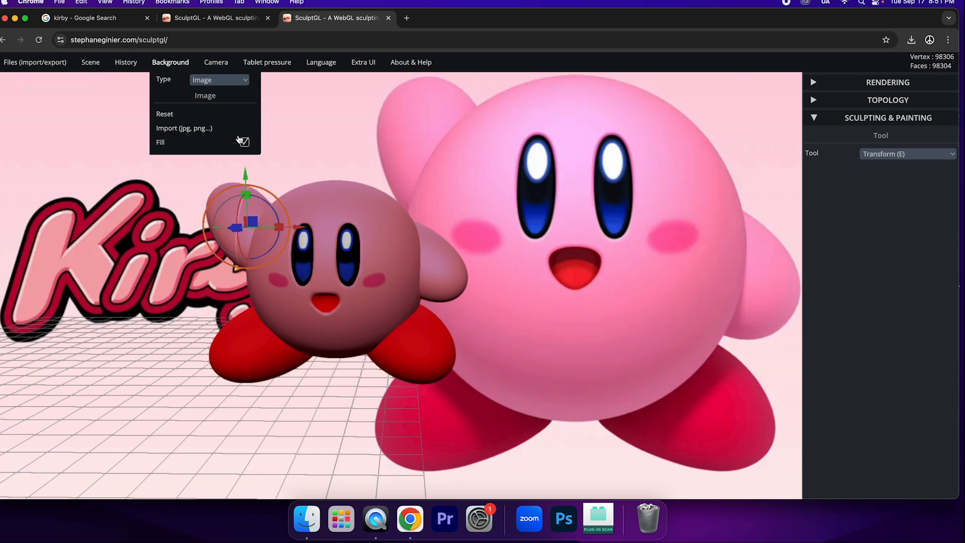
click(165, 115)
middle_drag(360, 230, 498, 202)
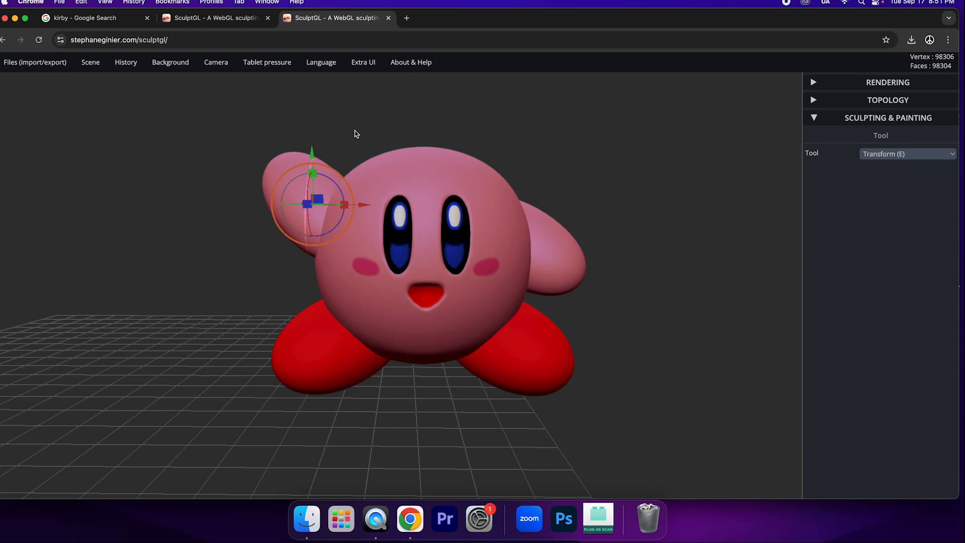
mouse_move(53, 63)
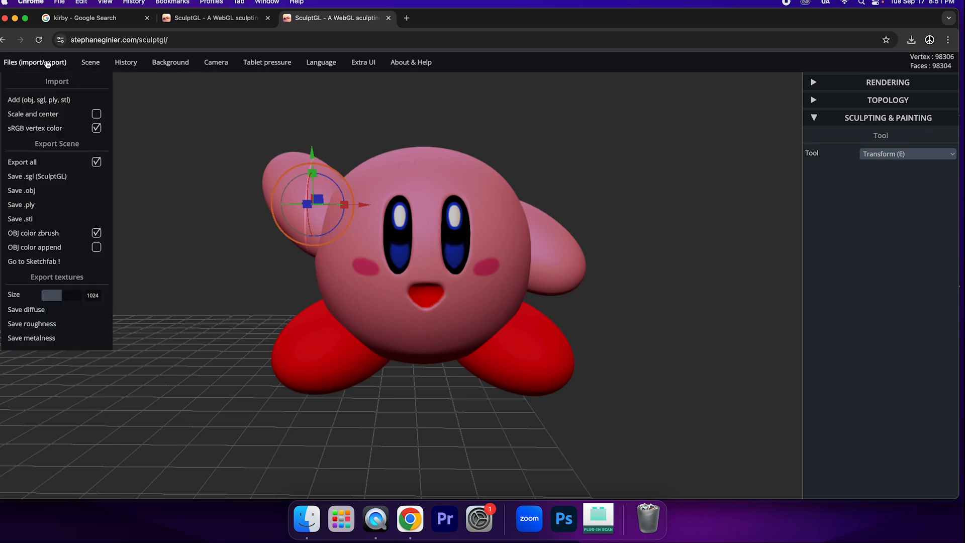
click(45, 179)
- Switch to Finder, rename yourMesh (3).sgl in Downloads to name-kirby-done.sgl and close the Finder window
click(318, 519)
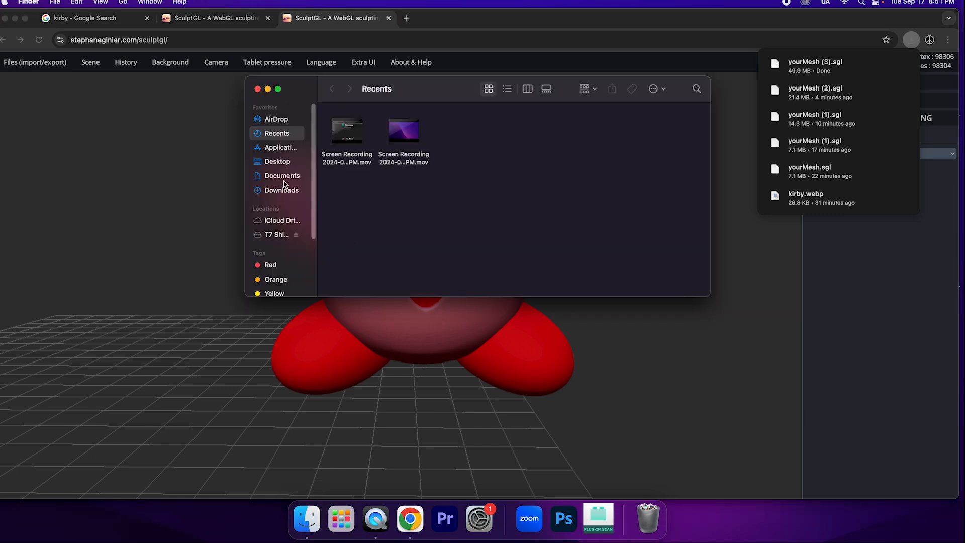
click(281, 190)
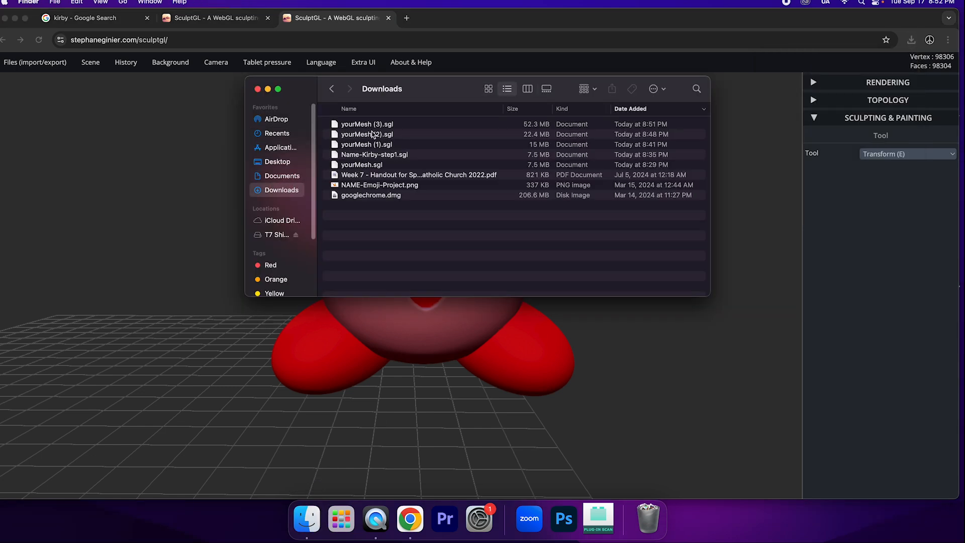
click(370, 126)
right_click(369, 125)
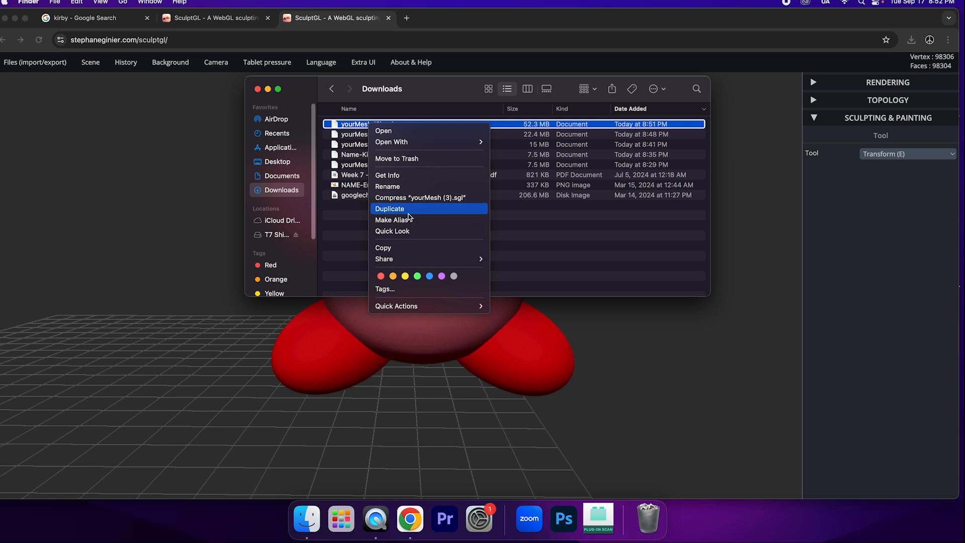
click(402, 185)
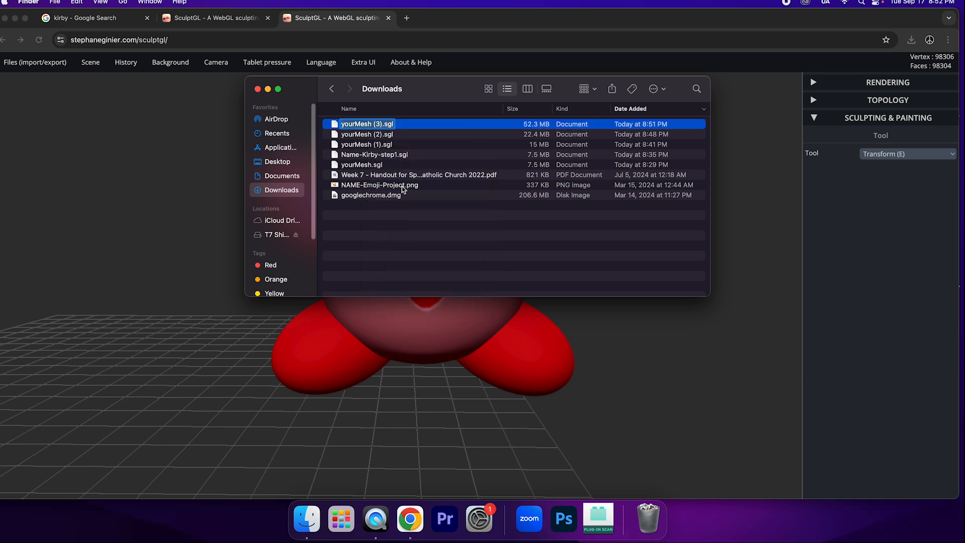
key(Right)
key(BackSpace)
key(BackSpace)
key(BackSpace)
key(BackSpace)
key(BackSpace)
key(BackSpace)
key(BackSpace)
key(BackSpace)
key(BackSpace)
key(BackSpace)
key(BackSpace)
key(BackSpace)
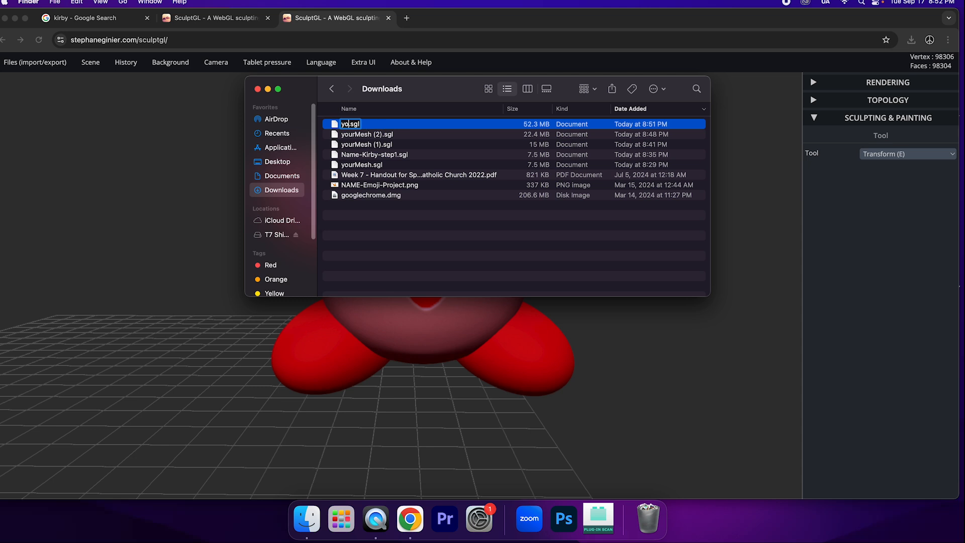
text(name-kirby-done)
key(Return)
click(258, 90)
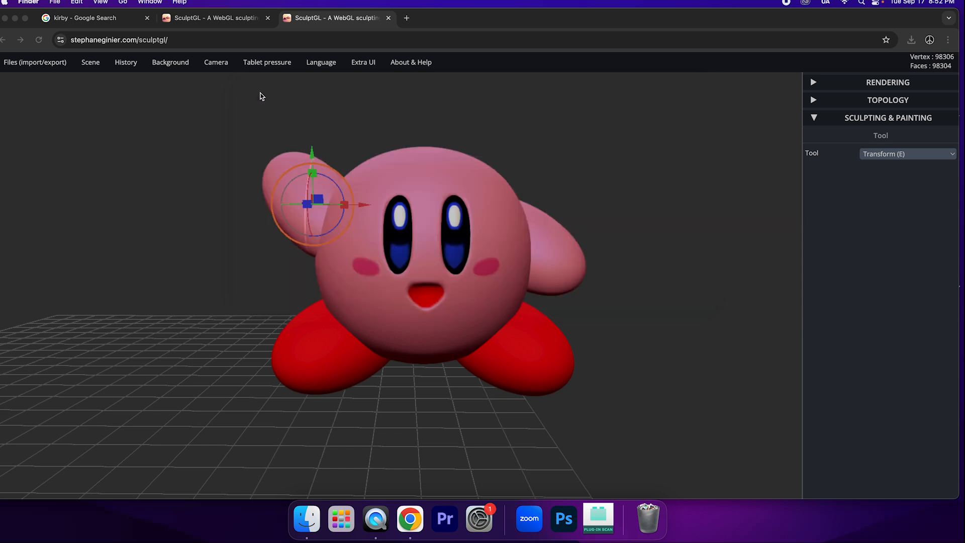
scroll(509, 285, down, 5)
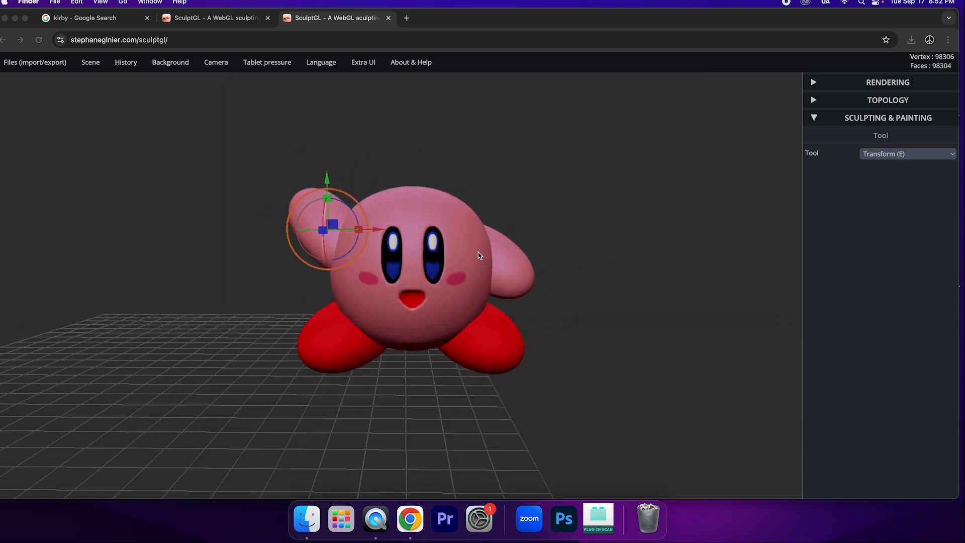
scroll(382, 355, up, 3)
scroll(388, 343, down, 5)
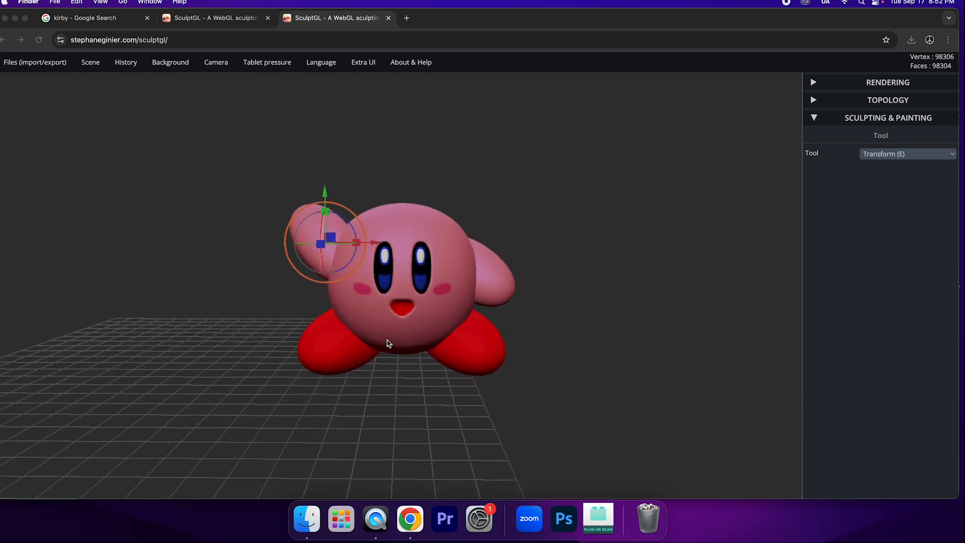
- Try the Pearl, Clay, Green and White matcap materials on the raised arm
click(814, 83)
click(814, 84)
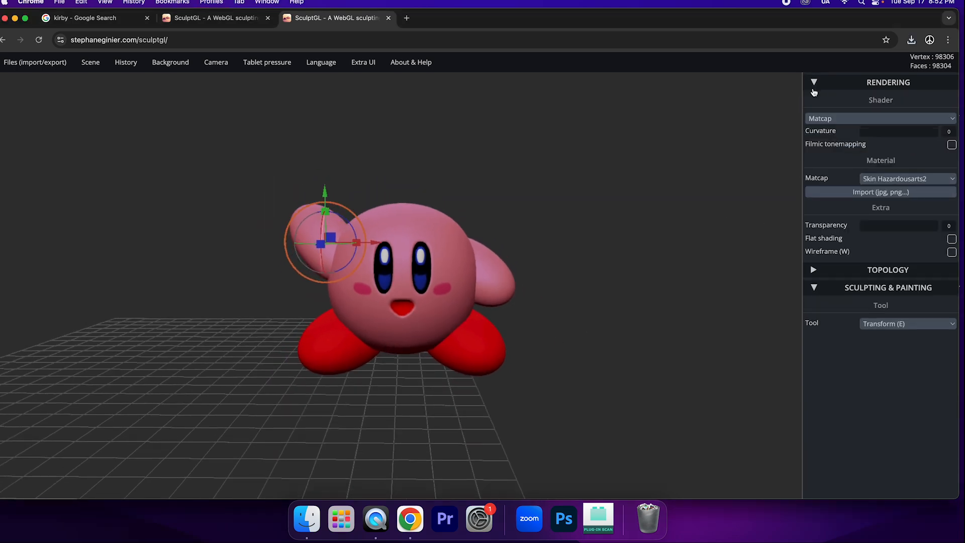
click(892, 179)
click(888, 190)
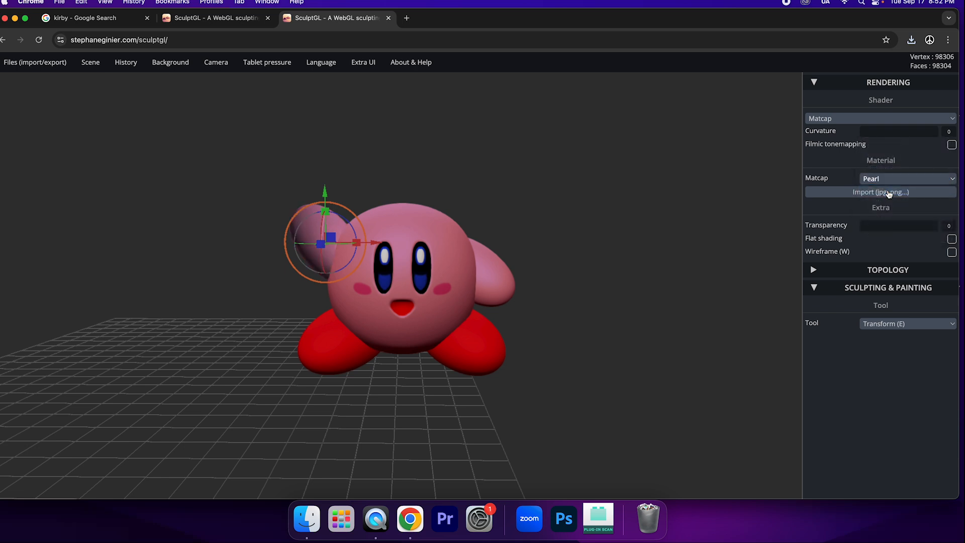
click(892, 179)
click(890, 195)
click(885, 181)
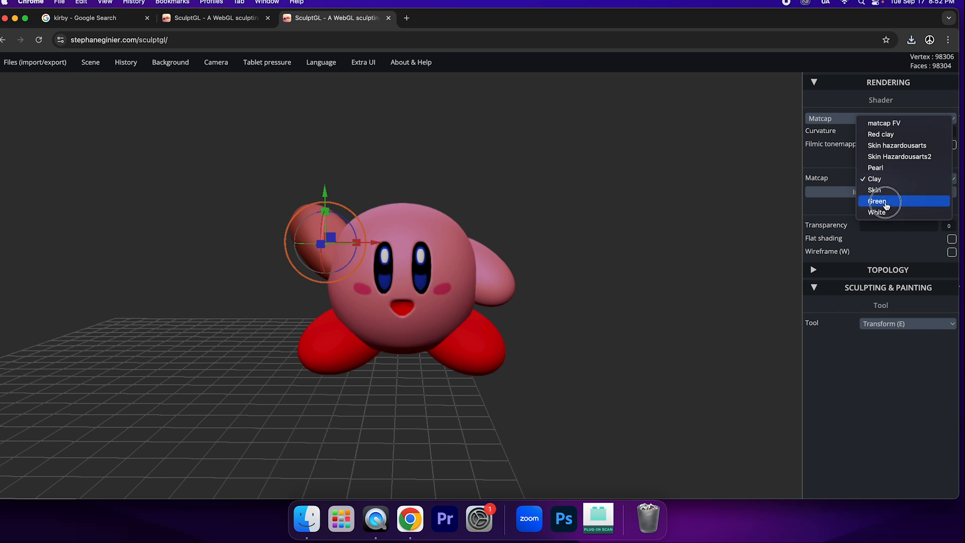
click(885, 202)
click(887, 179)
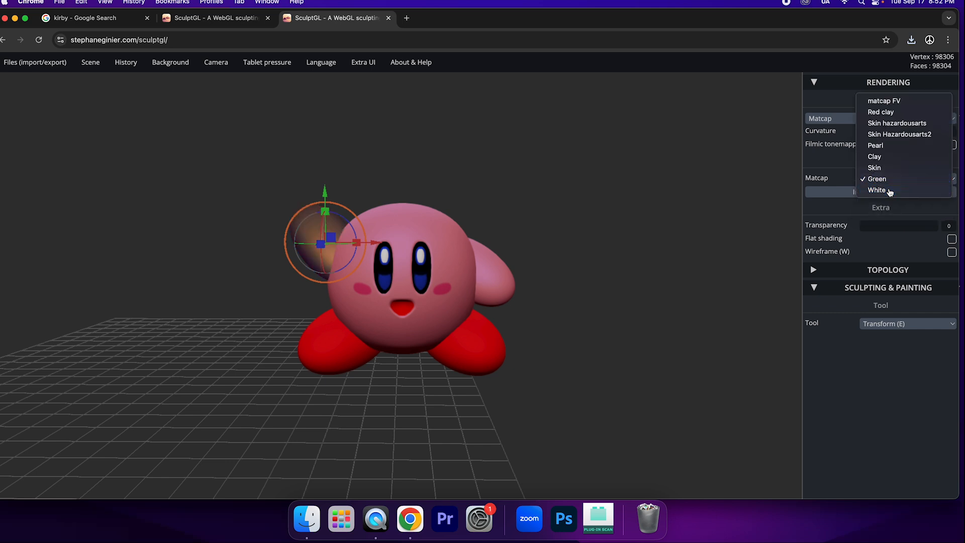
click(890, 191)
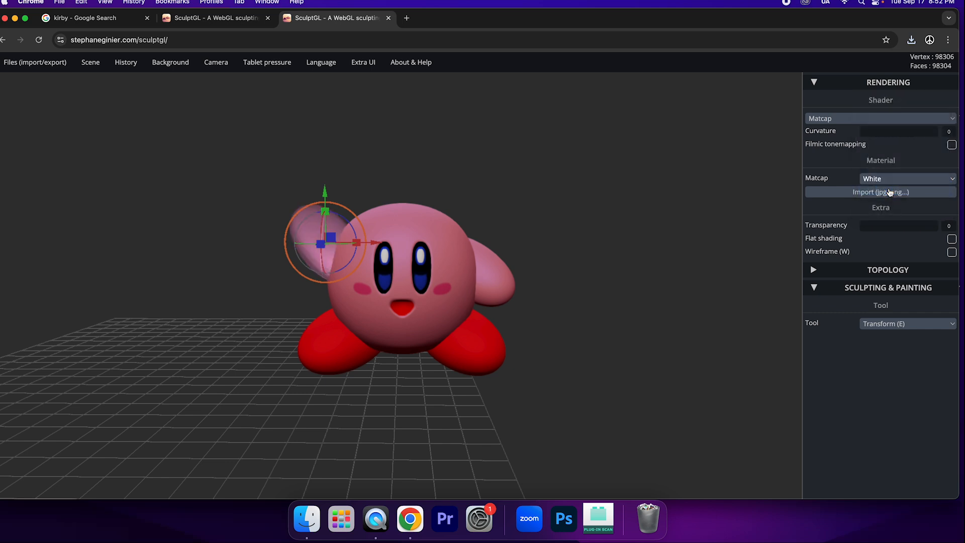
- Restore the raised arm's matcap to Skin Hazardousarts2 and collapse the rendering settings
click(887, 179)
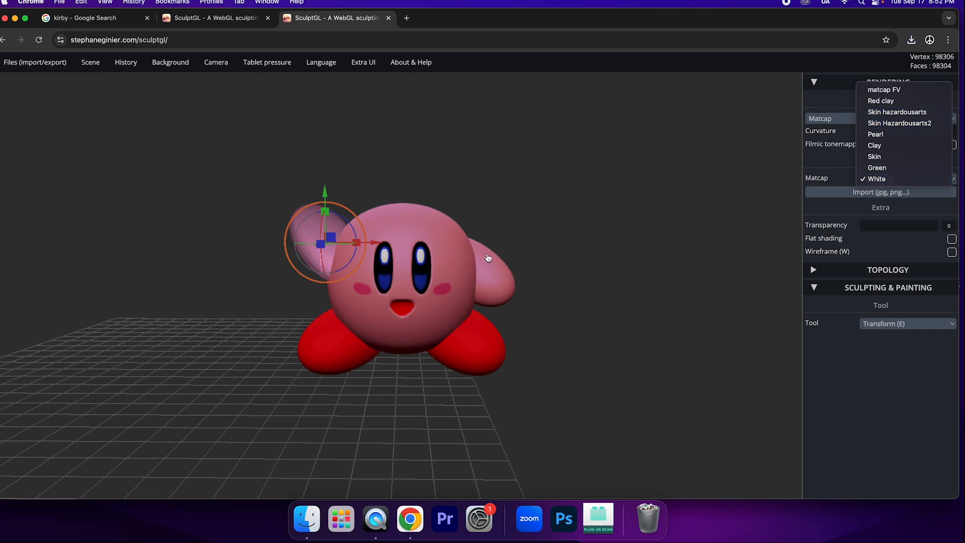
click(892, 128)
scroll(464, 303, up, 3)
alt+drag(547, 322, 460, 324)
middle_drag(460, 326, 581, 321)
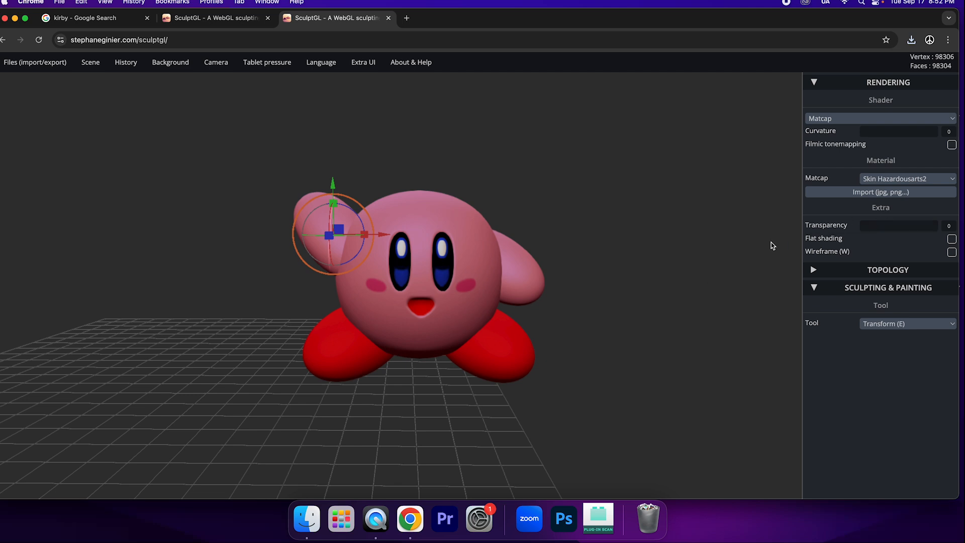
click(813, 82)
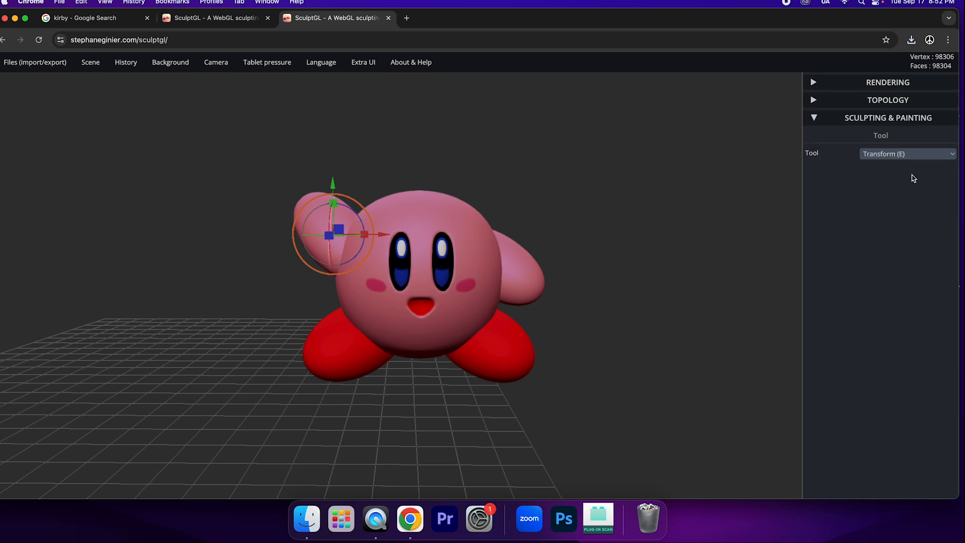
- Switch to the Brush tool to hide the transform gizmo and turn off the mirror line
click(904, 153)
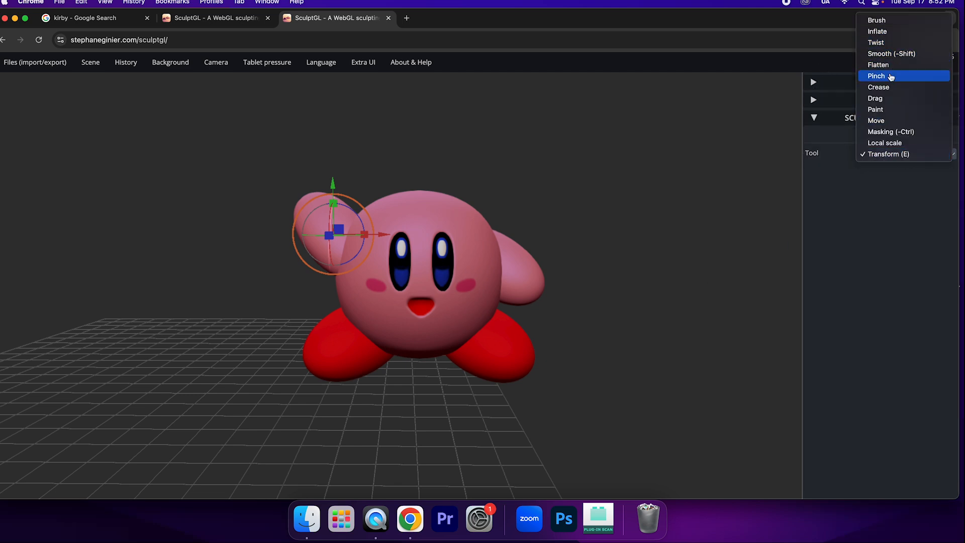
click(885, 20)
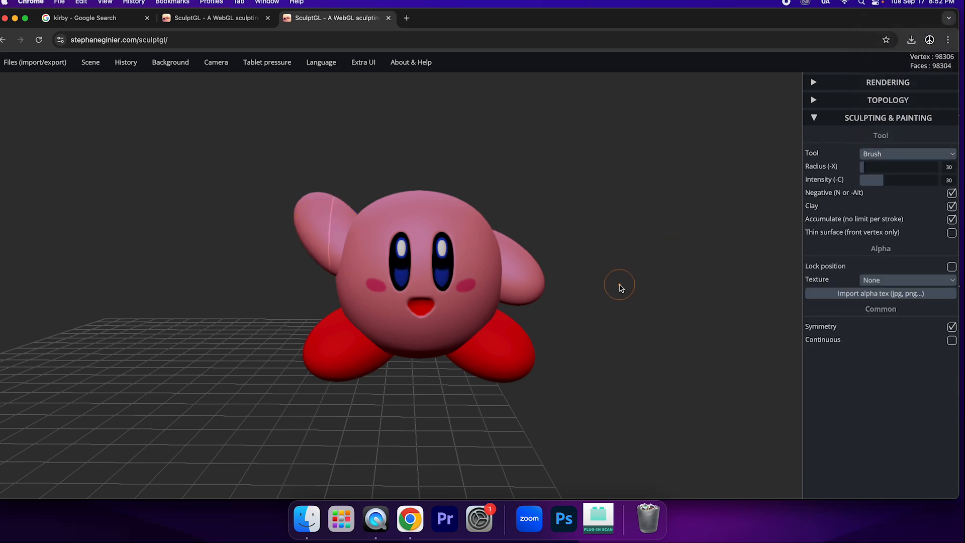
mouse_move(91, 61)
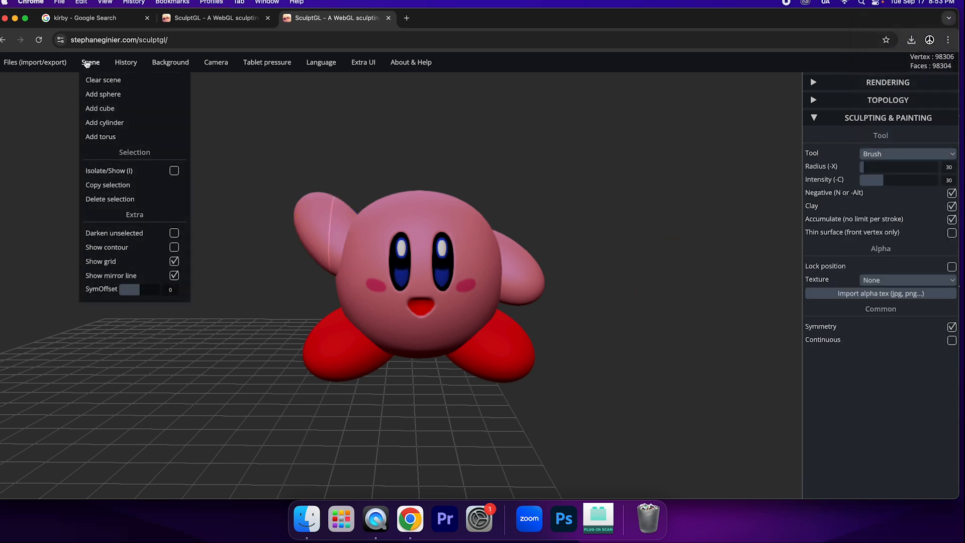
click(174, 275)
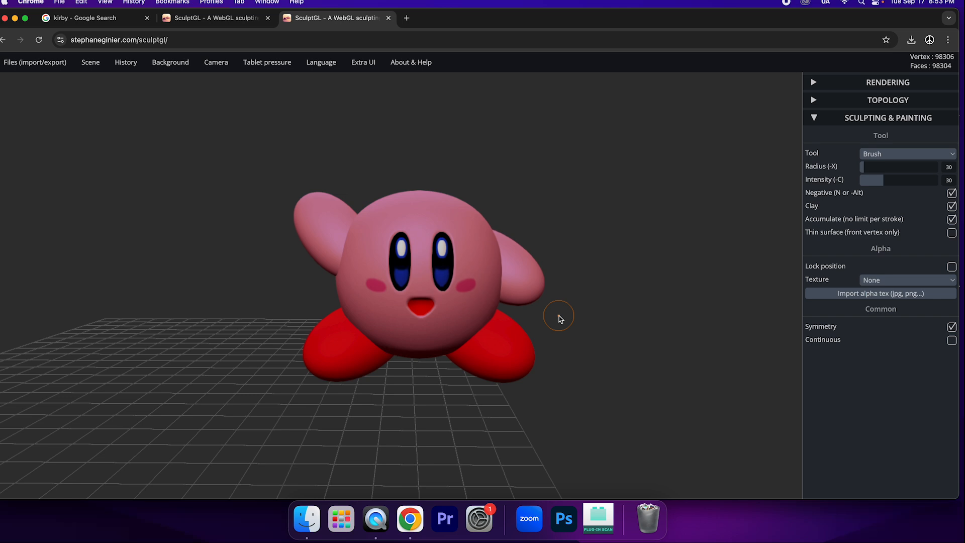
- Inspect the Kirby model from the left, top and front camera views
mouse_move(227, 65)
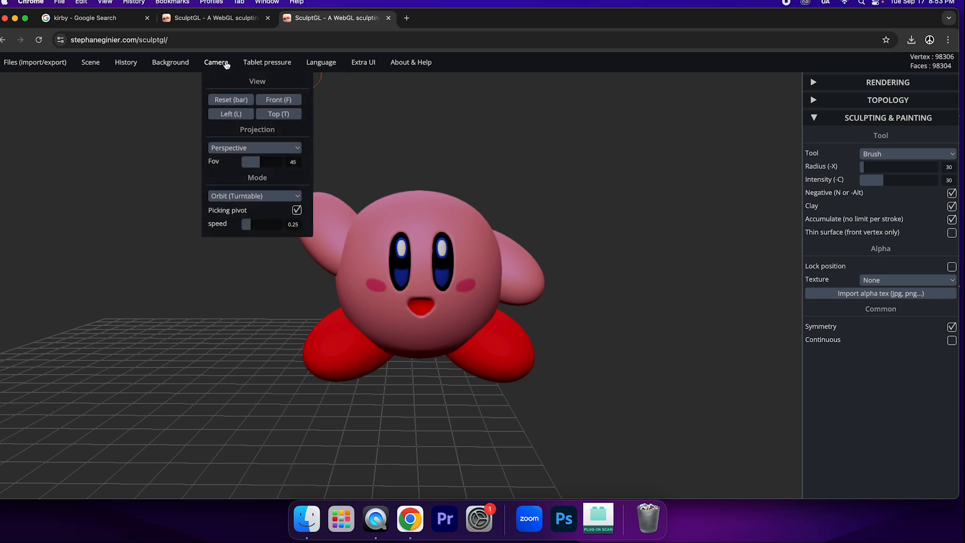
click(243, 115)
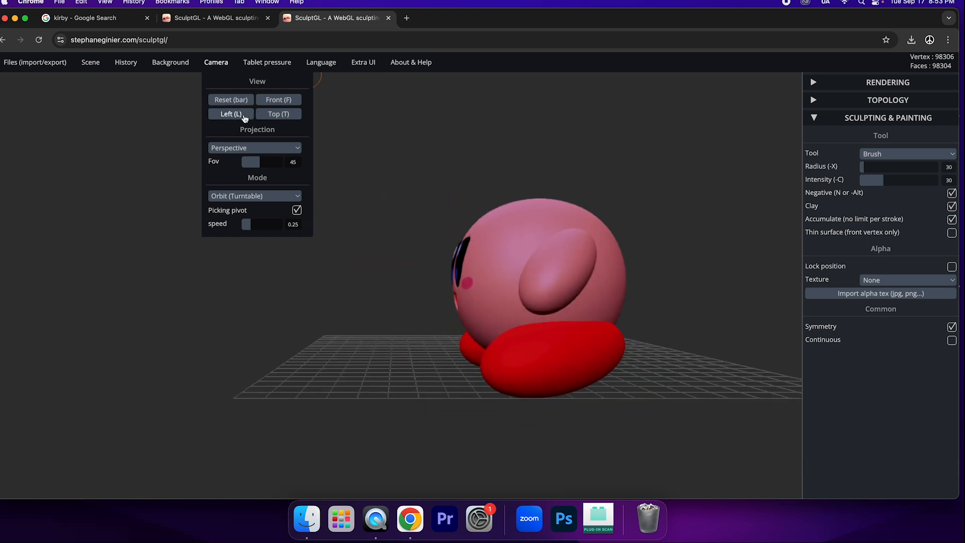
click(283, 115)
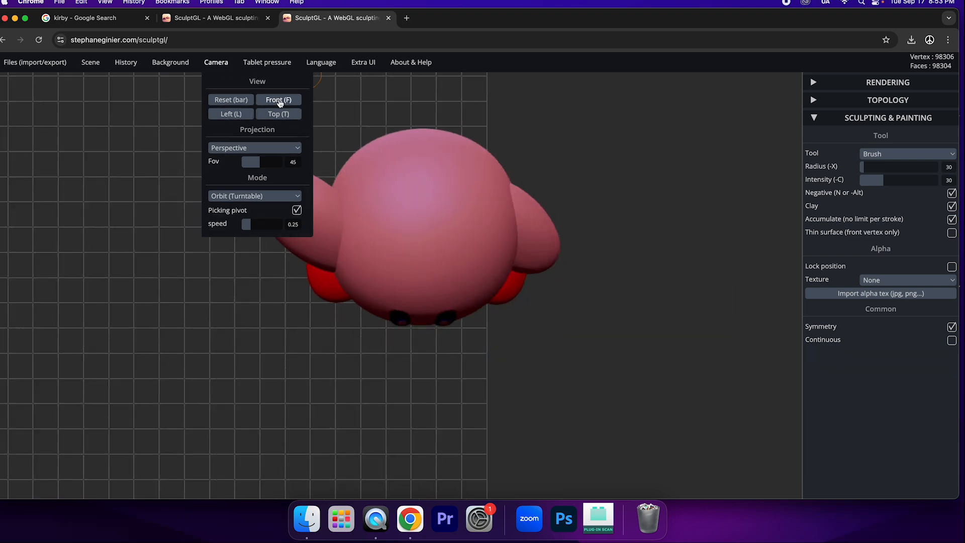
click(280, 101)
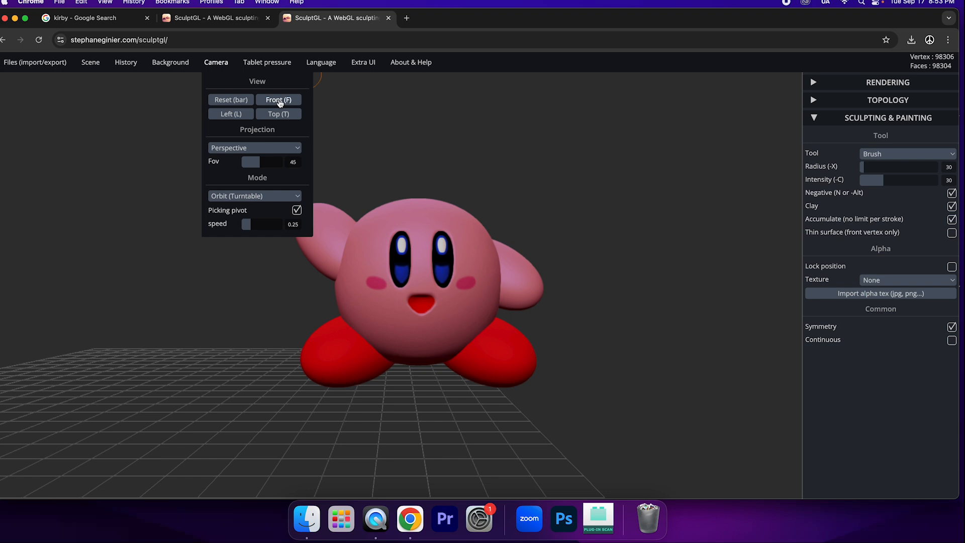
mouse_move(50, 63)
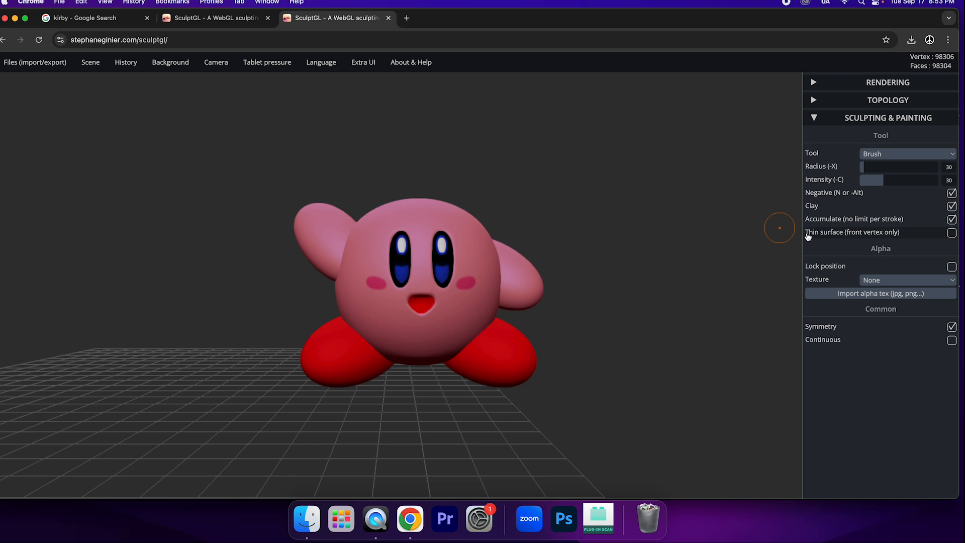
- Select Kirby's body with the Transform tool and enable its wireframe display
click(877, 154)
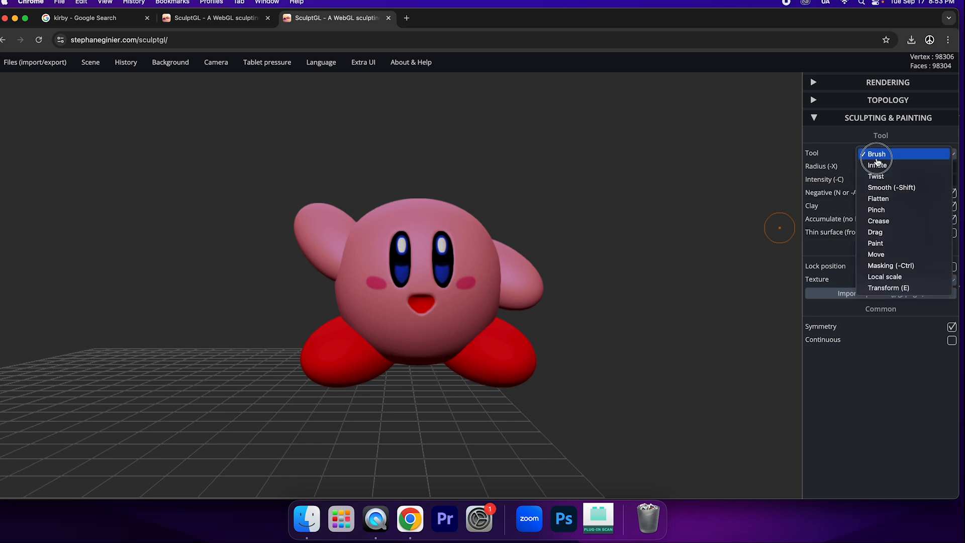
click(896, 288)
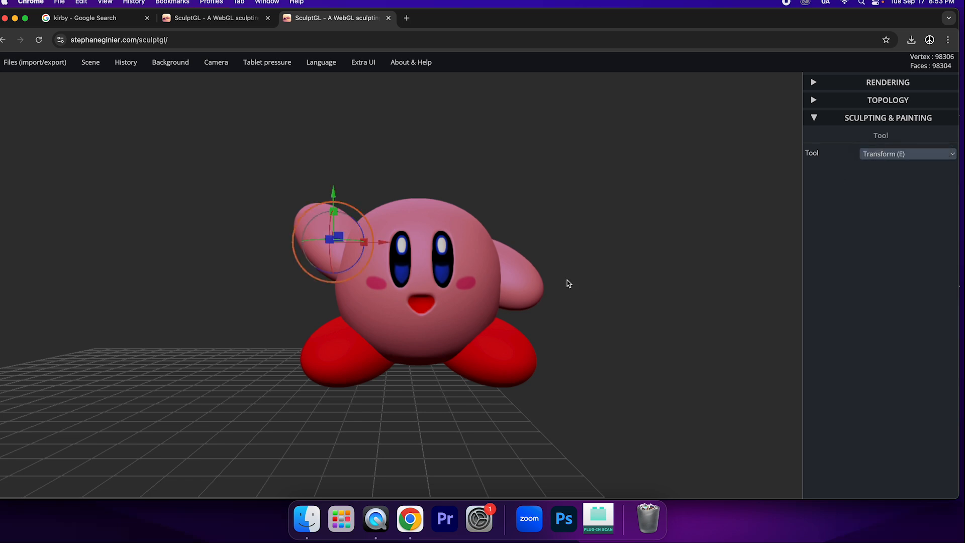
click(473, 263)
right_drag(489, 287, 483, 288)
scroll(482, 287, up, 8)
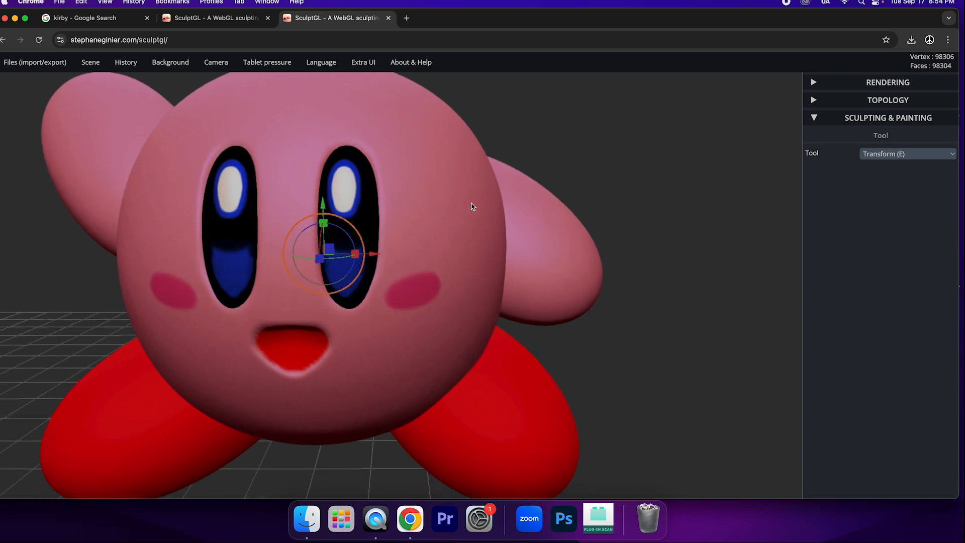
click(812, 86)
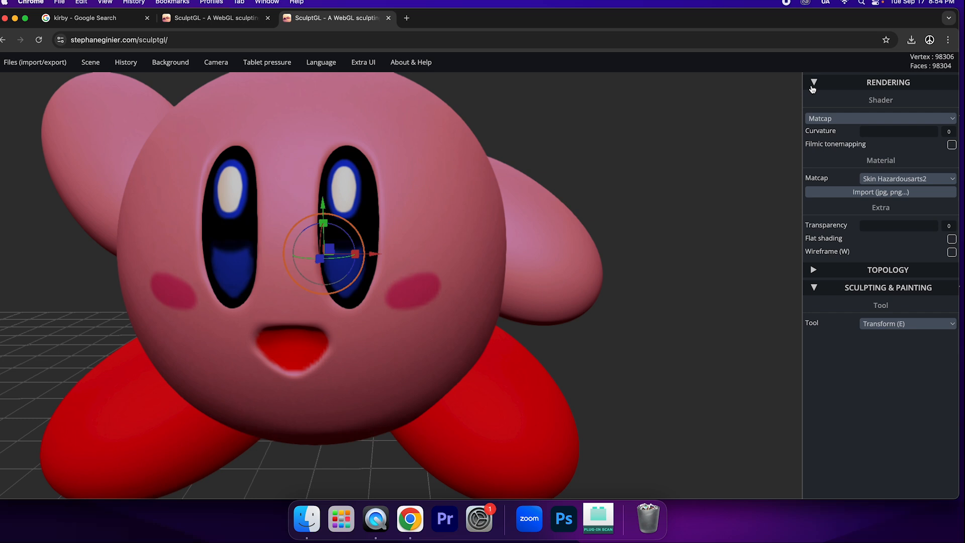
click(951, 253)
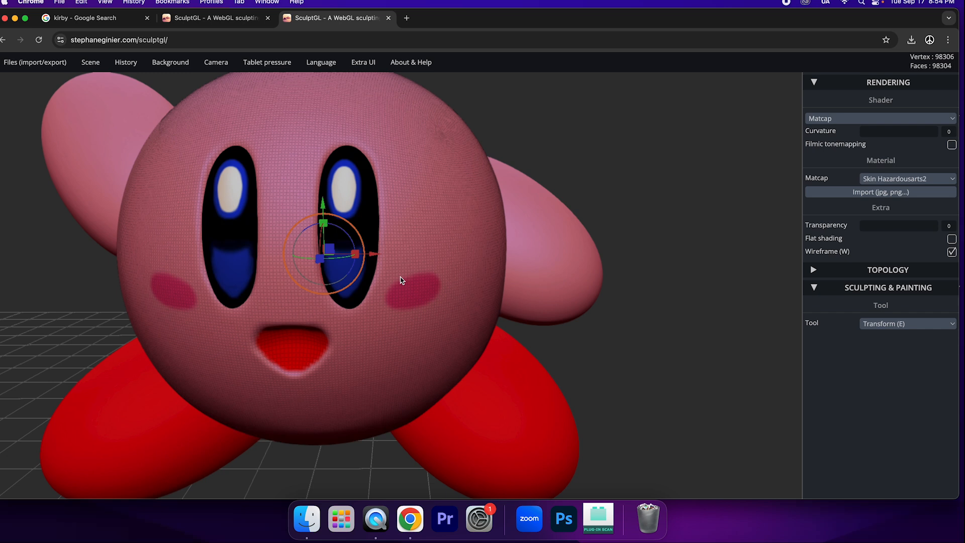
click(814, 83)
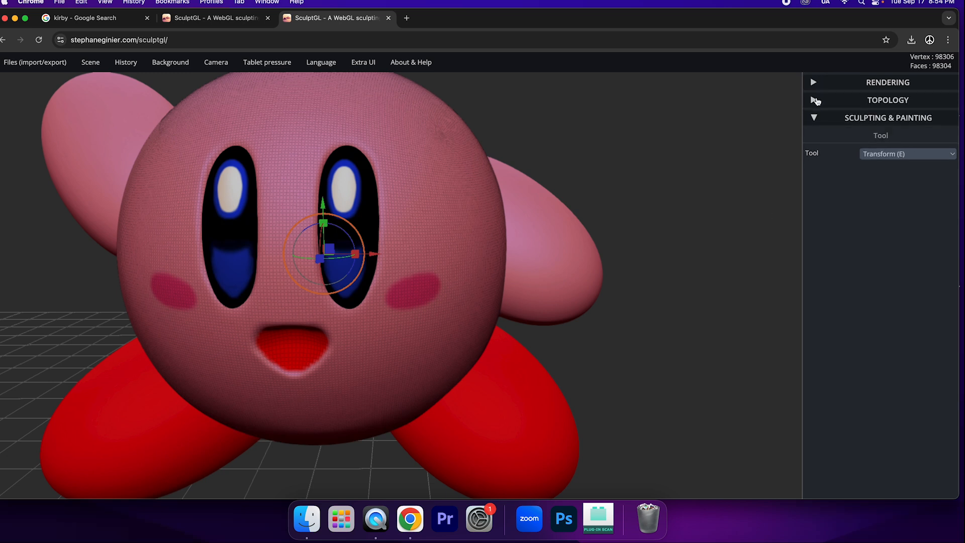
- Try voxel remeshing Kirby's body into quads at a resolution of 50
click(815, 100)
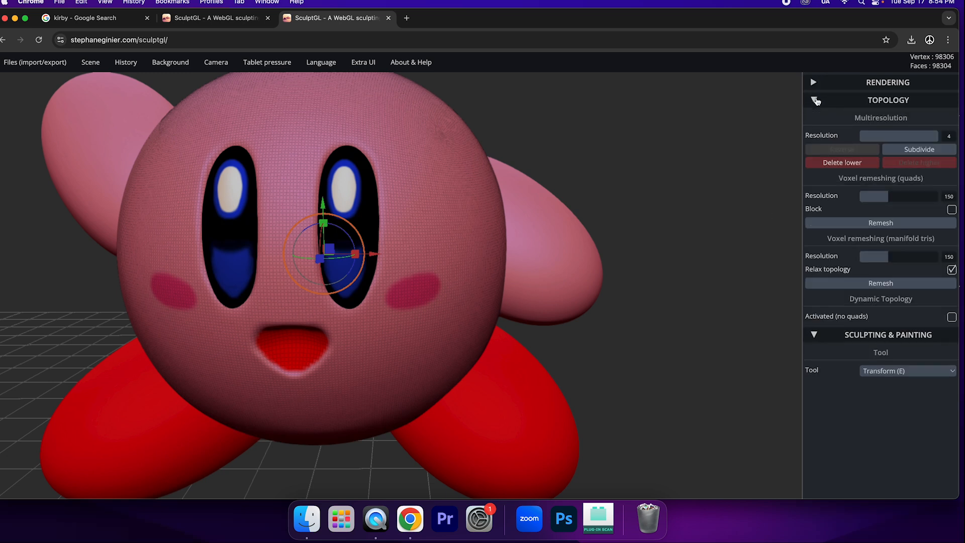
double_click(950, 196)
text(50)
click(912, 227)
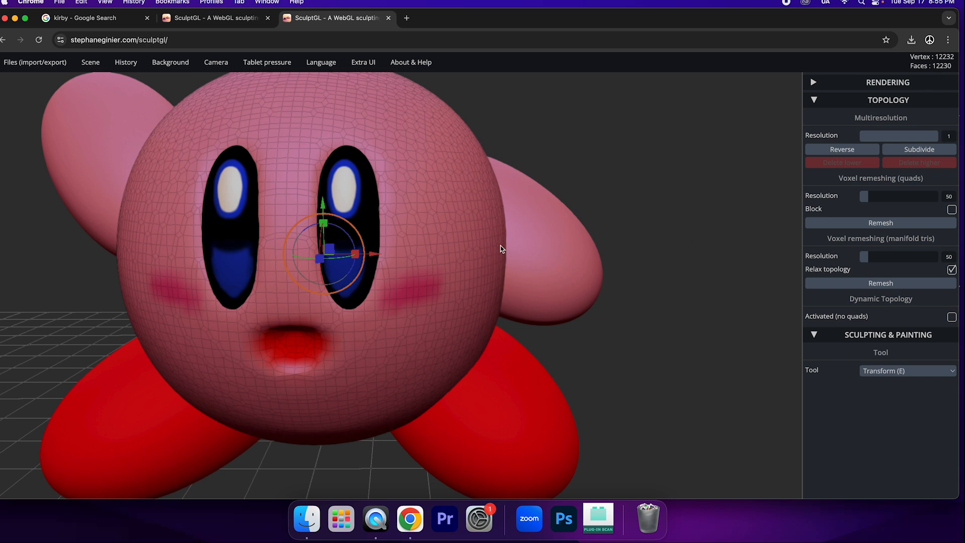
- Undo the voxel remesh of Kirby's body
mouse_move(115, 62)
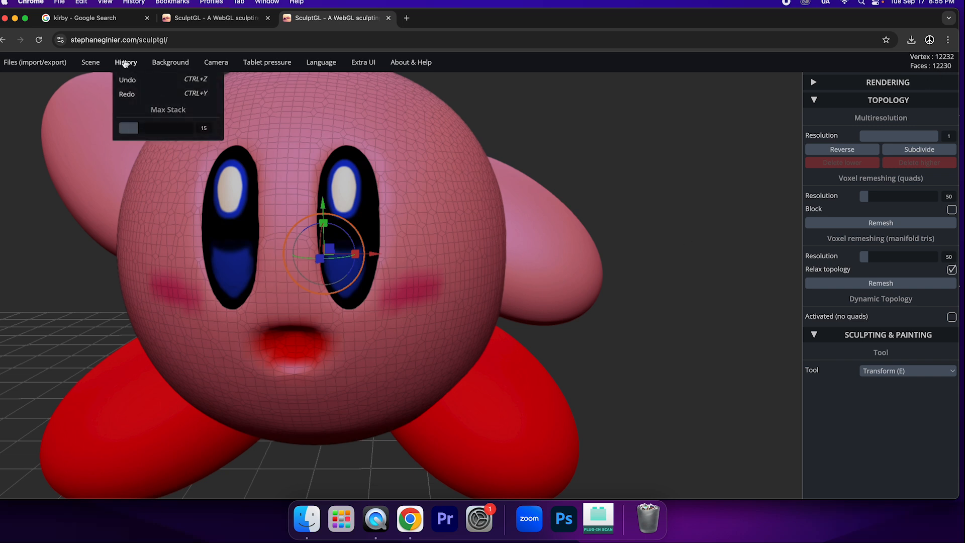
click(128, 81)
scroll(530, 318, down, 5)
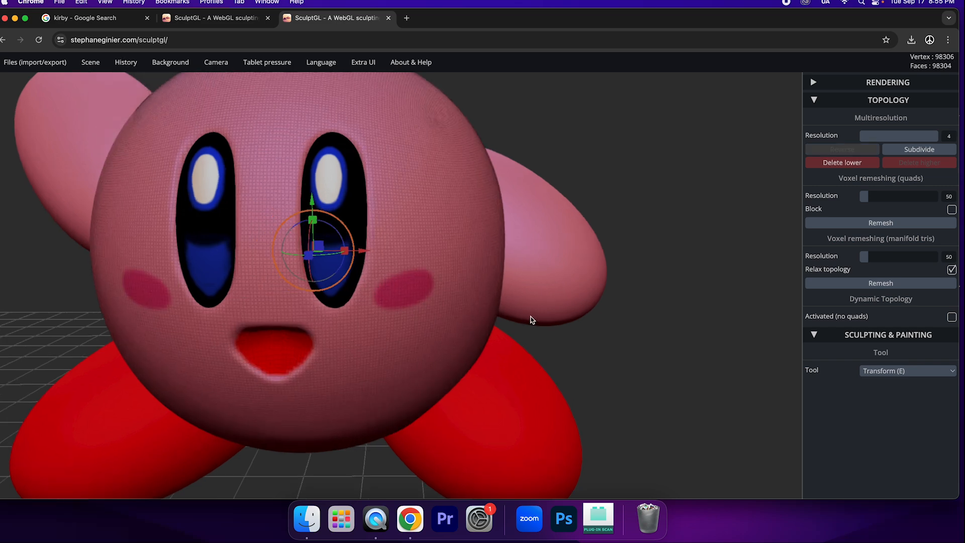
drag(541, 311, 530, 333)
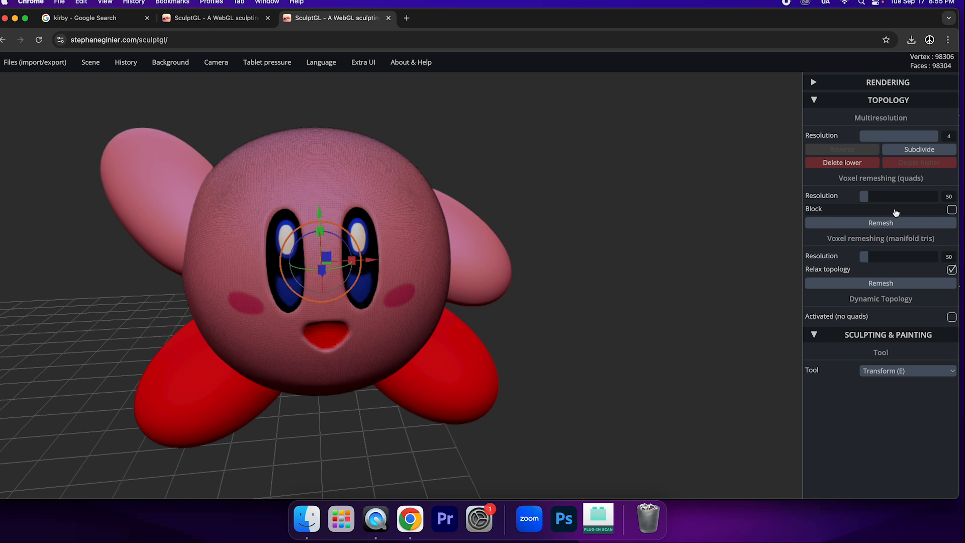
- Turn off the body's wireframe display and collapse the rendering and topology settings
click(814, 85)
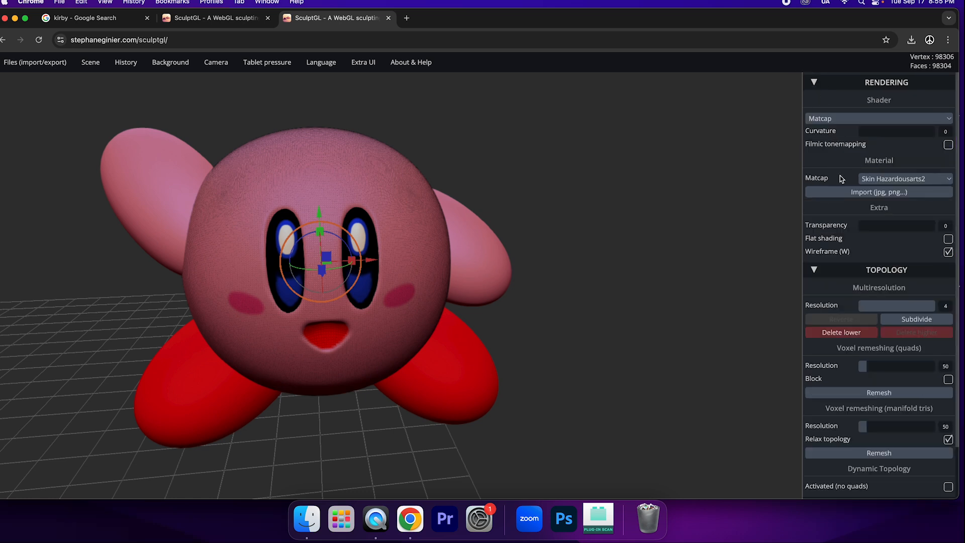
click(949, 252)
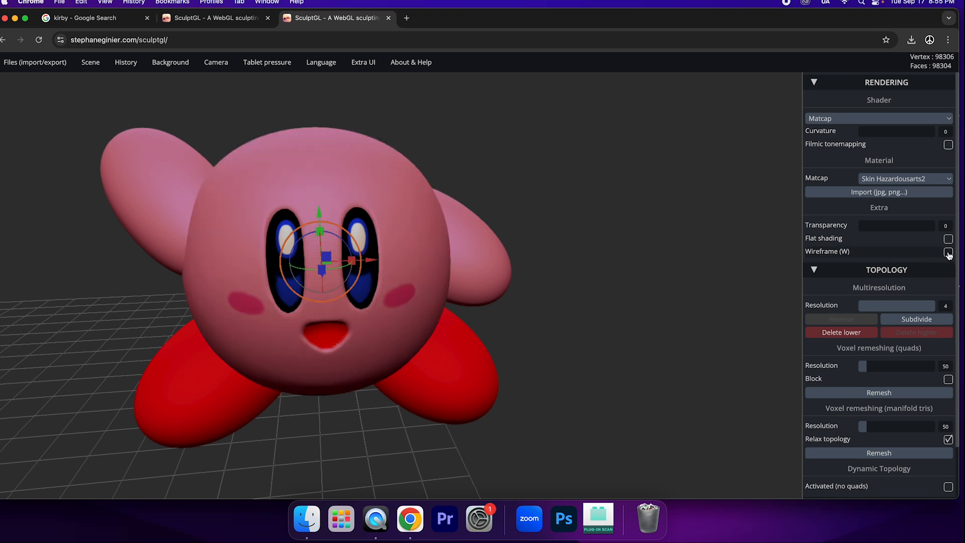
click(814, 83)
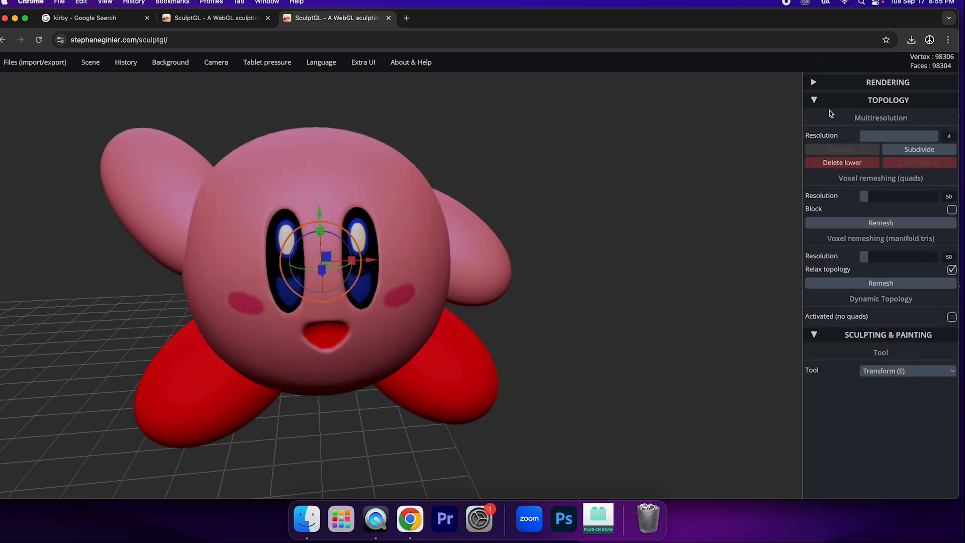
click(814, 101)
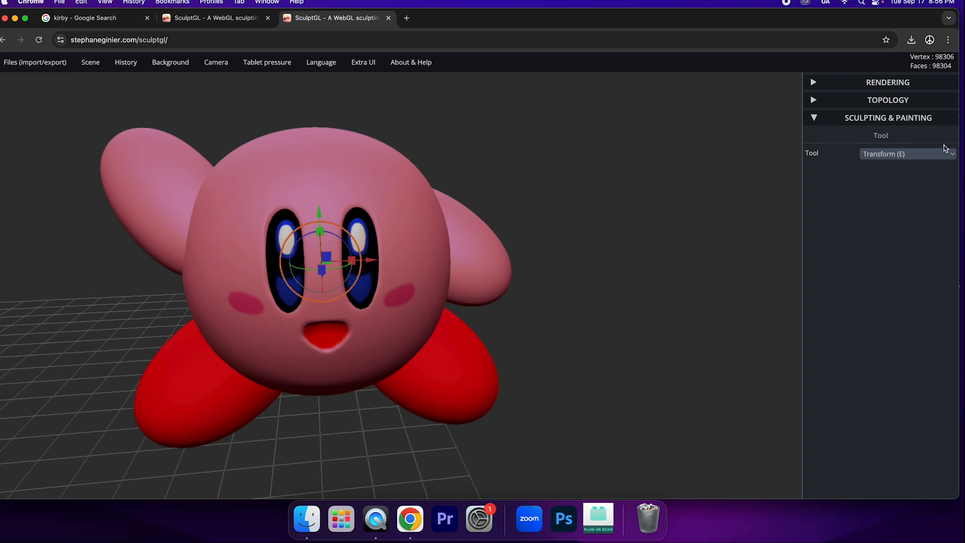
- Switch back to the Brush tool to clear the transform gizmo from the finished Kirby
click(926, 154)
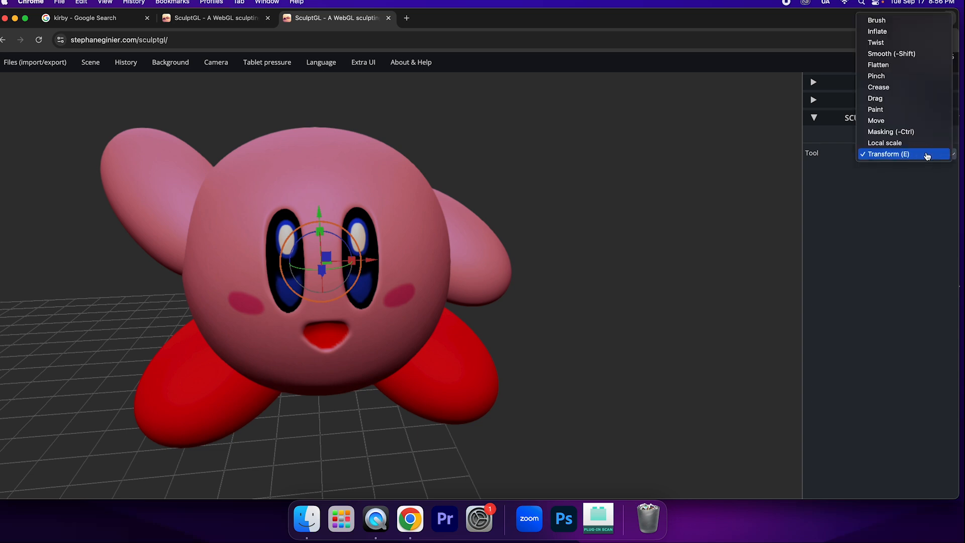
click(879, 20)
scroll(611, 331, up, 3)
scroll(610, 331, down, 2)
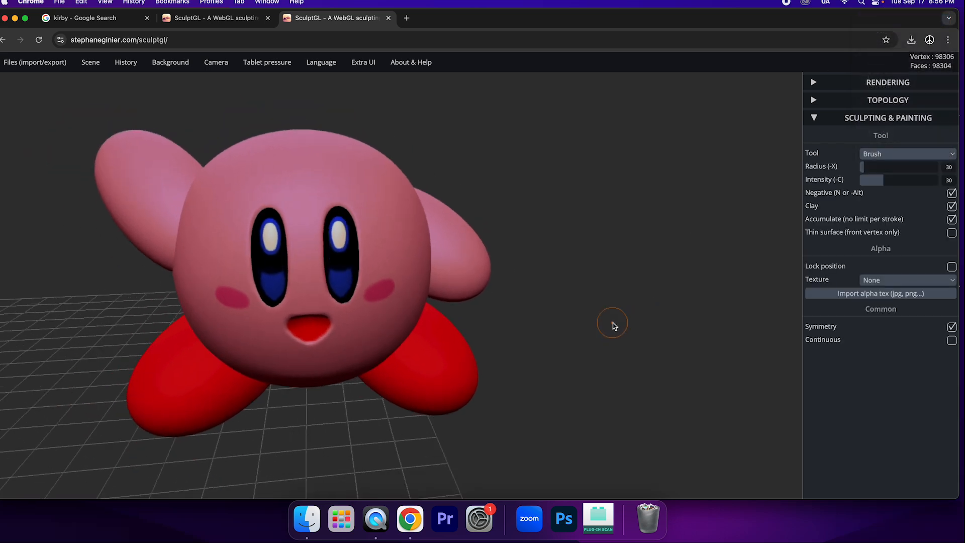
scroll(567, 306, down, 3)
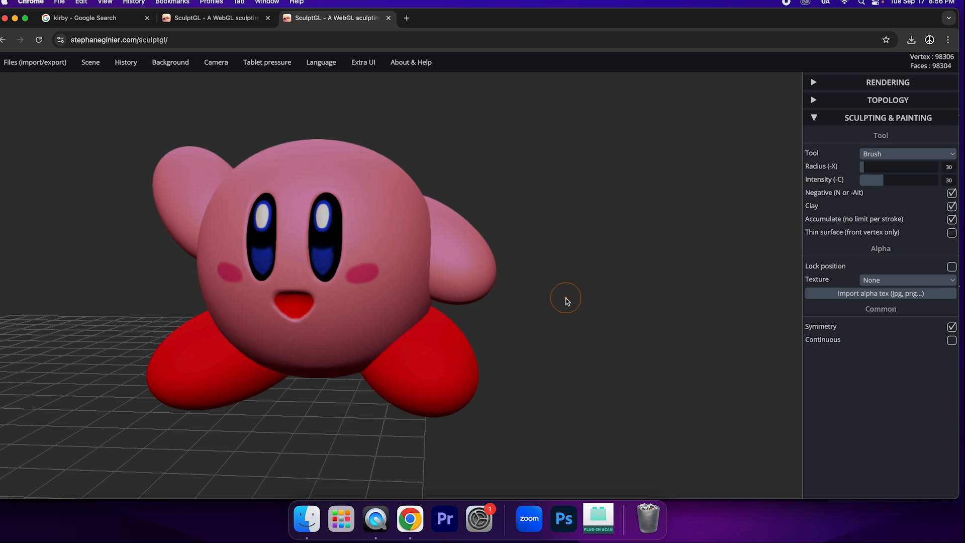
- Search Google for "sculpt gl" in a new tab, view the SculptGL developer's homepage and return to the Kirby scene
click(237, 21)
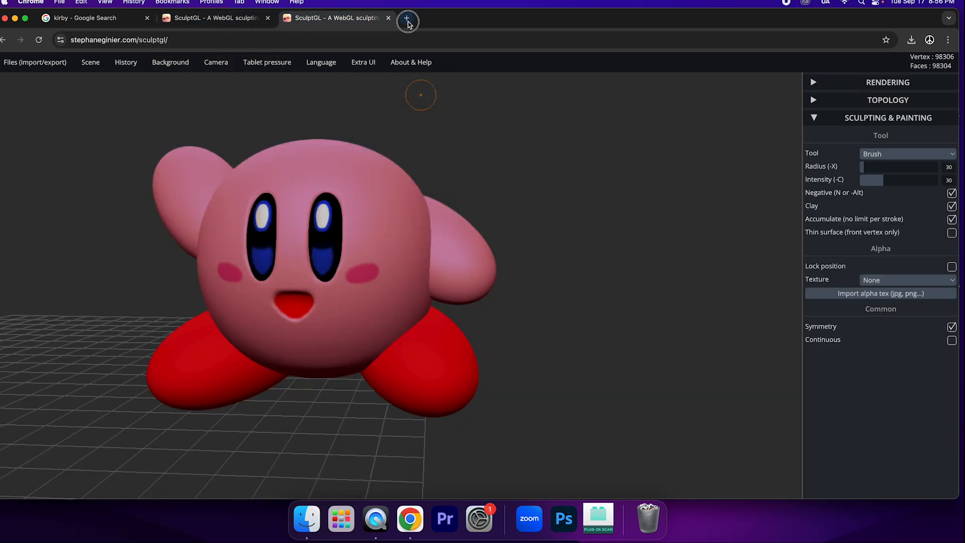
click(406, 22)
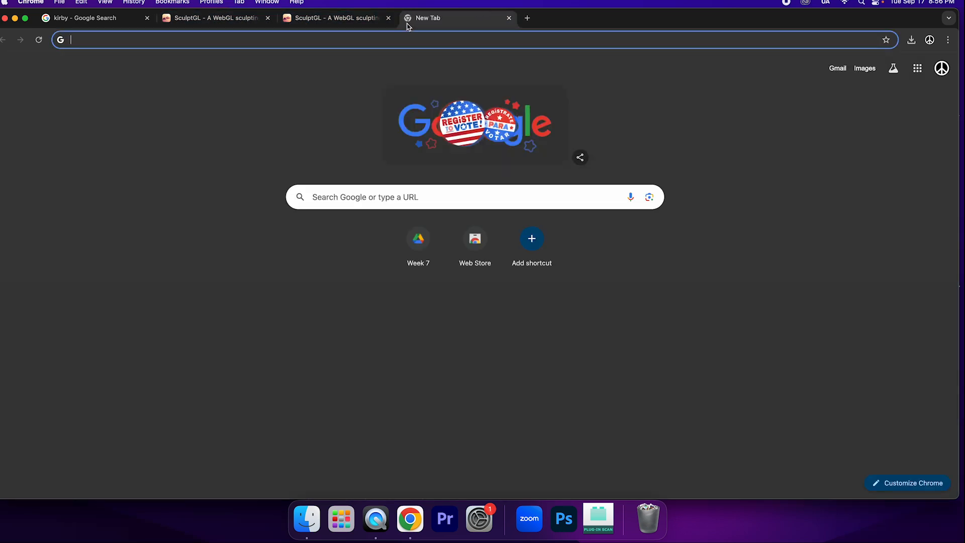
text(sculpt gl)
key(Return)
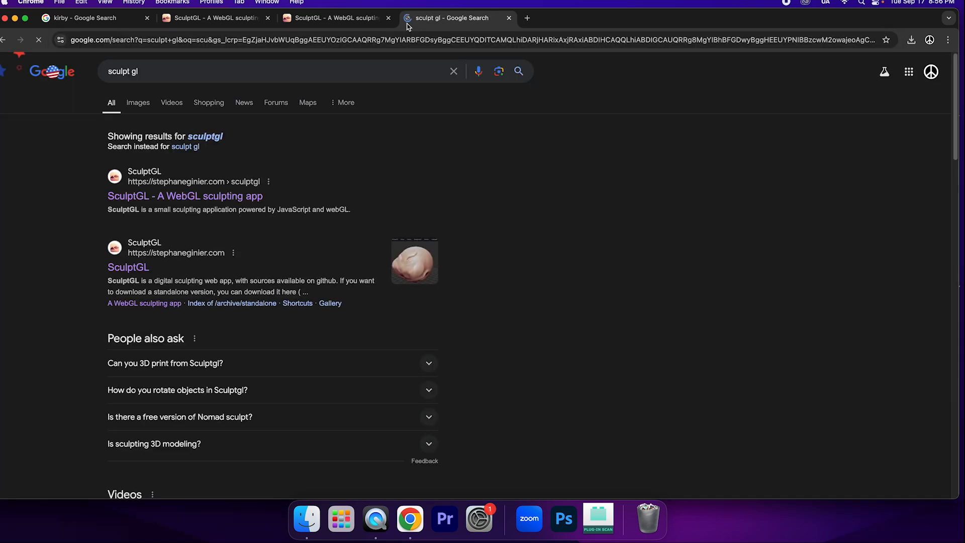
click(140, 266)
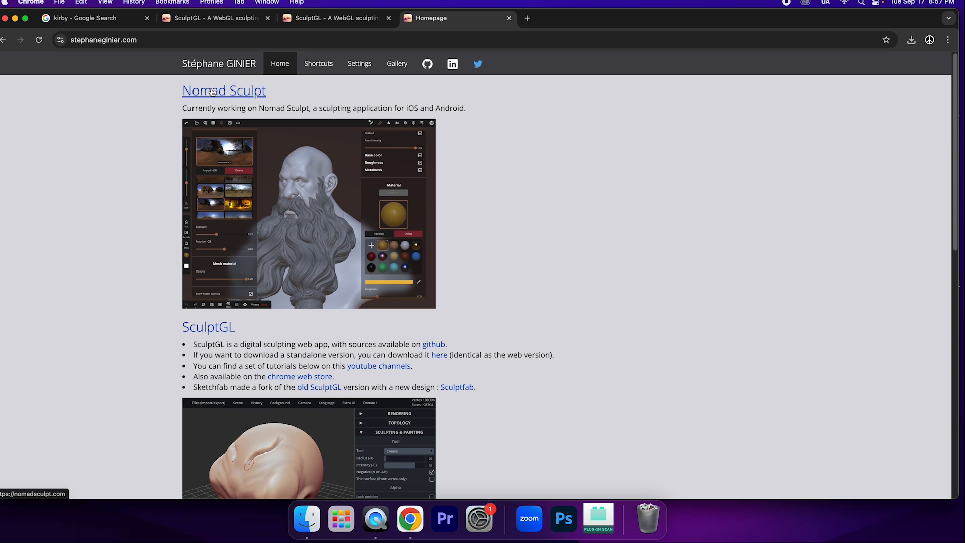
click(322, 18)
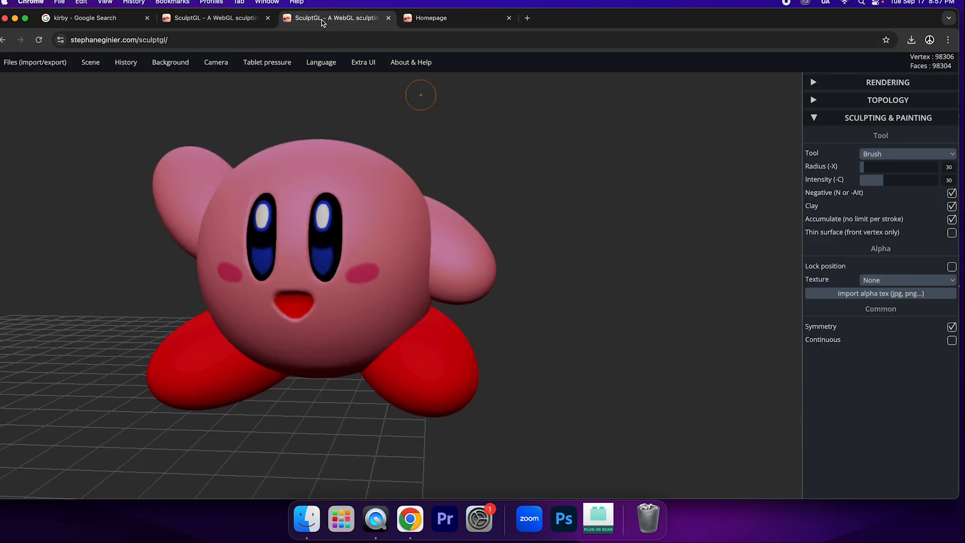